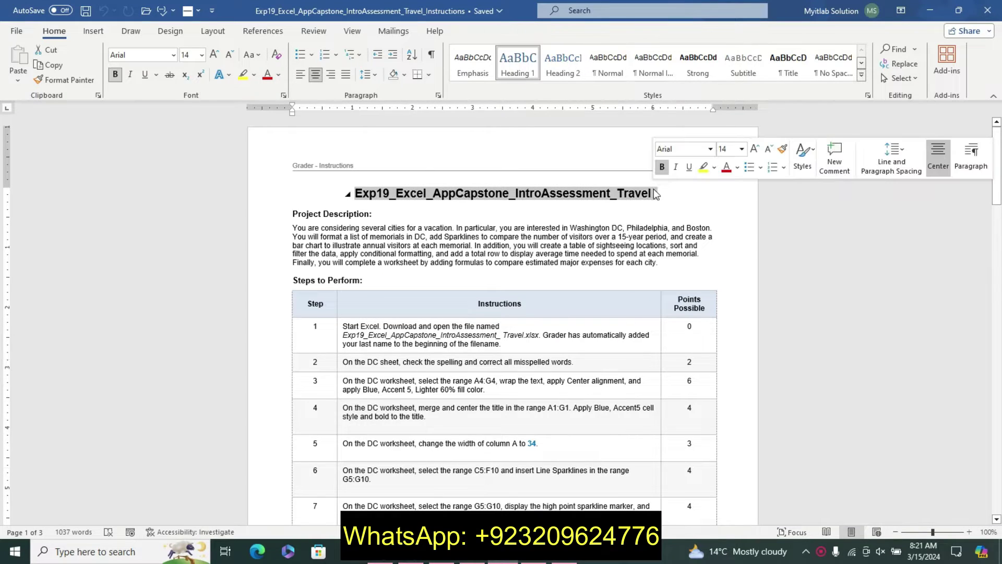
Highlight the title yellow; make the Project Description text two sizes larger, bold, turquoise-highlighted.
{"action": "left_click", "coordinate": [703, 167]}
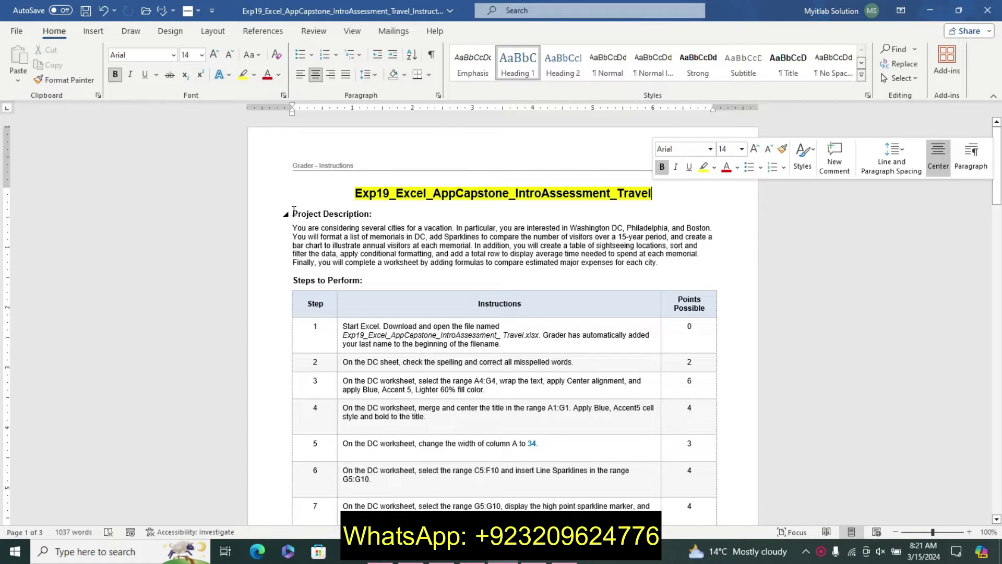
{"action": "left_click_drag", "start_coordinate": [292, 213], "coordinate": [663, 262]}
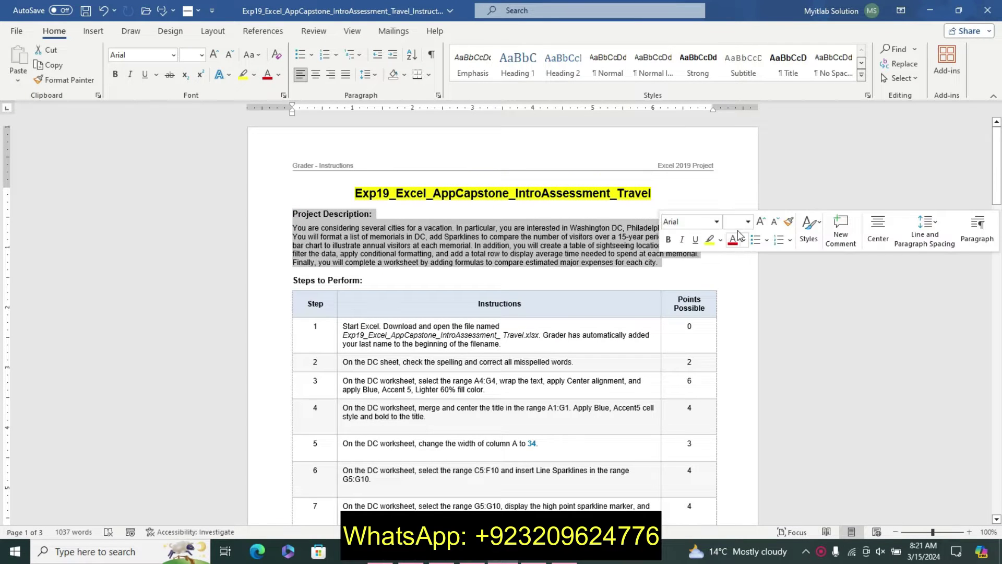
{"action": "left_click", "coordinate": [760, 222]}
{"action": "left_click", "coordinate": [760, 222]}
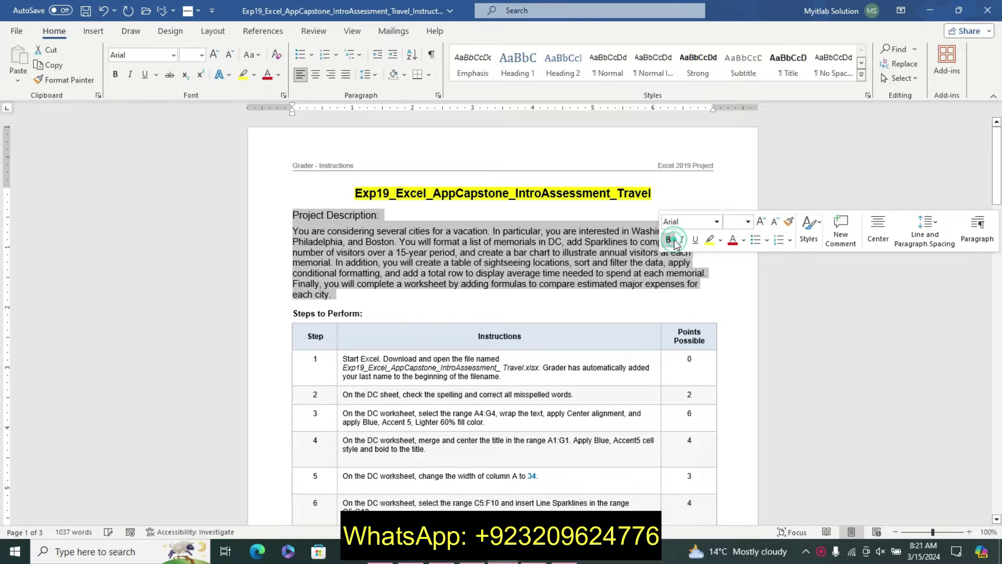
{"action": "left_click", "coordinate": [668, 239]}
{"action": "left_click", "coordinate": [720, 240]}
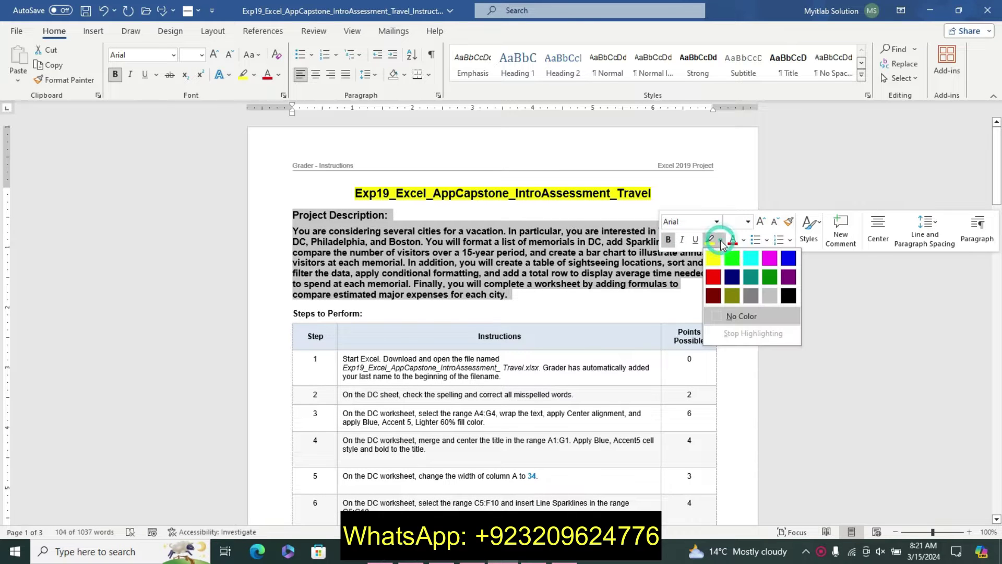
{"action": "left_click", "coordinate": [750, 258]}
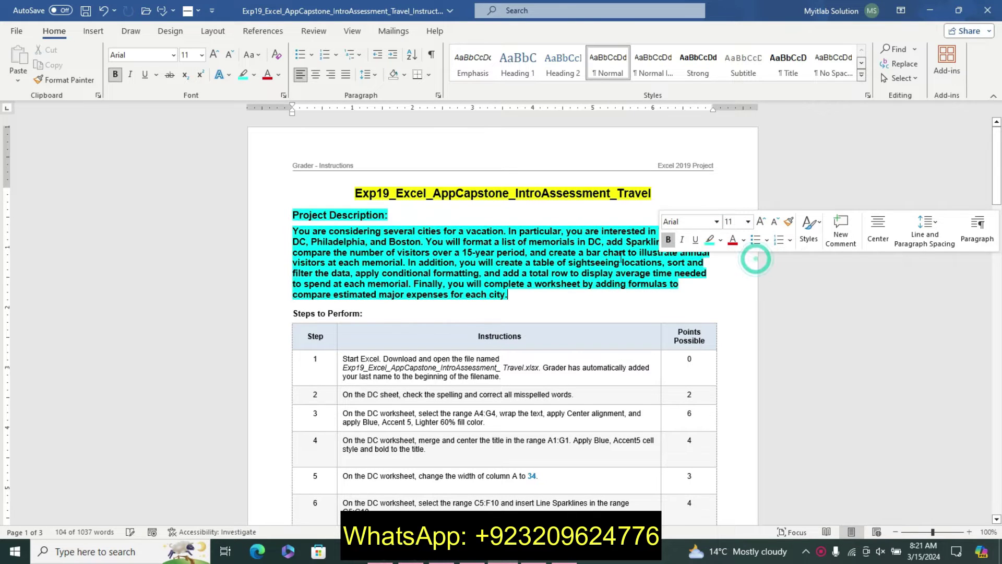
{"action": "mouse_move", "coordinate": [293, 210]}
{"action": "left_mouse_down"}
{"action": "mouse_move", "coordinate": [432, 255]}
{"action": "mouse_move", "coordinate": [511, 302]}
{"action": "left_mouse_up"}
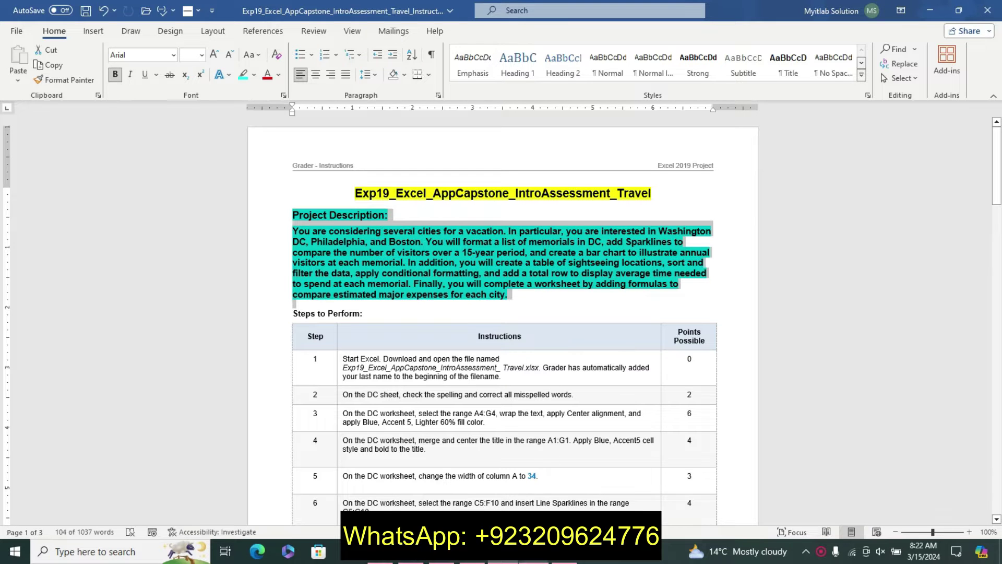
{"action": "key", "text": "alt+Tab"}
{"action": "left_click", "coordinate": [756, 110]}
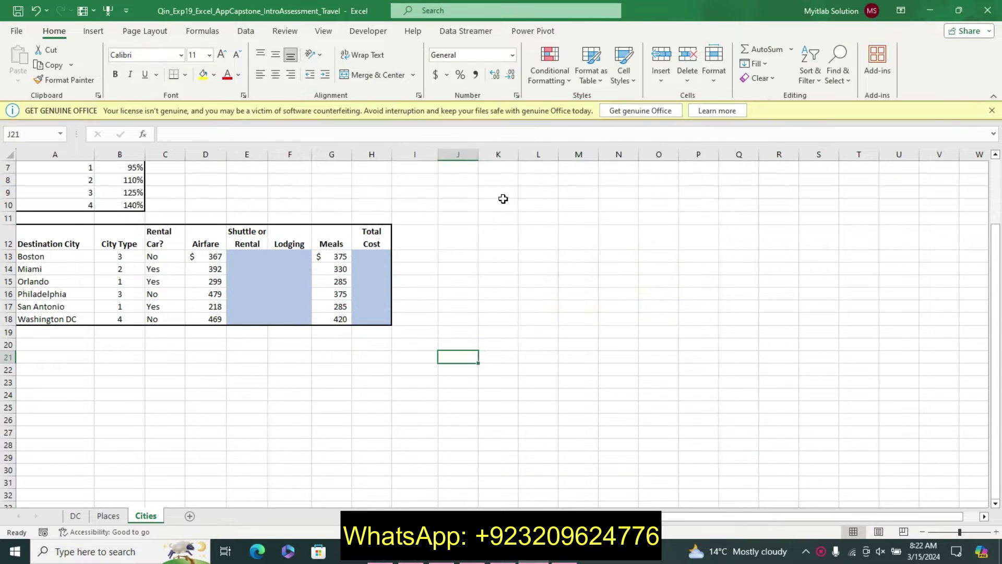
{"action": "left_click", "coordinate": [319, 281]}
{"action": "left_click", "coordinate": [991, 110]}
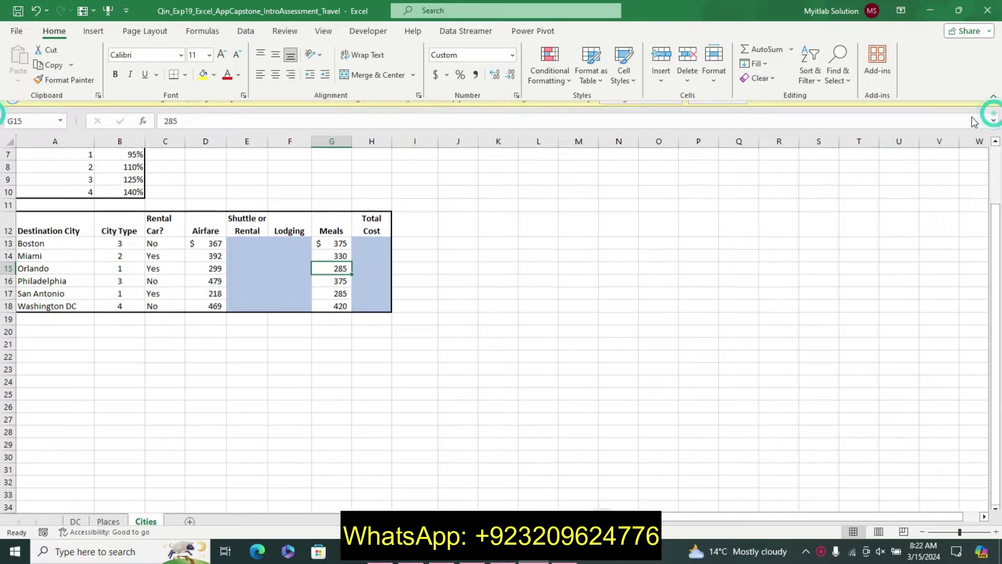
{"action": "left_click", "coordinate": [431, 288]}
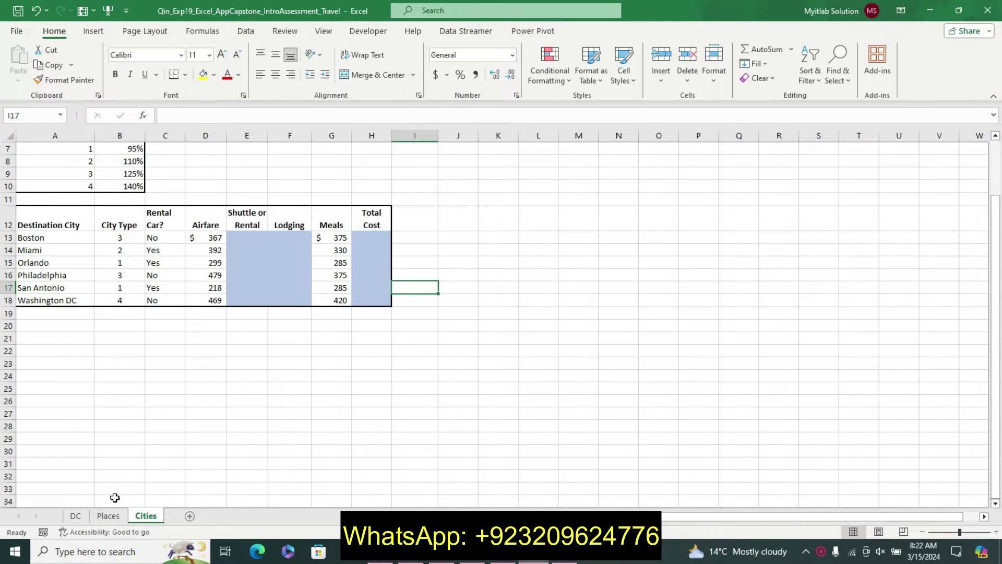
{"action": "left_click", "coordinate": [108, 515]}
{"action": "left_click", "coordinate": [73, 518]}
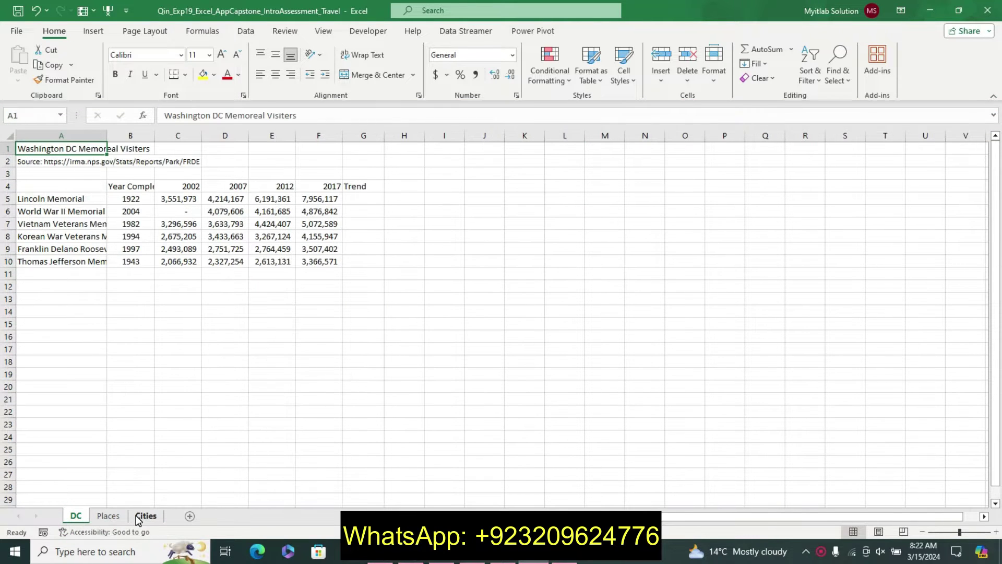
{"action": "left_click", "coordinate": [145, 516]}
{"action": "left_click", "coordinate": [76, 516]}
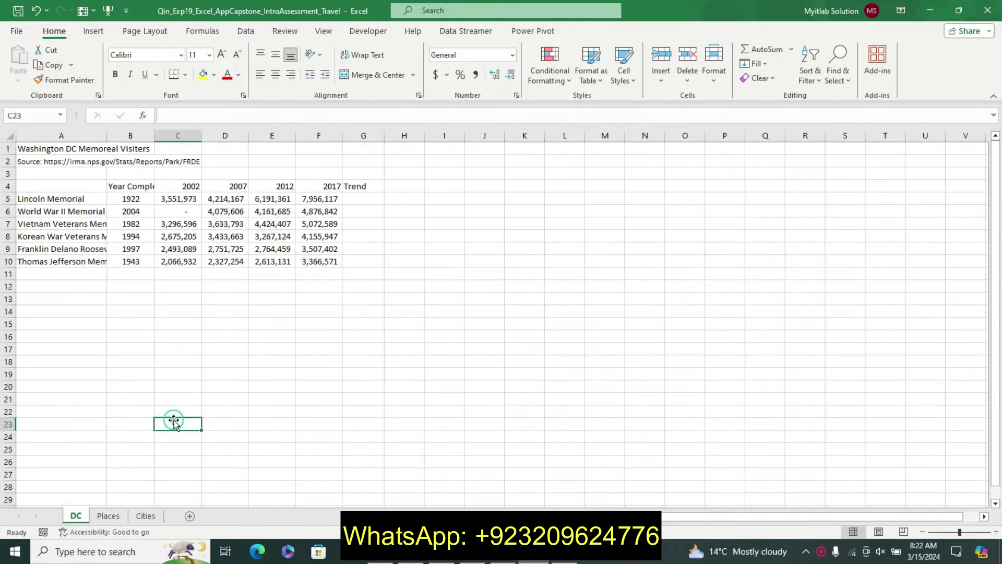
{"action": "left_click", "coordinate": [146, 516]}
{"action": "key", "text": "alt+Tab"}
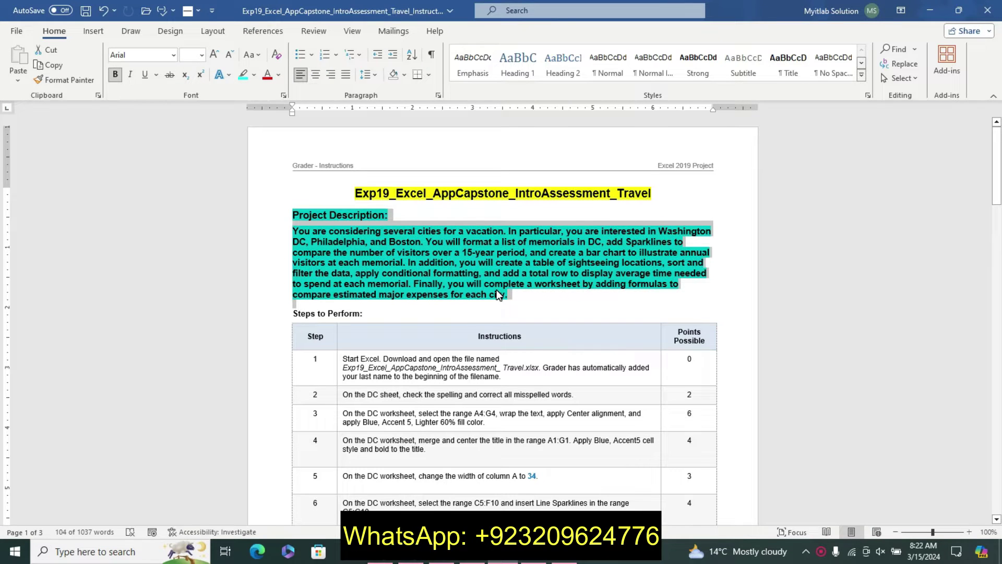
Undo the title and description formatting, then highlight the step 1 instruction in turquoise.
{"action": "key", "text": "ctrl+z"}
{"action": "key", "text": "ctrl+z"}
{"action": "key", "text": "ctrl+z"}
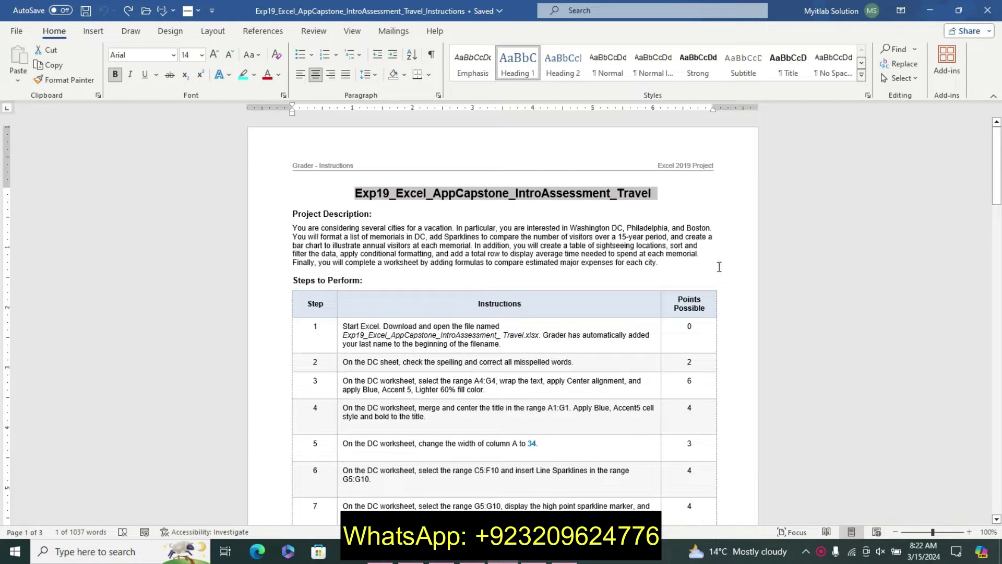
{"action": "left_click_drag", "start_coordinate": [997, 166], "coordinate": [999, 196]}
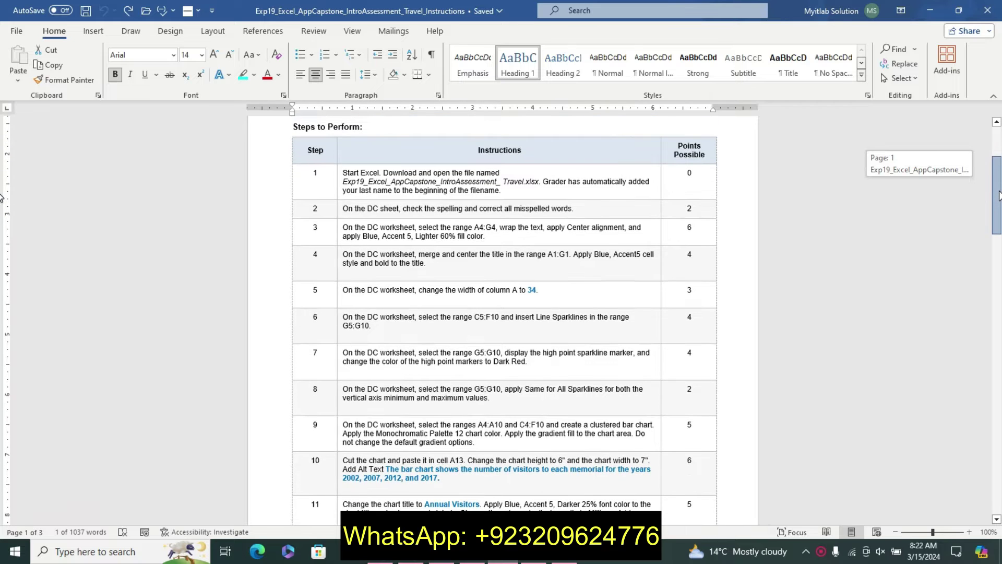
{"action": "left_click", "coordinate": [338, 185]}
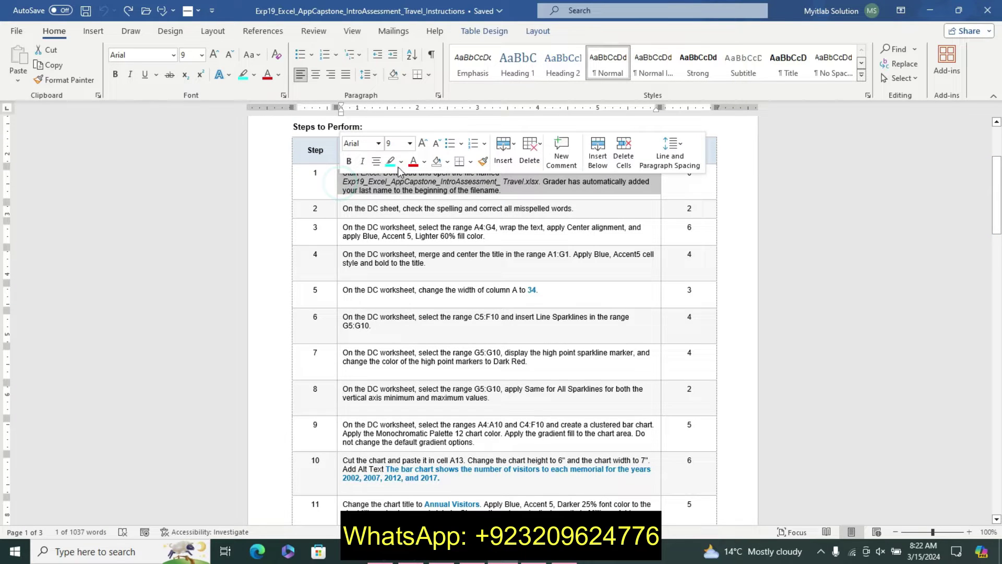
{"action": "left_click", "coordinate": [390, 161]}
Make the step 1 file name 11 pt, bold and yellow-highlighted.
{"action": "left_click_drag", "start_coordinate": [344, 182], "coordinate": [539, 181]}
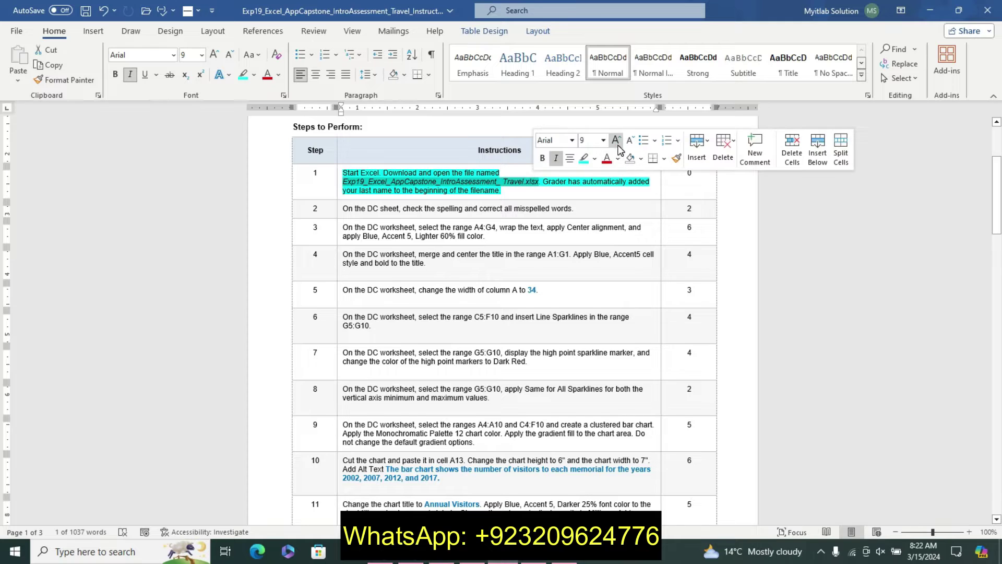
{"action": "left_click", "coordinate": [616, 140]}
{"action": "left_click", "coordinate": [616, 139]}
{"action": "left_click", "coordinate": [541, 158]}
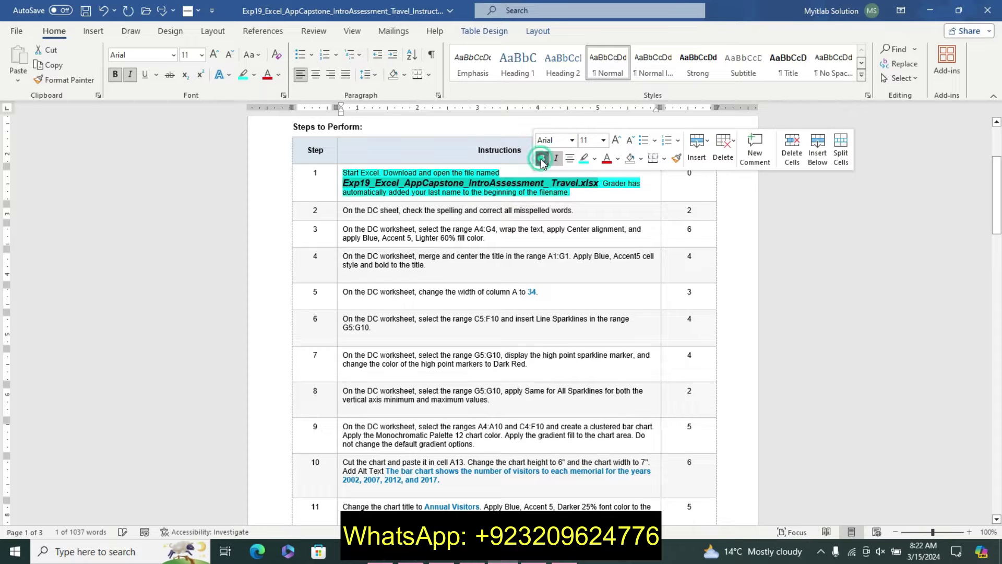
{"action": "left_click", "coordinate": [594, 158]}
{"action": "left_click", "coordinate": [586, 171]}
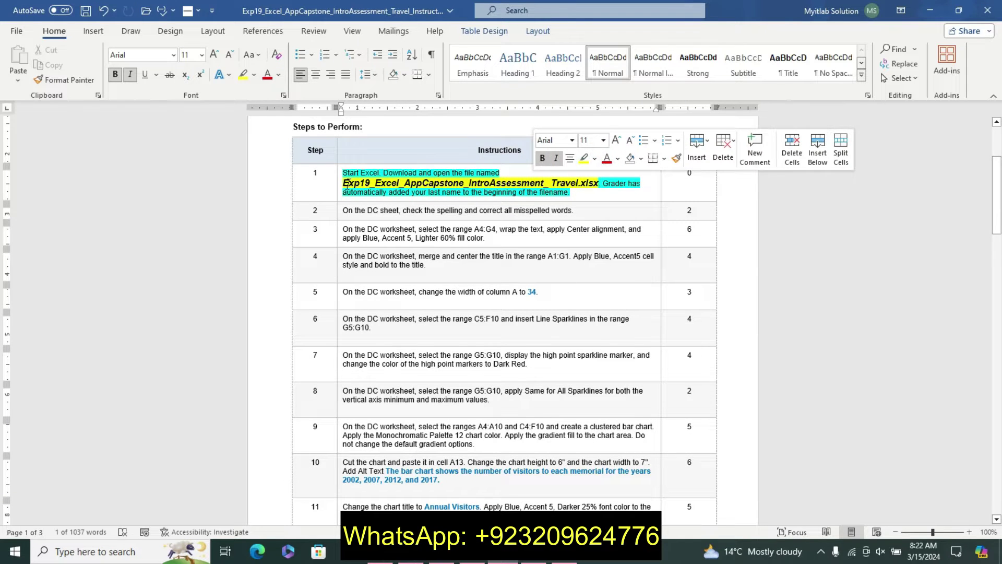
{"action": "left_click", "coordinate": [347, 184]}
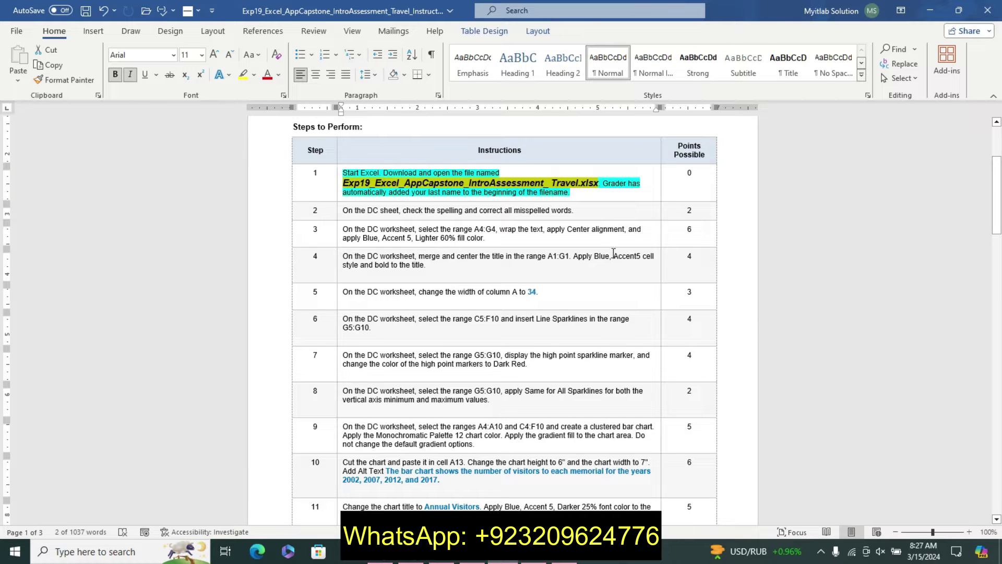
Glance at the Excel workbook, then undo all the step 1 formatting in Word.
{"action": "key", "text": "alt+Tab"}
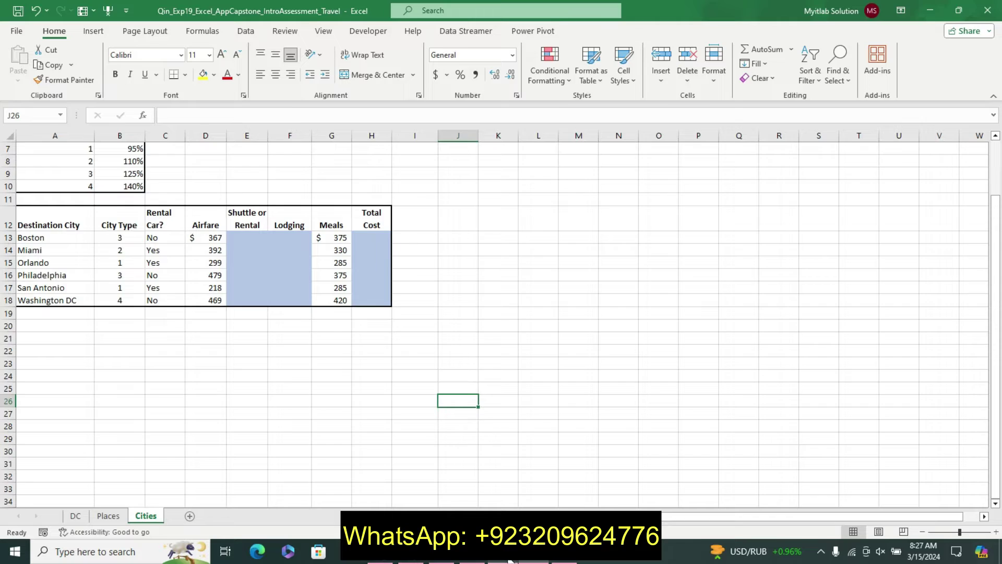
{"action": "key", "text": "alt+Tab"}
{"action": "key", "text": "ctrl+z"}
{"action": "key", "text": "ctrl+z"}
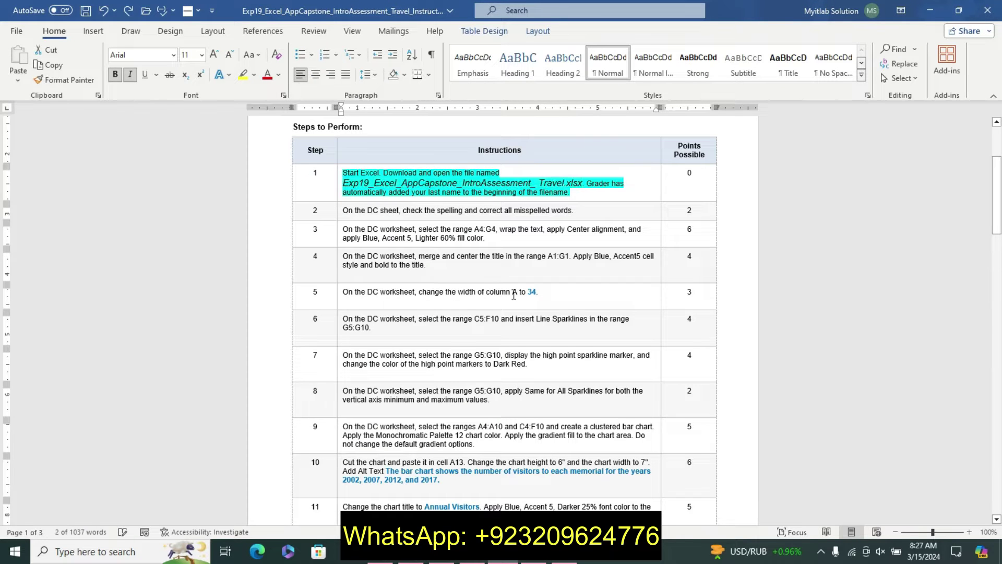
{"action": "key", "text": "ctrl+z"}
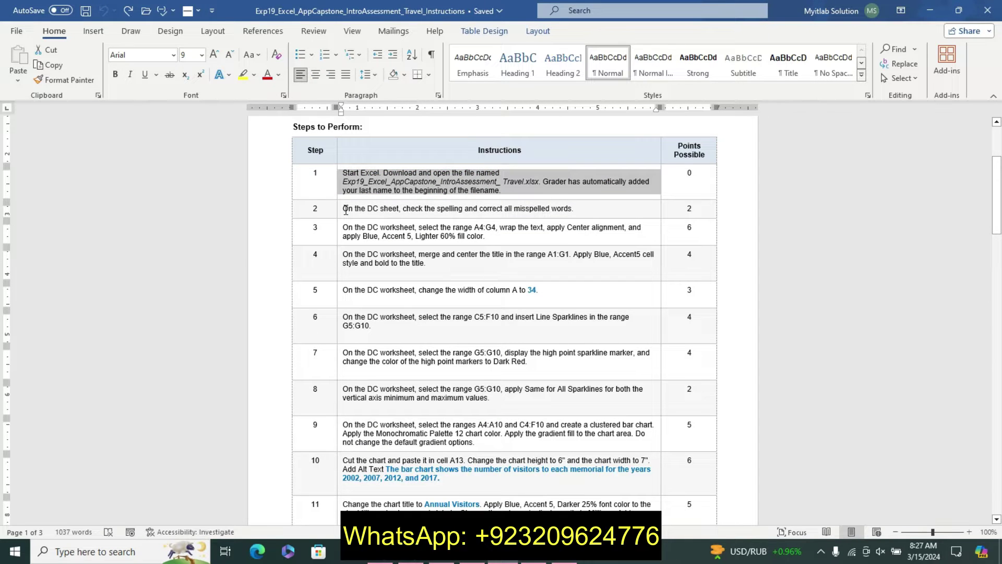
Make the whole step 2 instruction 11 pt, bold and turquoise-highlighted.
{"action": "triple_click", "coordinate": [345, 210]}
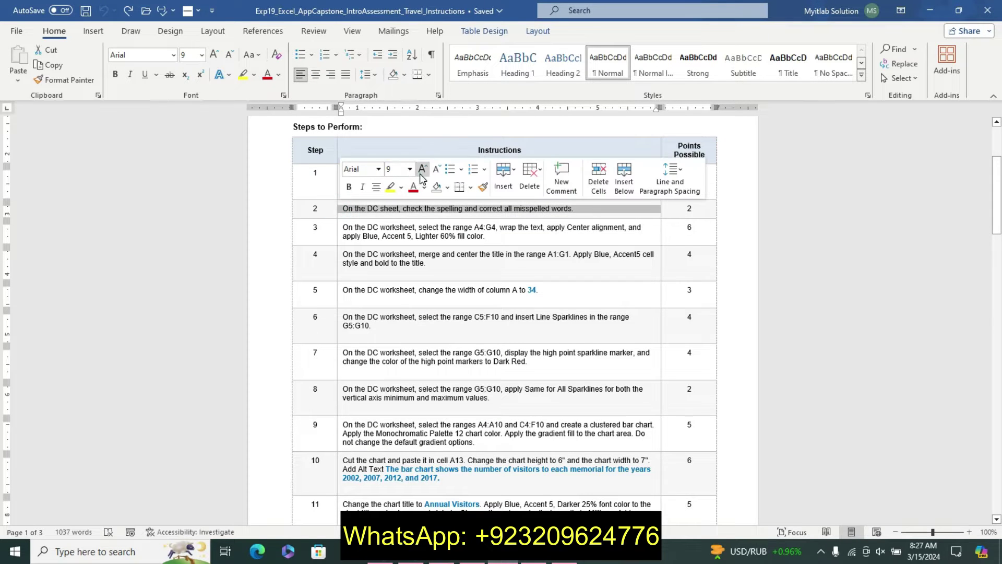
{"action": "left_click", "coordinate": [421, 172]}
{"action": "left_click", "coordinate": [420, 172]}
{"action": "left_click", "coordinate": [348, 186]}
{"action": "left_click", "coordinate": [402, 188]}
{"action": "left_click", "coordinate": [430, 206]}
{"action": "mouse_move", "coordinate": [347, 210]}
{"action": "left_mouse_down"}
{"action": "mouse_move", "coordinate": [546, 231]}
{"action": "mouse_move", "coordinate": [564, 211]}
{"action": "left_mouse_up"}
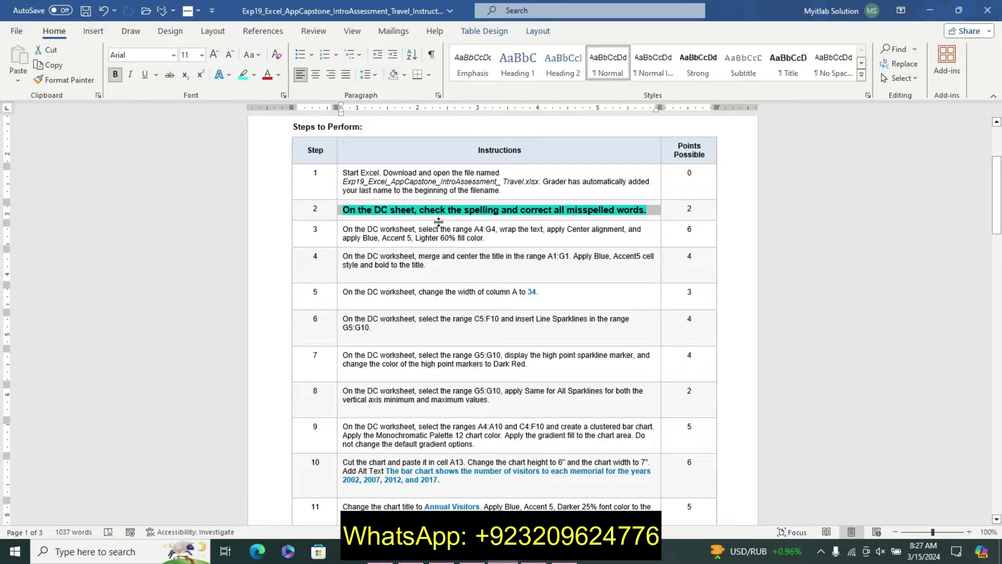
Look over the DC sheet in Excel, glance back at Word, and return to Excel.
{"action": "left_click", "coordinate": [533, 551]}
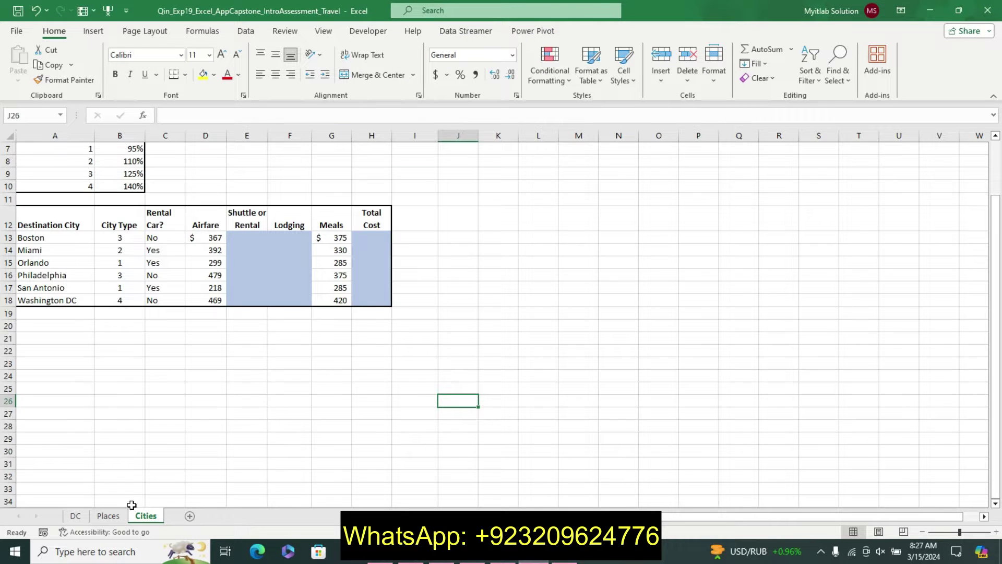
{"action": "left_click", "coordinate": [77, 516]}
{"action": "left_click", "coordinate": [502, 553]}
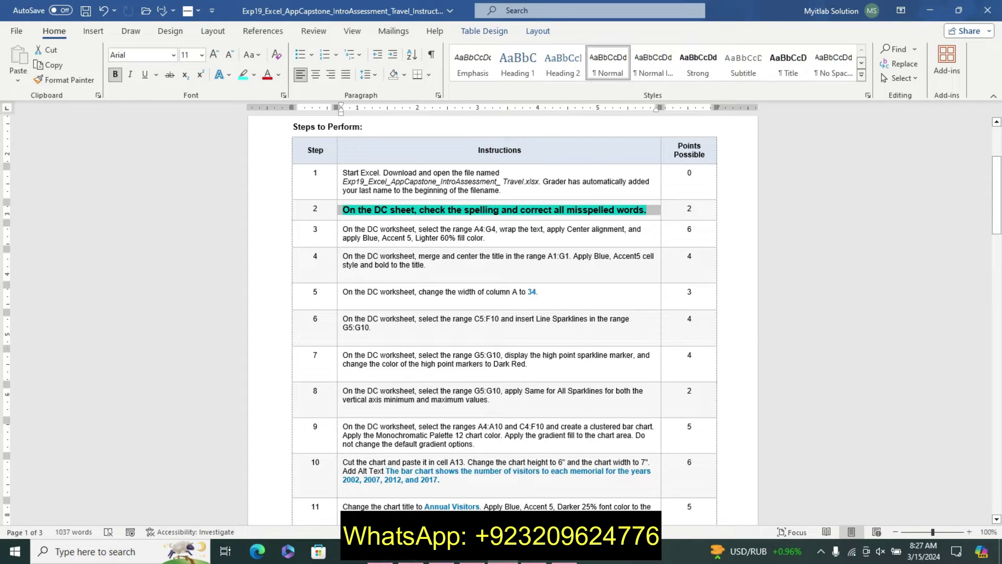
{"action": "left_click", "coordinate": [533, 553]}
Spell-check the DC sheet (Memoreal→Memorial, Visitors), then undo step 2's emphasis in Word.
{"action": "left_click", "coordinate": [324, 31]}
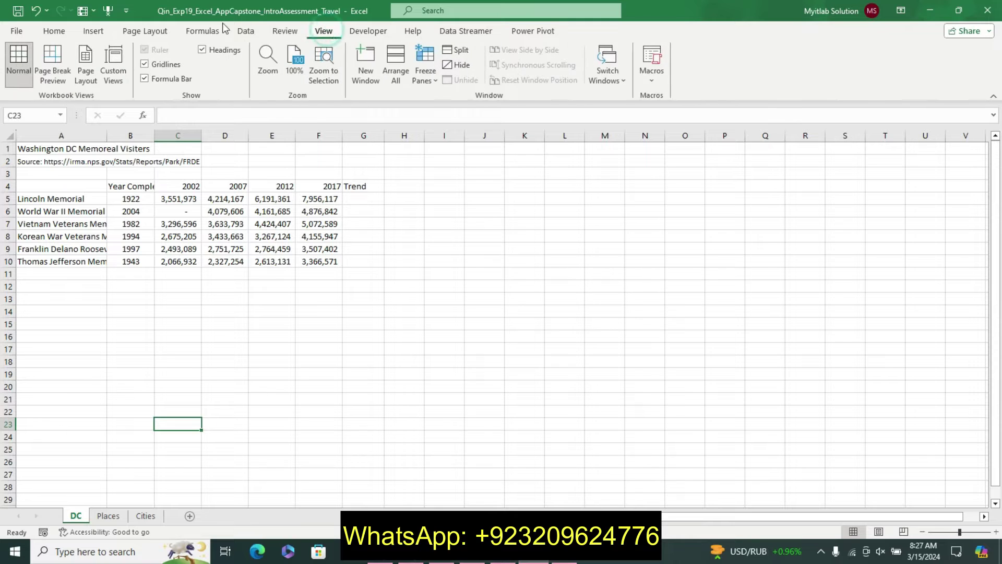
{"action": "left_click", "coordinate": [285, 31]}
{"action": "left_click", "coordinate": [18, 69]}
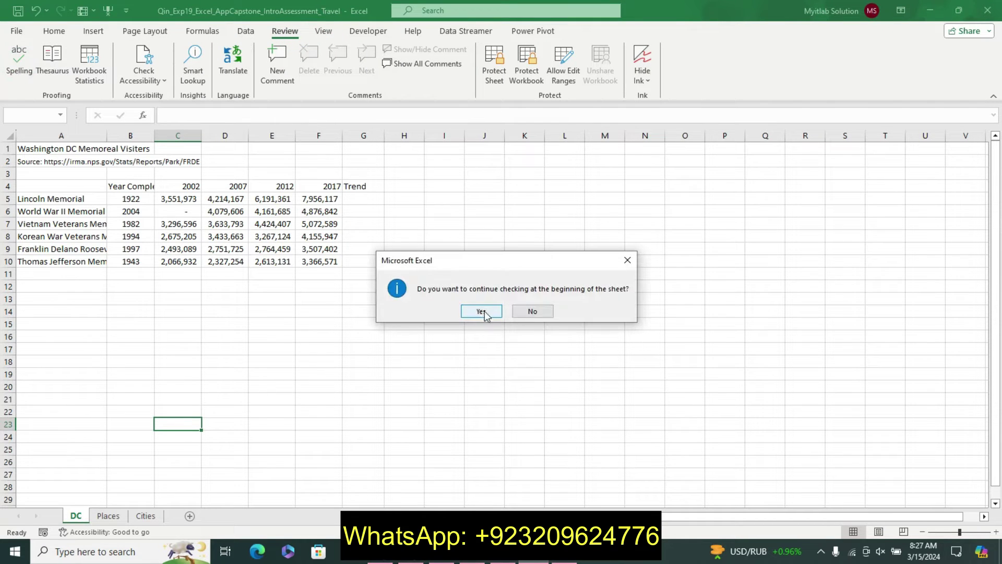
{"action": "left_click", "coordinate": [490, 312]}
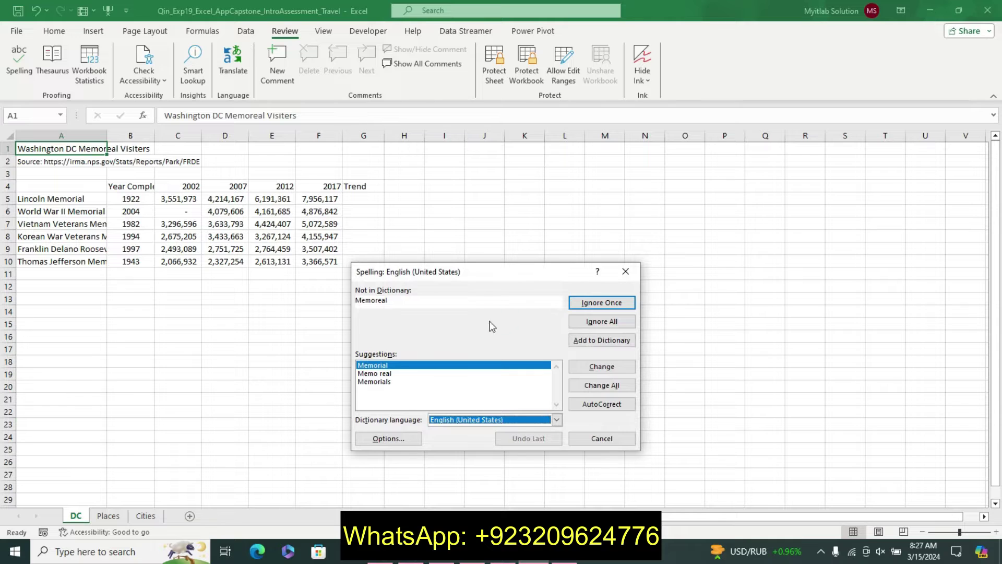
{"action": "left_click", "coordinate": [601, 385]}
{"action": "left_click", "coordinate": [608, 386]}
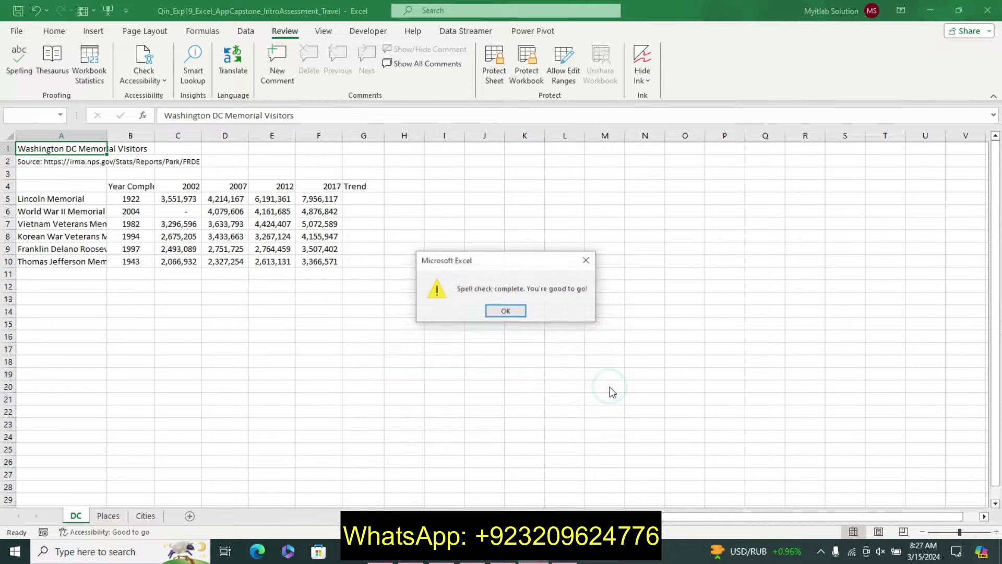
{"action": "left_click", "coordinate": [507, 311]}
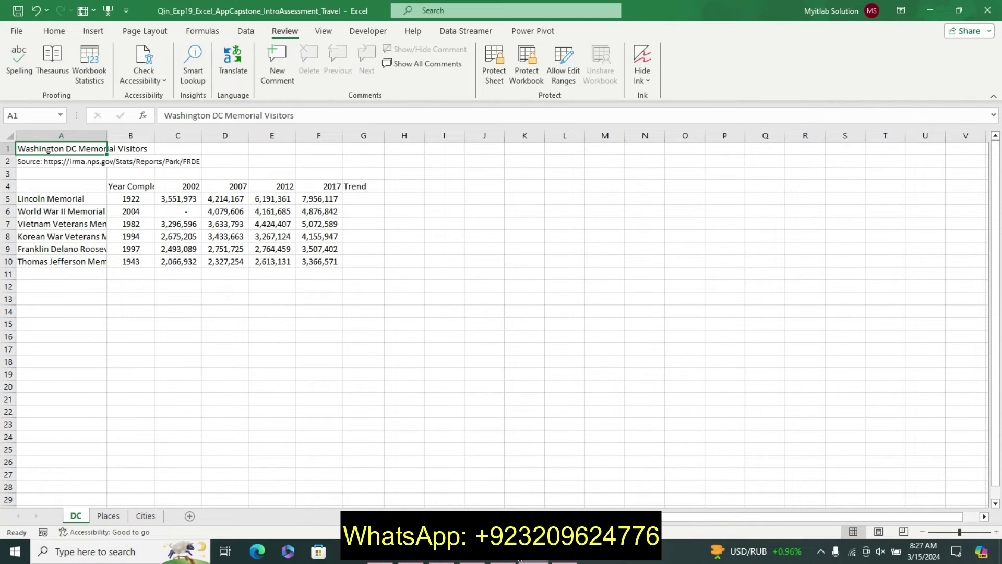
{"action": "left_click", "coordinate": [512, 559]}
{"action": "key", "text": "ctrl+z"}
{"action": "key", "text": "ctrl+z"}
{"action": "key", "text": "ctrl+z"}
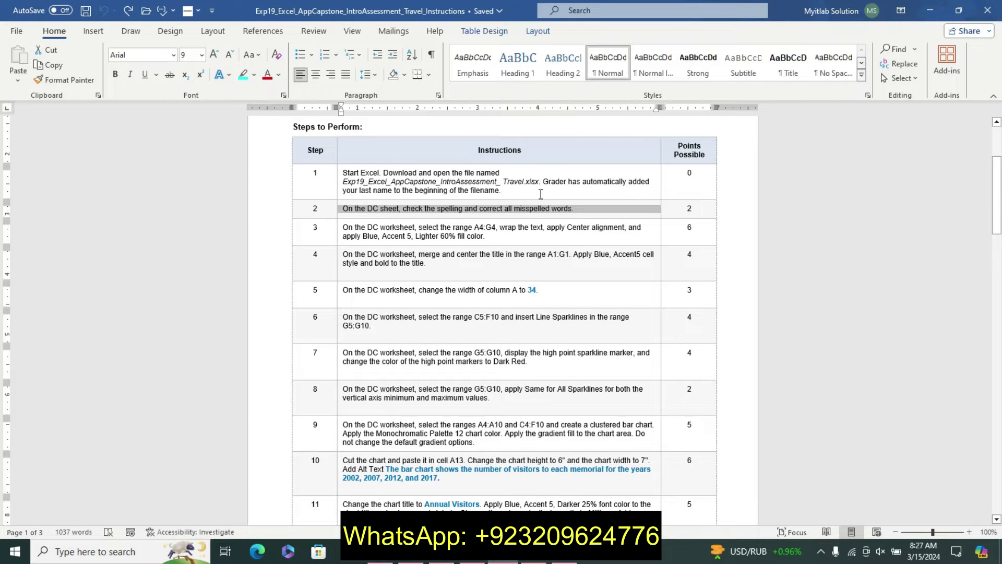
Make step 3 two sizes larger, bold and turquoise-highlighted, and mark its A4:G4 reference.
{"action": "triple_click", "coordinate": [346, 238]}
{"action": "left_click", "coordinate": [422, 194]}
{"action": "left_click", "coordinate": [421, 195]}
{"action": "left_click", "coordinate": [348, 212]}
{"action": "left_click", "coordinate": [389, 213]}
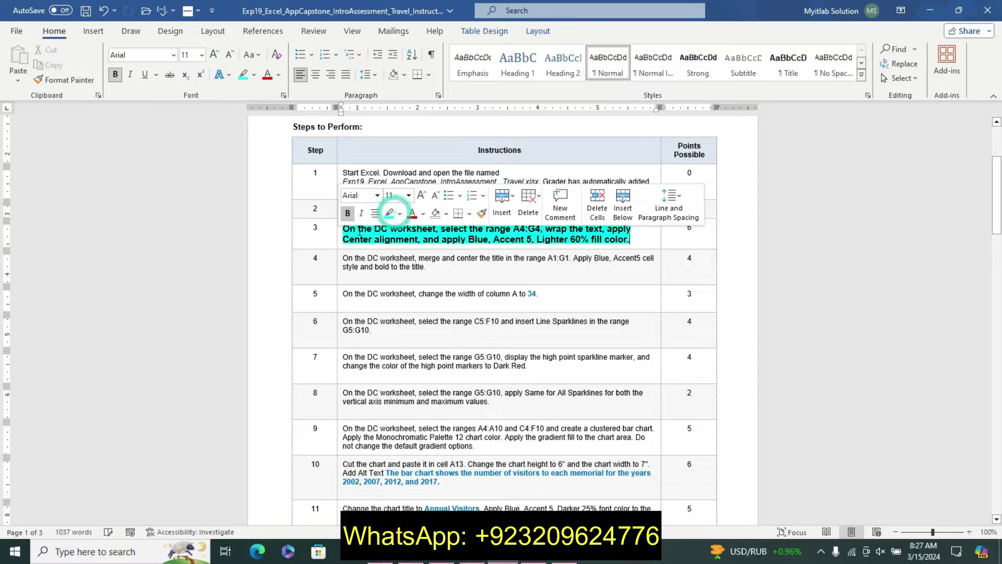
{"action": "left_click_drag", "start_coordinate": [559, 236], "coordinate": [630, 239]}
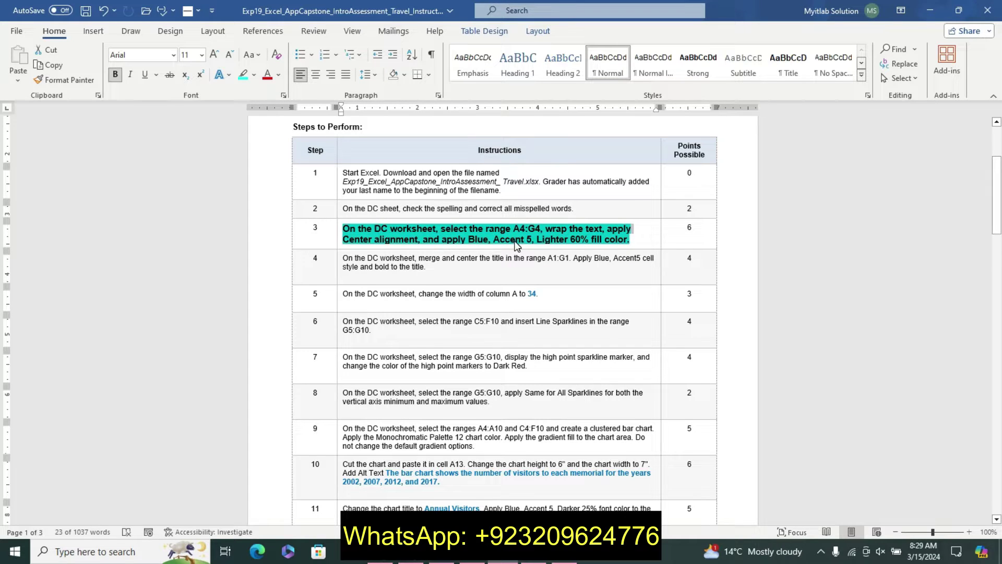
{"action": "left_click", "coordinate": [516, 243]}
{"action": "left_click_drag", "start_coordinate": [514, 228], "coordinate": [538, 228]}
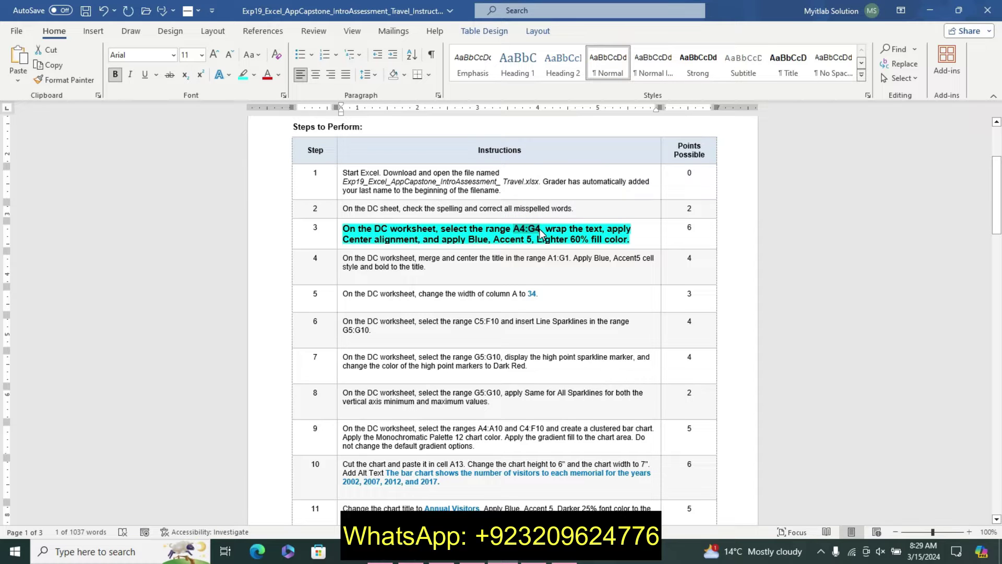
Select range A4:G4 on the DC sheet through the Name Box.
{"action": "key", "text": "alt+Tab"}
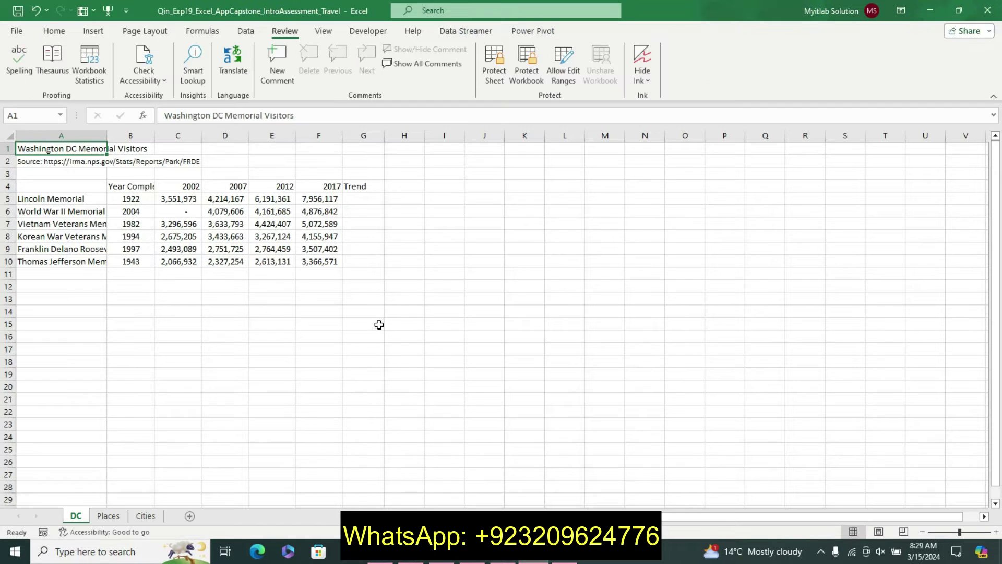
{"action": "left_click", "coordinate": [44, 117]}
{"action": "type", "text": "A4:G4"}
{"action": "key", "text": "Return"}
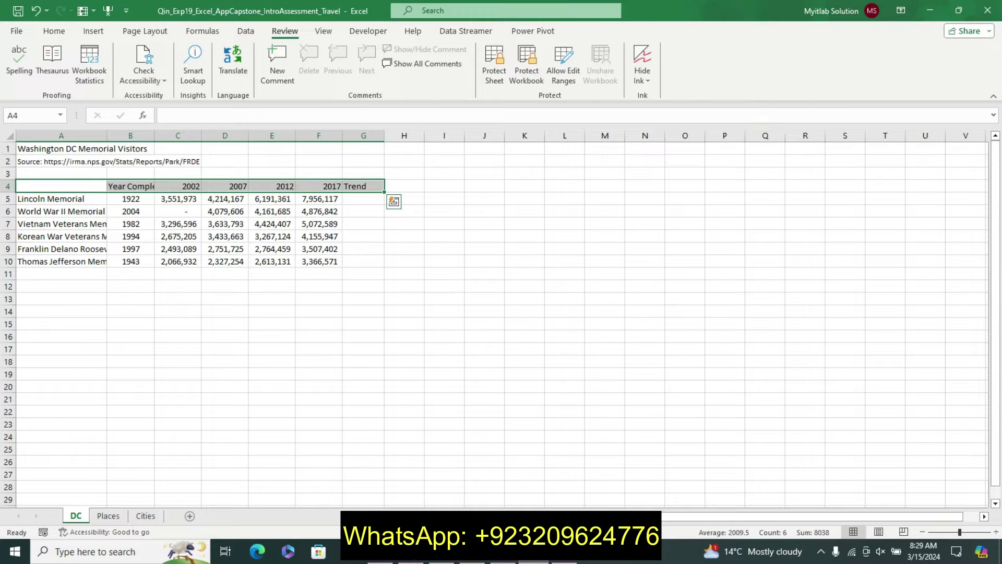
{"action": "left_click", "coordinate": [501, 561]}
{"action": "left_click_drag", "start_coordinate": [547, 228], "coordinate": [596, 228]}
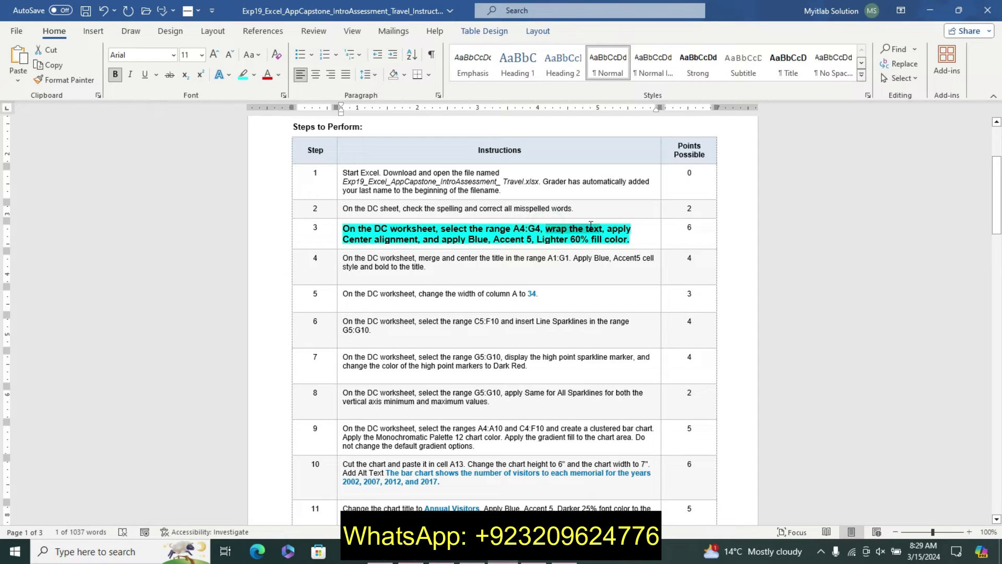
{"action": "left_click", "coordinate": [548, 561]}
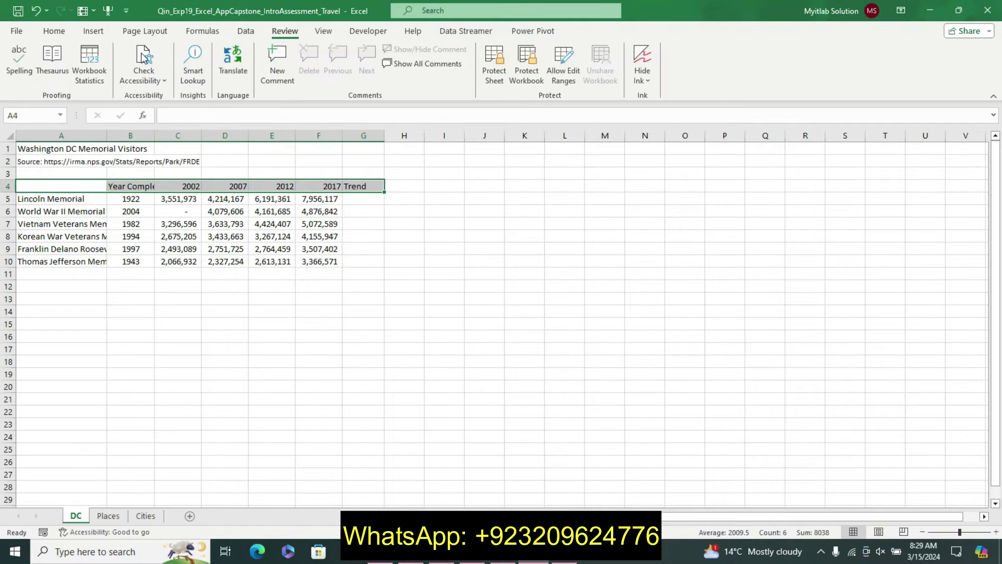
Wrap and centre the A4:G4 header text.
{"action": "left_click", "coordinate": [54, 30]}
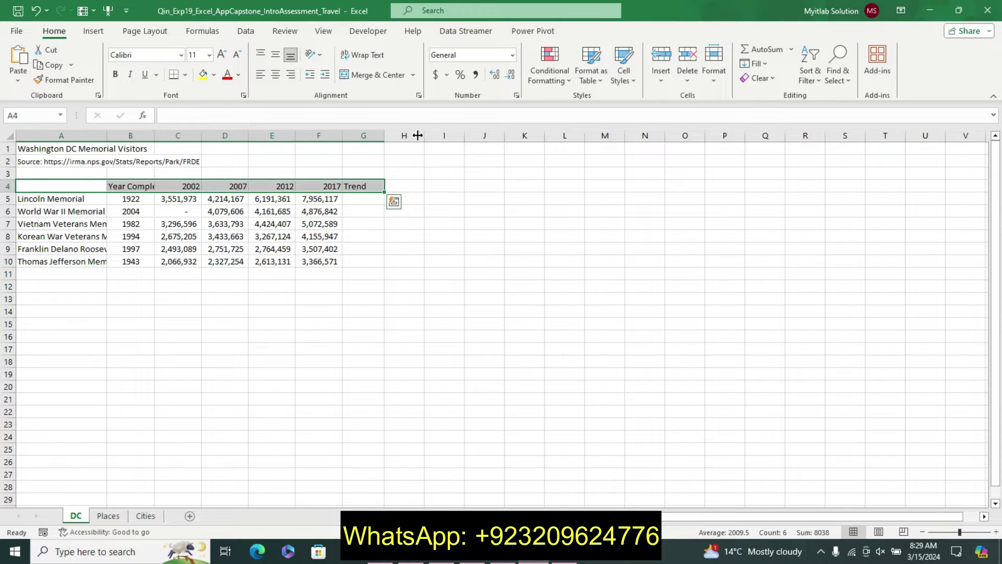
{"action": "left_click", "coordinate": [365, 55]}
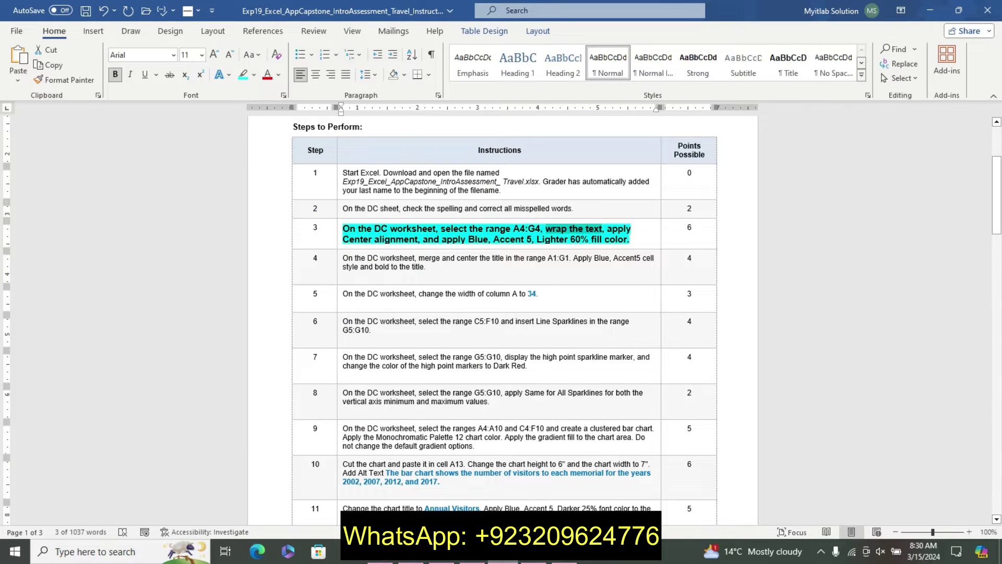
{"action": "left_click", "coordinate": [535, 561]}
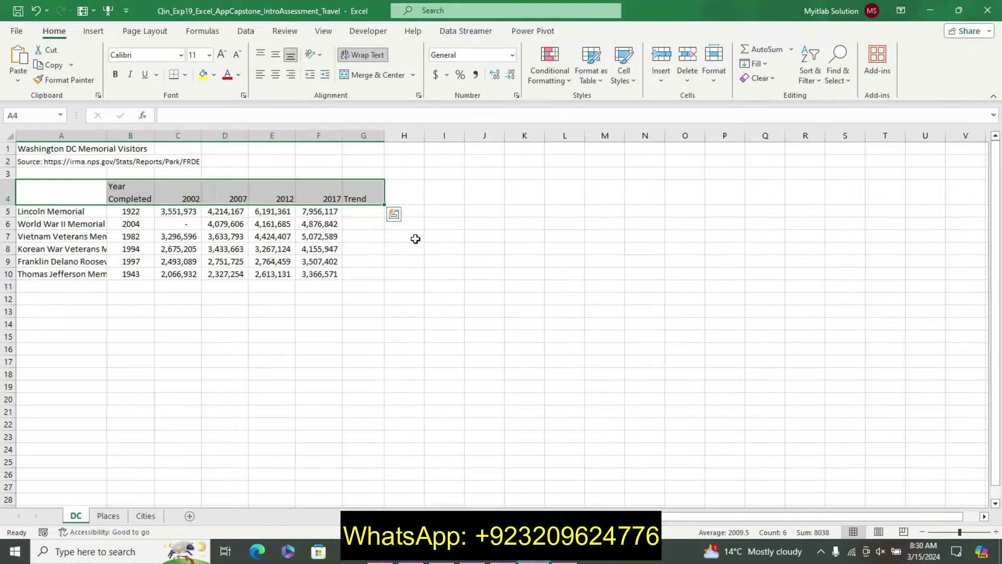
{"action": "left_click", "coordinate": [277, 81]}
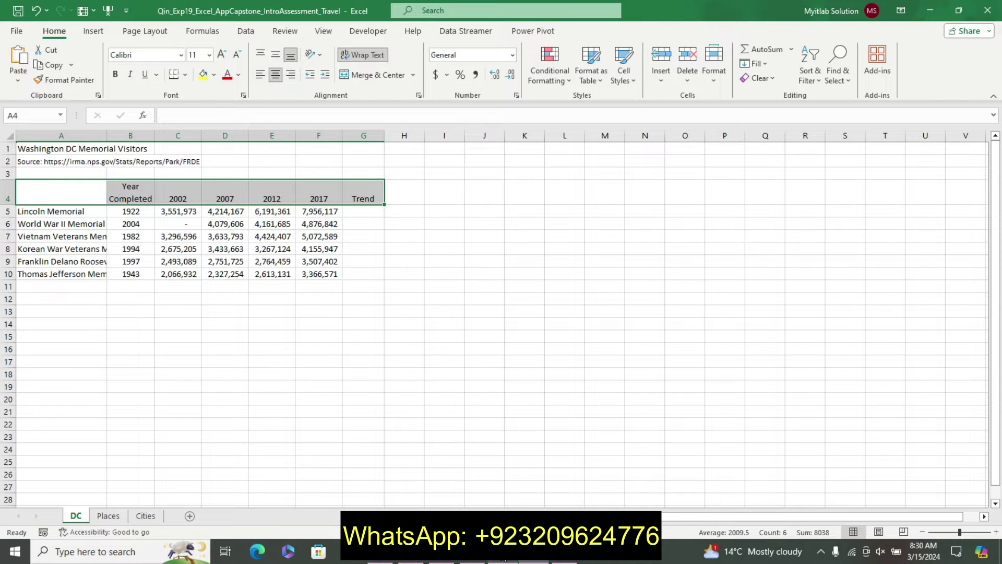
{"action": "left_click", "coordinate": [504, 558]}
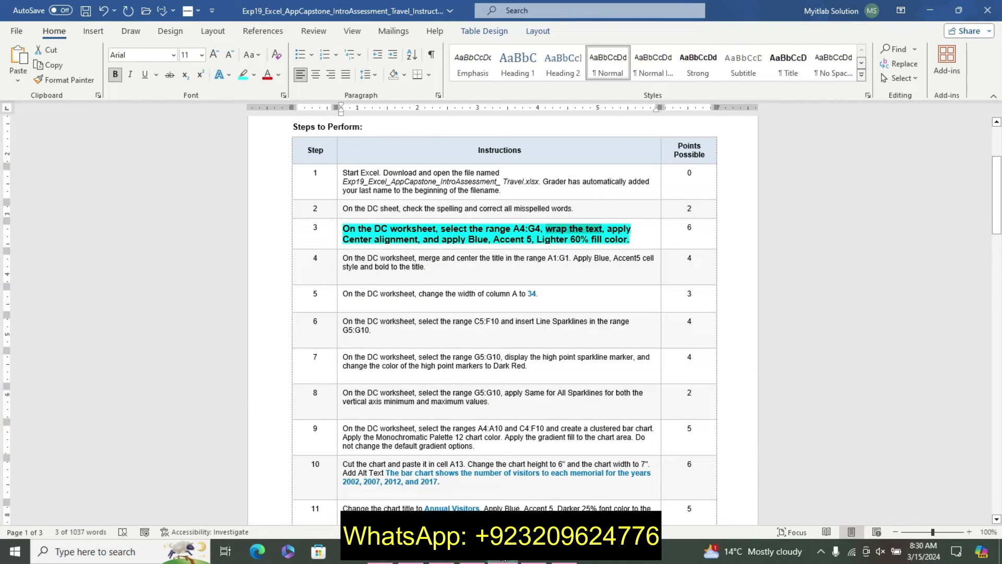
{"action": "left_click", "coordinate": [535, 559]}
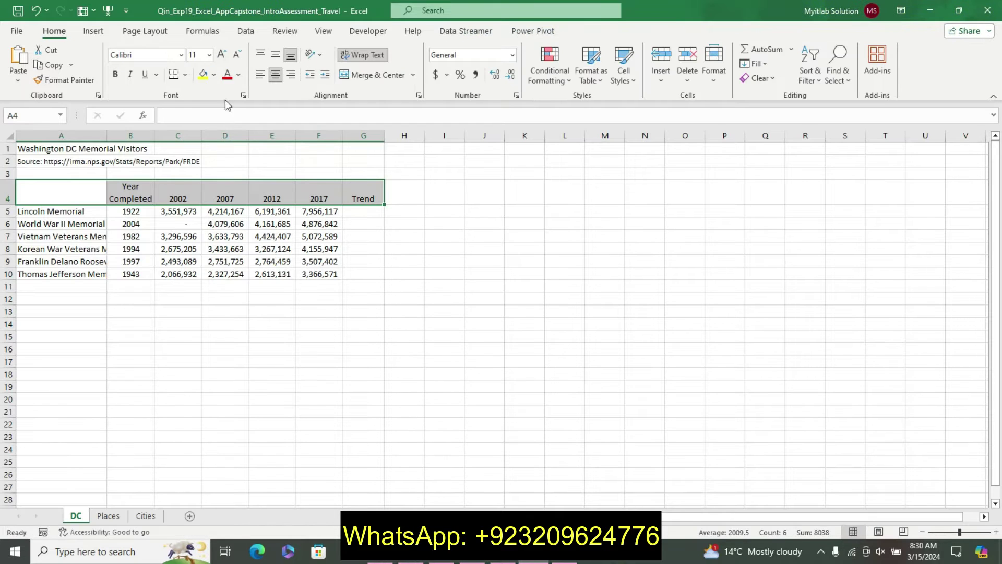
Fill the headers Blue, Accent 5, Lighter 60% and undo step 3's emphasis in Word.
{"action": "left_click", "coordinate": [215, 75]}
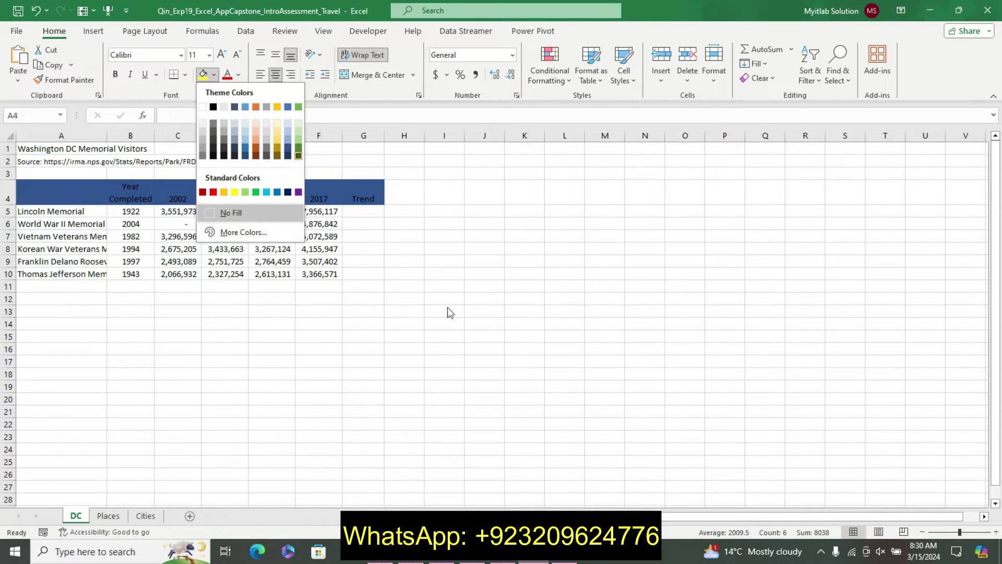
{"action": "left_click", "coordinate": [514, 561]}
{"action": "left_click", "coordinate": [516, 561]}
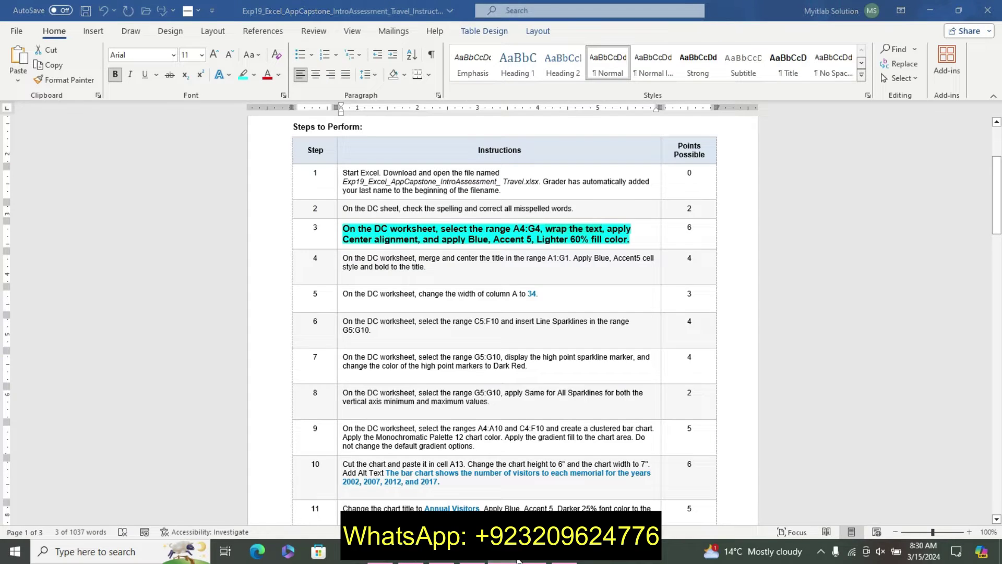
{"action": "left_click", "coordinate": [215, 75]}
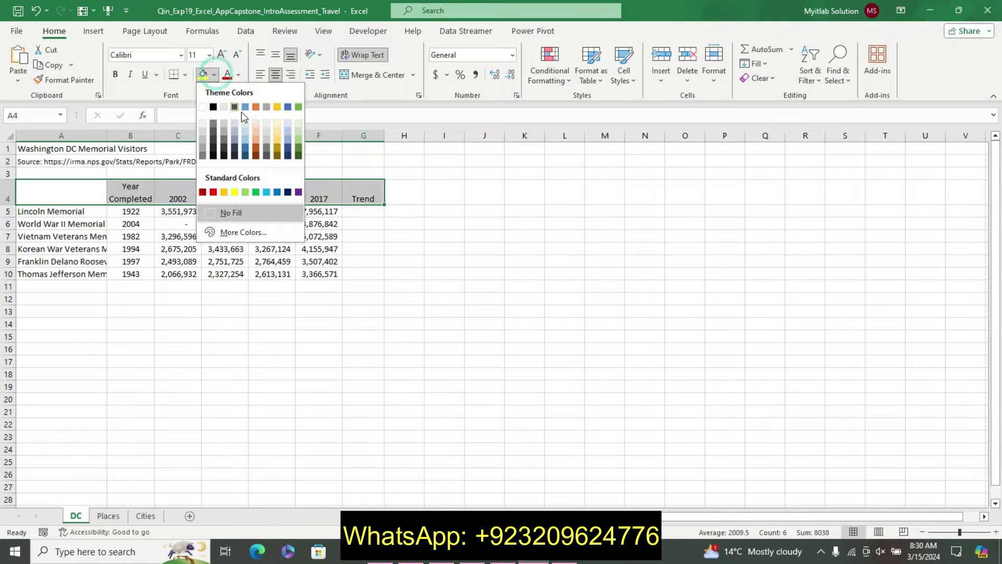
{"action": "left_click", "coordinate": [288, 131]}
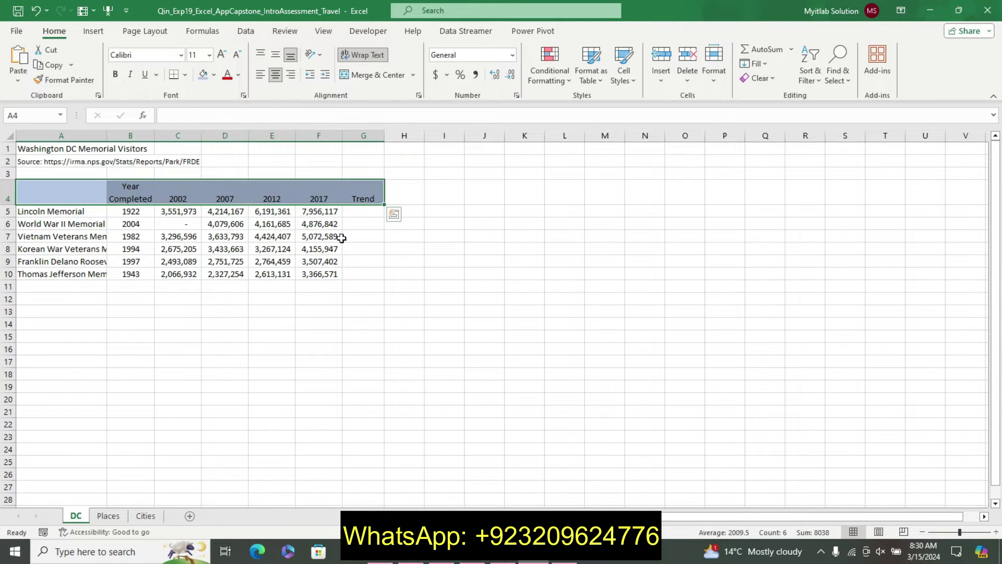
{"action": "mouse_move", "coordinate": [317, 551]}
{"action": "left_click", "coordinate": [500, 478]}
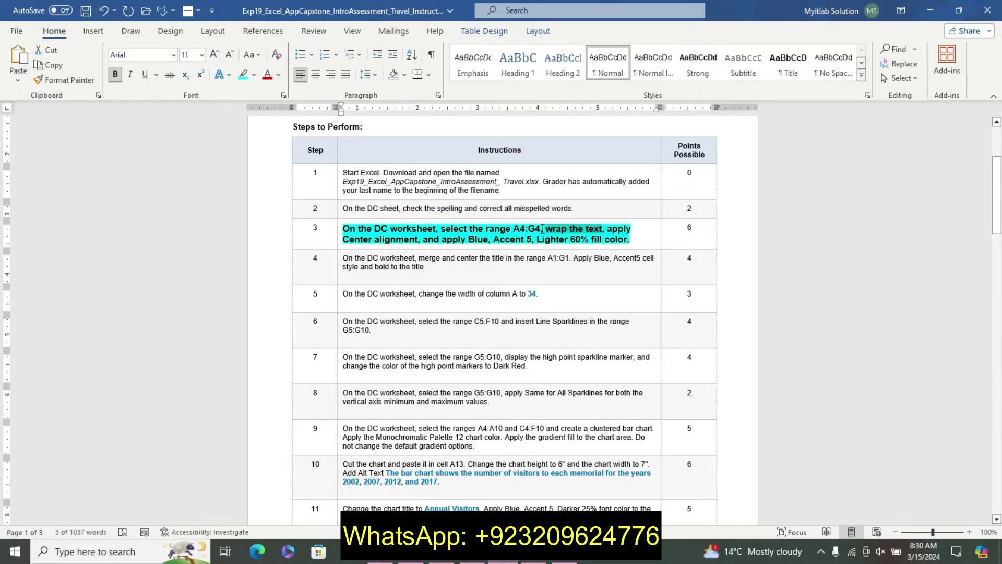
{"action": "key", "text": "ctrl+z"}
{"action": "key", "text": "ctrl+z"}
{"action": "key", "text": "ctrl+z"}
{"action": "key", "text": "ctrl+z"}
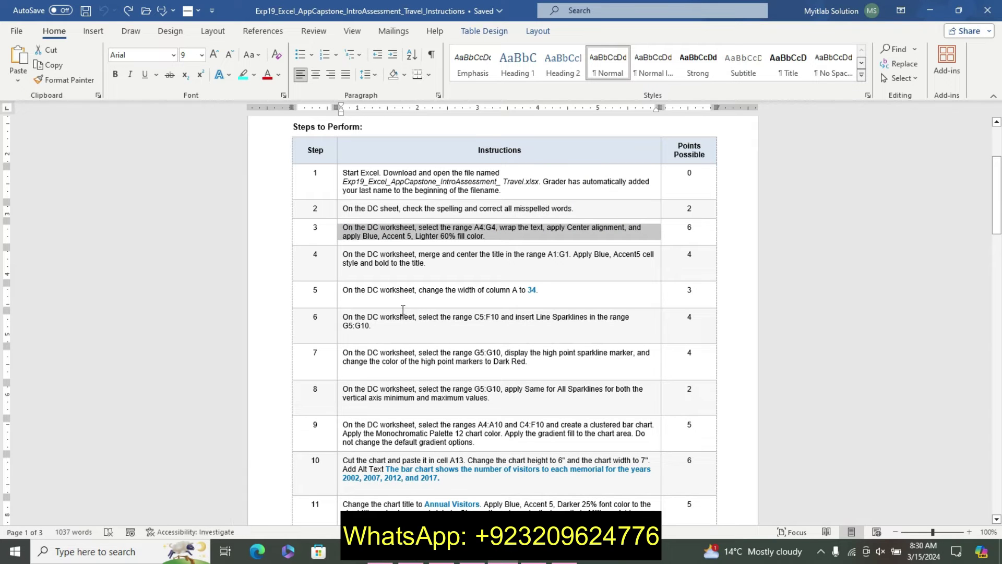
Make the step 4 instruction larger, bold and turquoise-highlighted.
{"action": "left_click", "coordinate": [346, 247]}
{"action": "left_click", "coordinate": [424, 215]}
{"action": "left_click", "coordinate": [424, 215]}
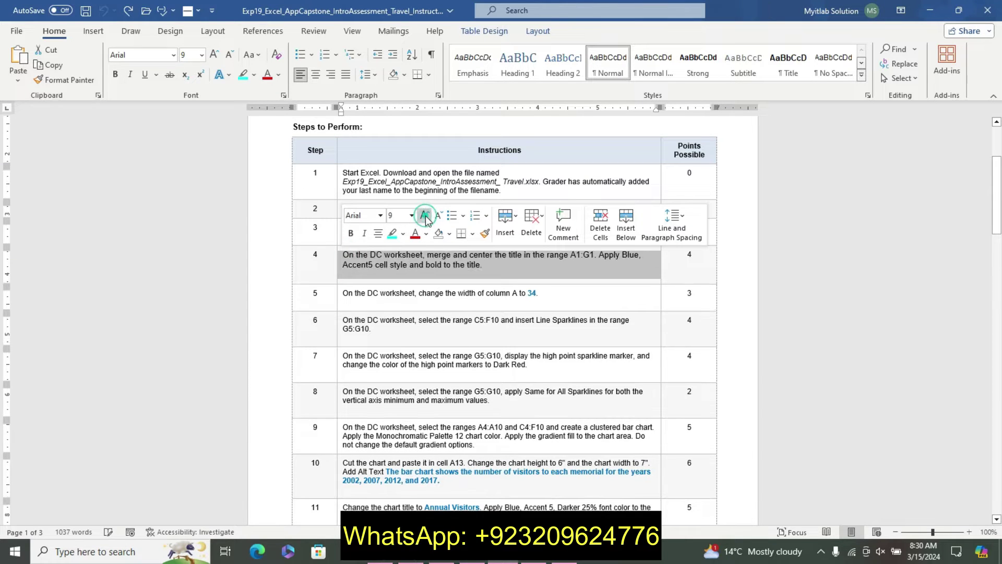
{"action": "left_click", "coordinate": [350, 233]}
{"action": "left_click", "coordinate": [391, 233]}
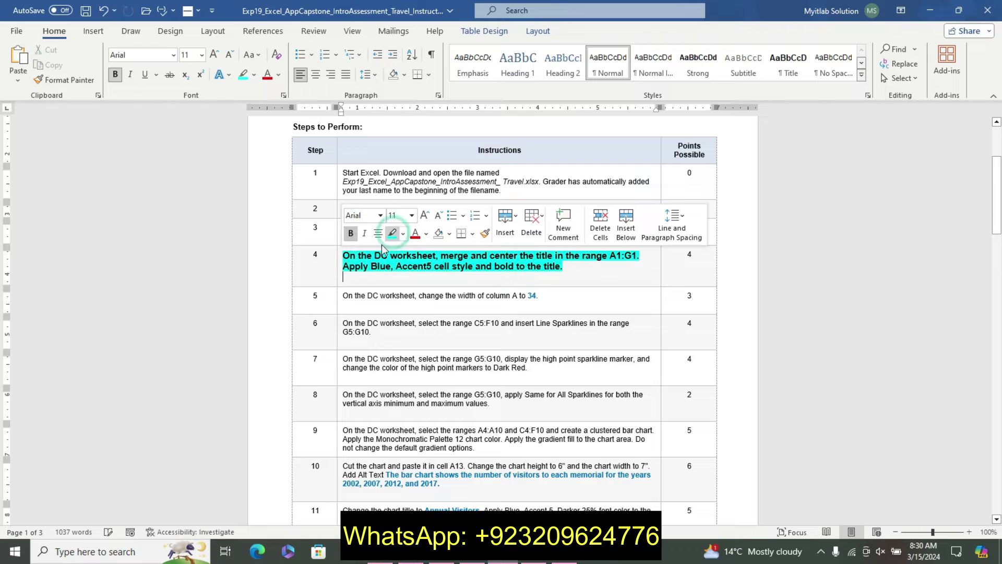
{"action": "triple_click", "coordinate": [345, 253]}
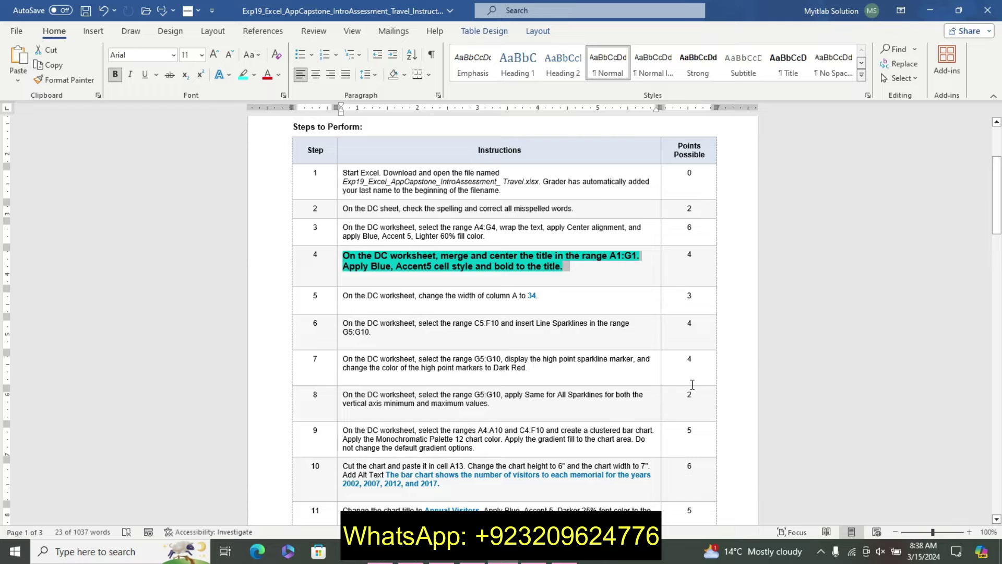
Select the title row across the table columns and mark the merge-and-center phrase.
{"action": "key", "text": "alt+Tab"}
{"action": "key", "text": "alt+Tab"}
{"action": "key", "text": "alt+Tab"}
{"action": "left_click_drag", "start_coordinate": [96, 149], "coordinate": [378, 145]}
{"action": "key", "text": "alt+Tab"}
{"action": "left_click_drag", "start_coordinate": [444, 257], "coordinate": [560, 252]}
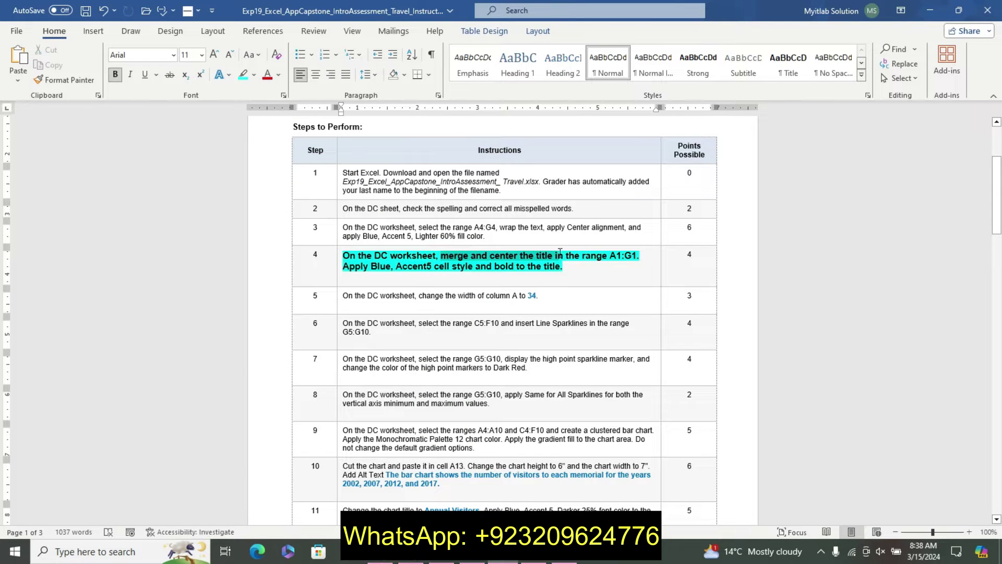
{"action": "key", "text": "alt+Tab"}
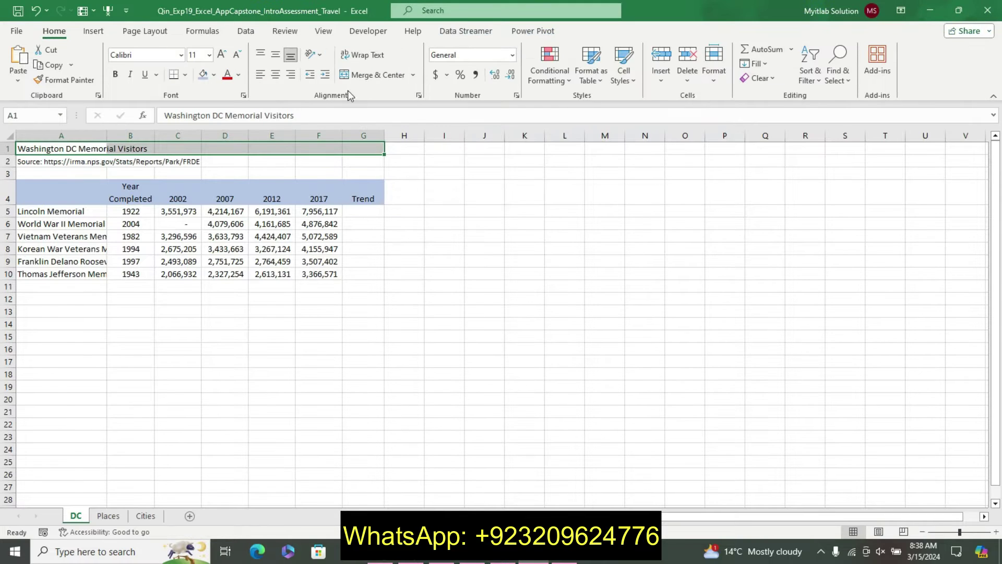
Merge and centre the DC title across A1:G1.
{"action": "left_click", "coordinate": [352, 78]}
{"action": "left_click", "coordinate": [498, 561]}
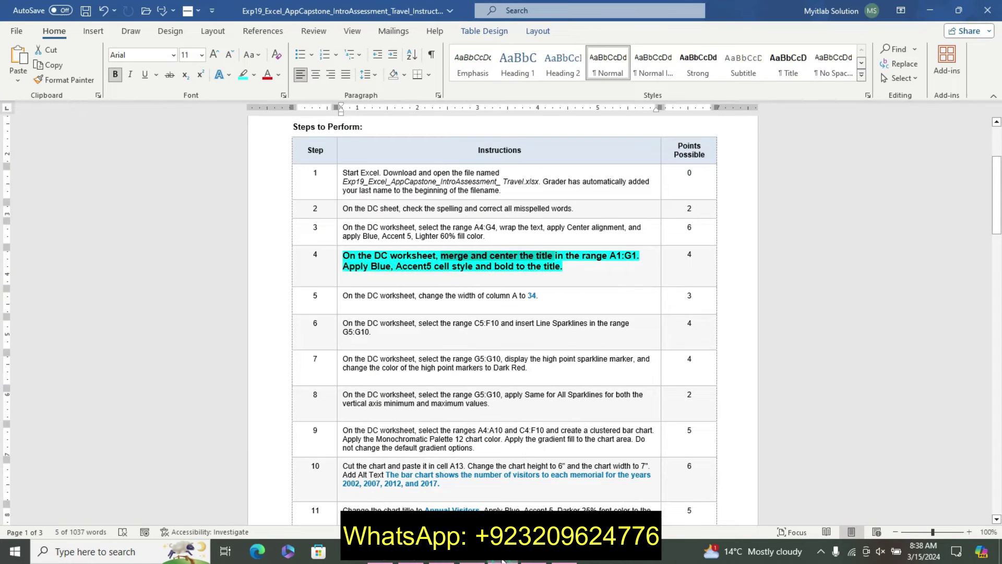
{"action": "left_click_drag", "start_coordinate": [347, 264], "coordinate": [454, 266]}
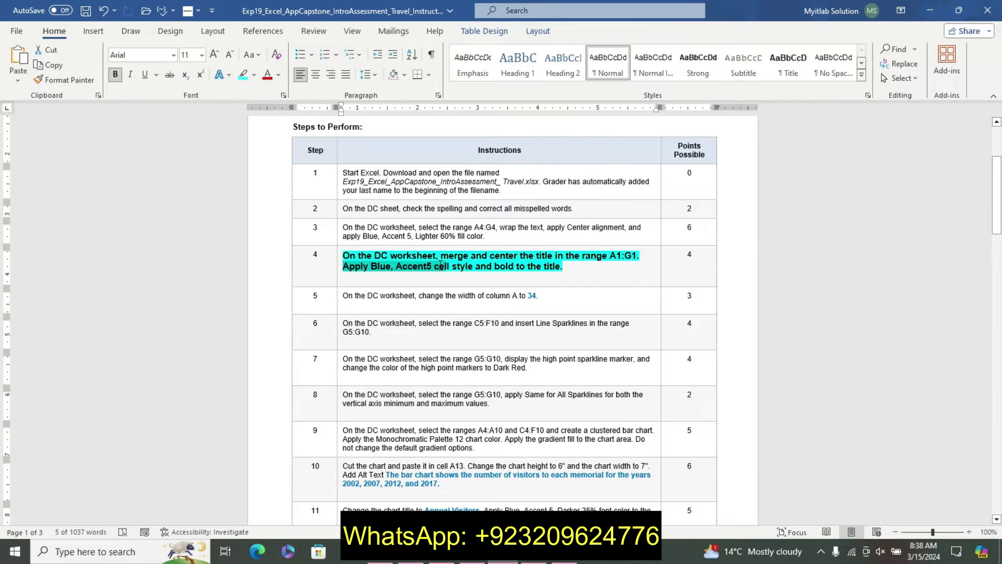
{"action": "left_click", "coordinate": [538, 560]}
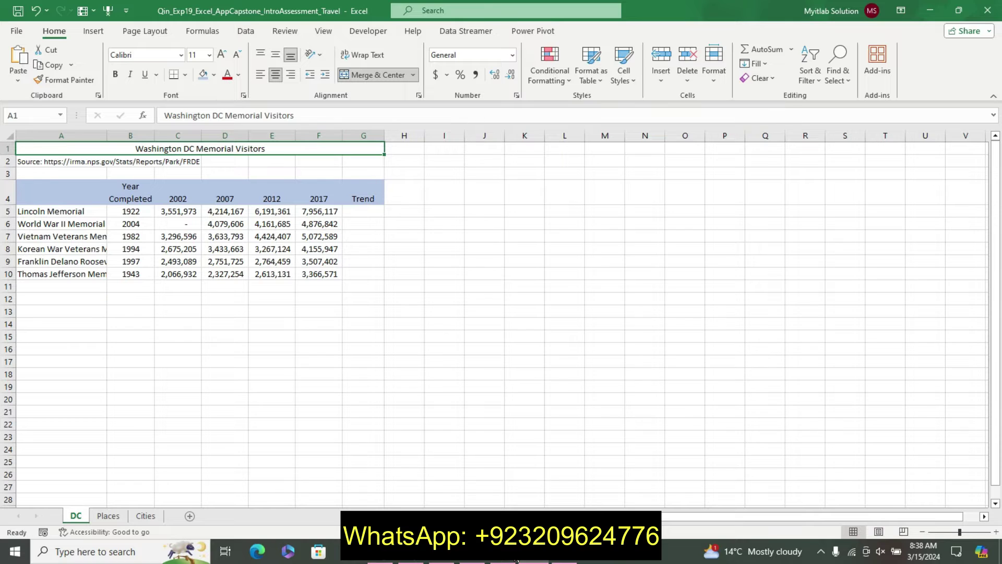
{"action": "left_click", "coordinate": [507, 562]}
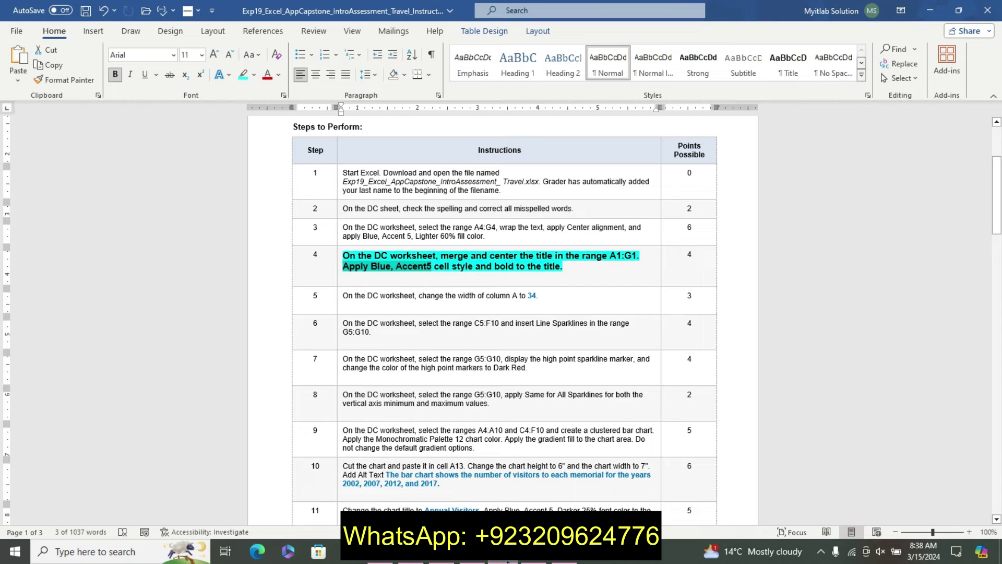
{"action": "left_click", "coordinate": [533, 557]}
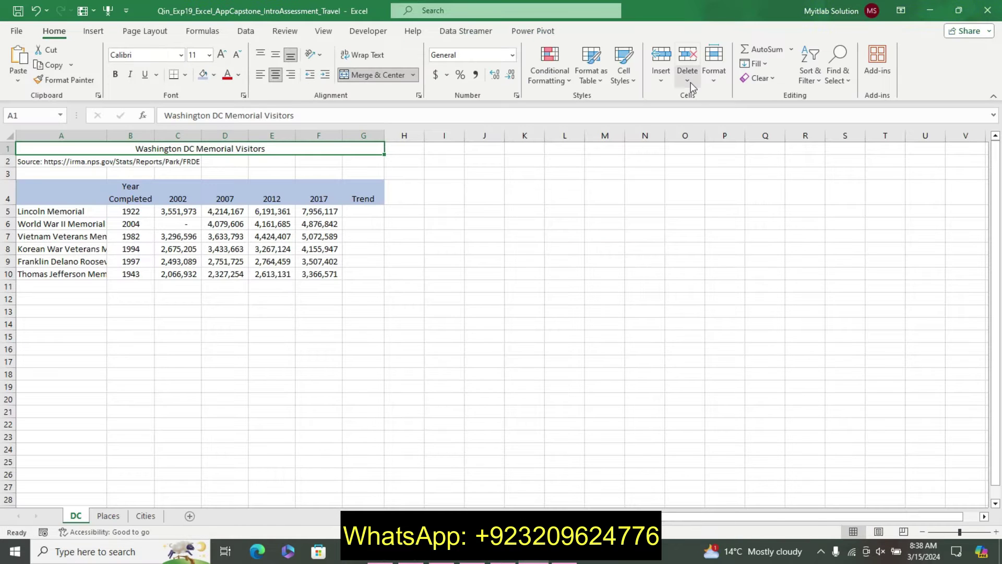
Fill the title row Blue, Accent 5, bold it, and undo step 4's emphasis in Word.
{"action": "left_click", "coordinate": [239, 76]}
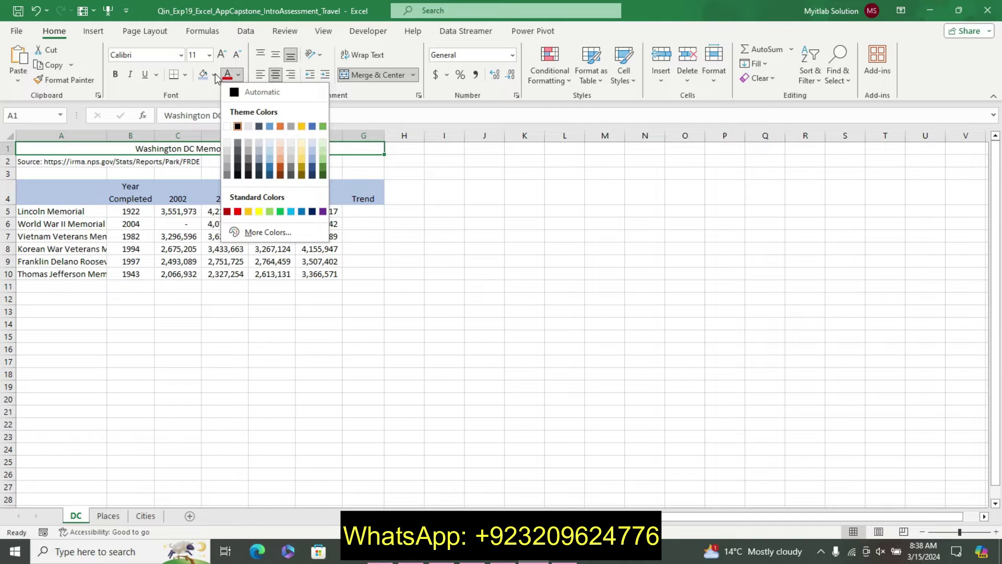
{"action": "left_click", "coordinate": [214, 74]}
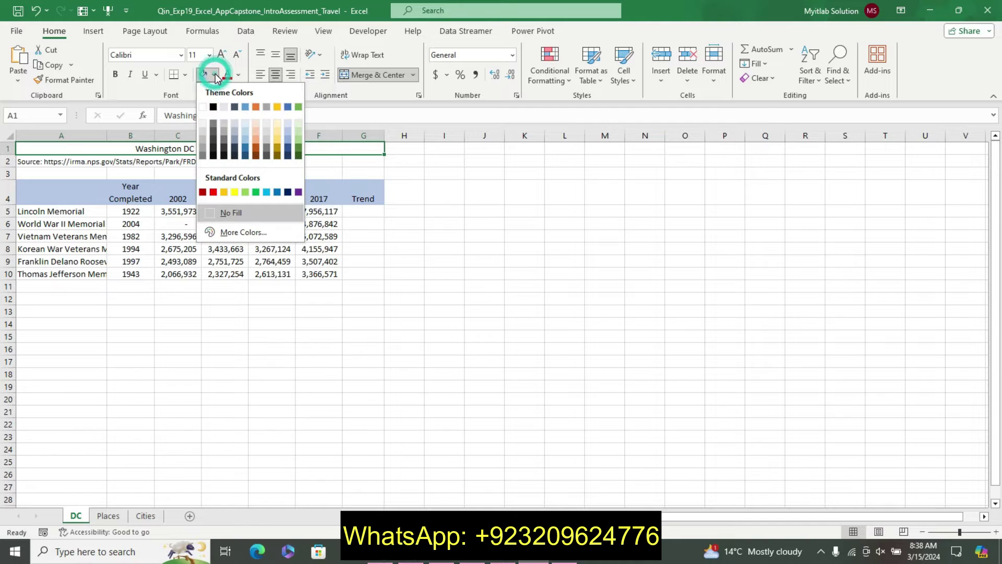
{"action": "left_click", "coordinate": [287, 109]}
{"action": "left_click", "coordinate": [502, 561]}
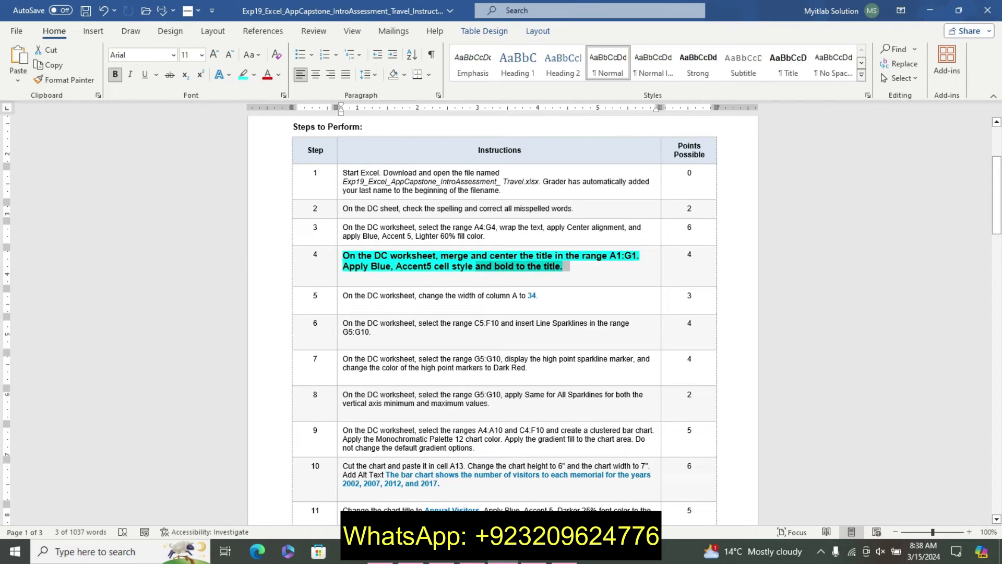
{"action": "left_click", "coordinate": [533, 561]}
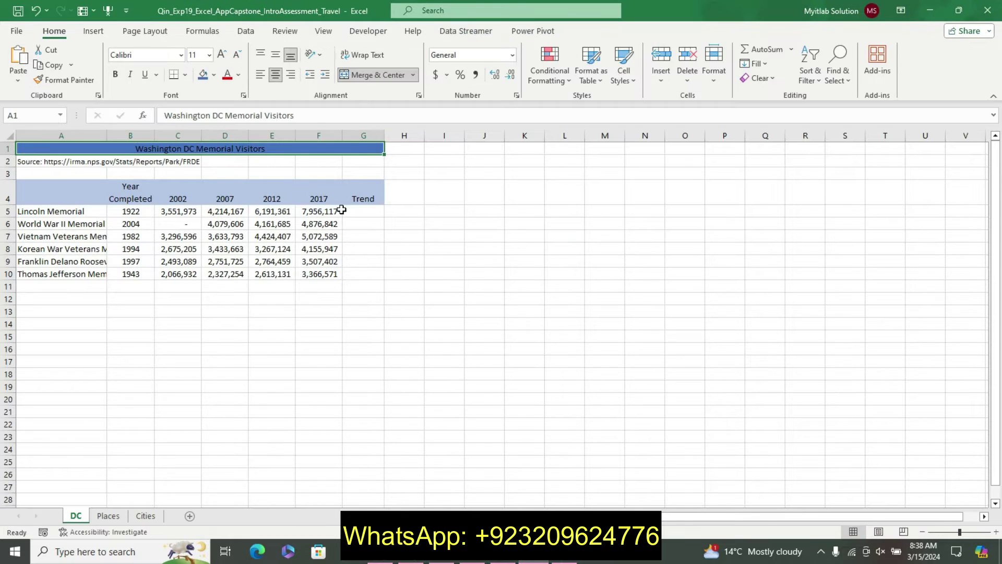
{"action": "left_click", "coordinate": [115, 74]}
{"action": "left_click", "coordinate": [503, 560]}
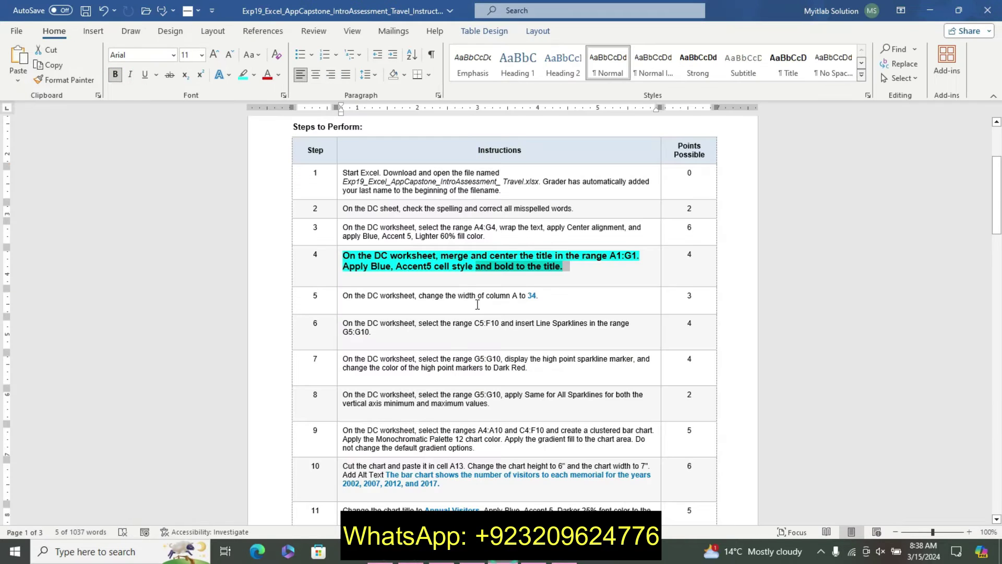
{"action": "key", "text": "ctrl+z"}
{"action": "key", "text": "ctrl+z"}
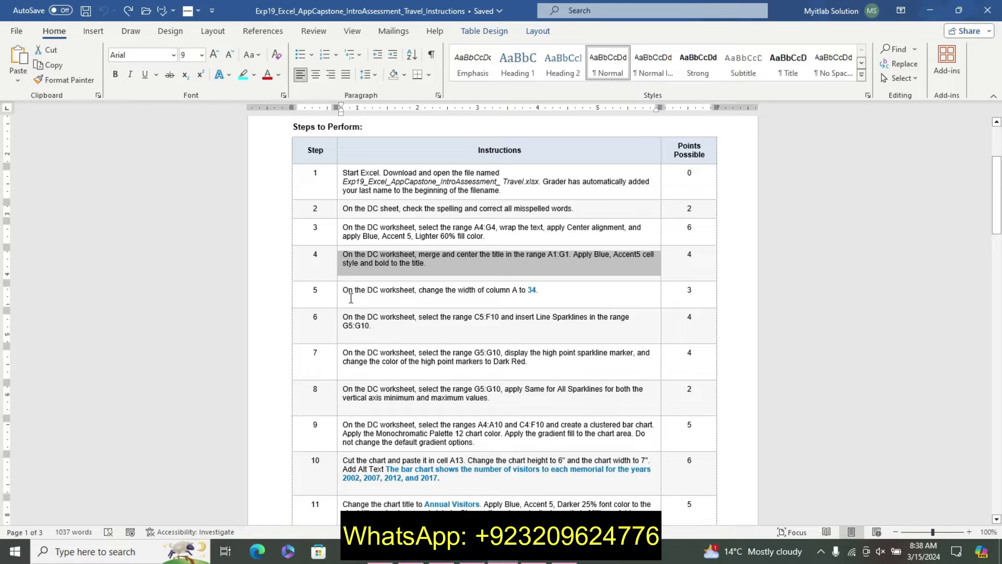
Make step 5 bold with cyan highlight, undoing an accidental table border move.
{"action": "left_click", "coordinate": [334, 292]}
{"action": "left_click", "coordinate": [423, 253]}
{"action": "left_click", "coordinate": [423, 253]}
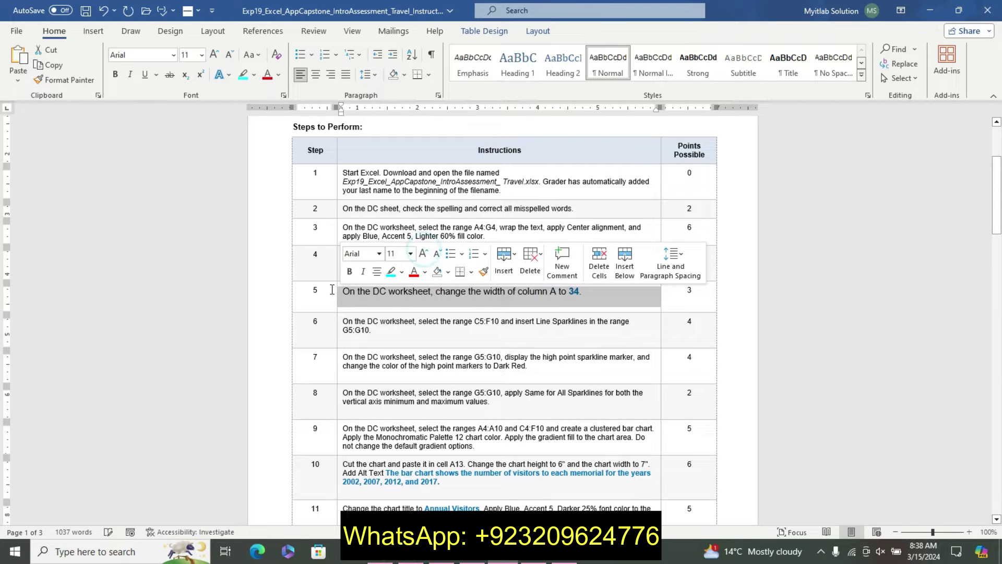
{"action": "left_click", "coordinate": [349, 271]}
{"action": "left_click", "coordinate": [389, 271]}
{"action": "mouse_move", "coordinate": [337, 285]}
{"action": "left_mouse_down"}
{"action": "mouse_move", "coordinate": [422, 301]}
{"action": "mouse_move", "coordinate": [356, 298]}
{"action": "mouse_move", "coordinate": [603, 292]}
{"action": "left_mouse_up"}
{"action": "key", "text": "ctrl+z"}
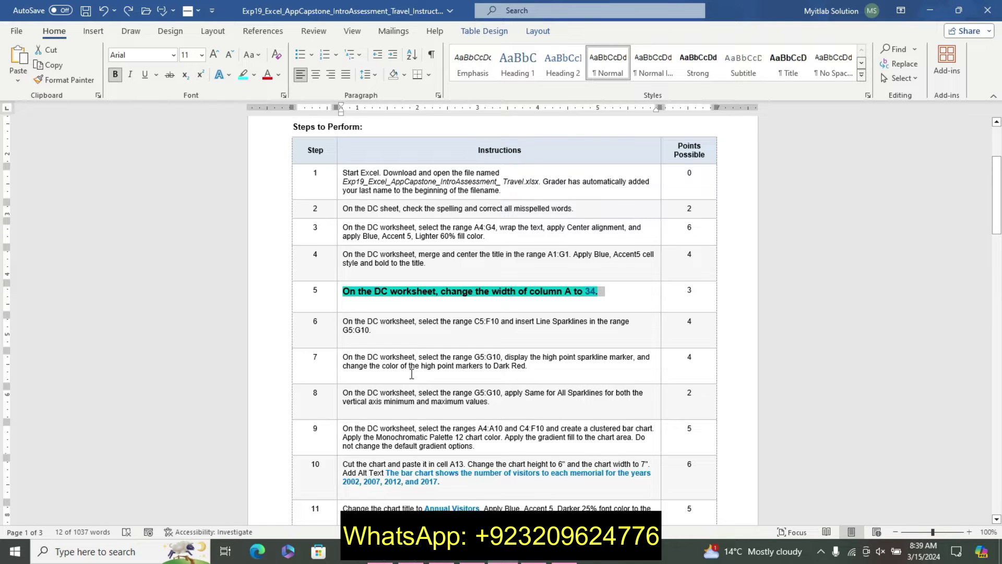
Drag column A of the DC sheet wider so the memorial names fit.
{"action": "left_click", "coordinate": [528, 561]}
{"action": "left_click", "coordinate": [61, 135]}
{"action": "mouse_move", "coordinate": [107, 136]}
{"action": "left_mouse_down"}
{"action": "mouse_move", "coordinate": [152, 155]}
{"action": "mouse_move", "coordinate": [168, 150]}
{"action": "left_mouse_up"}
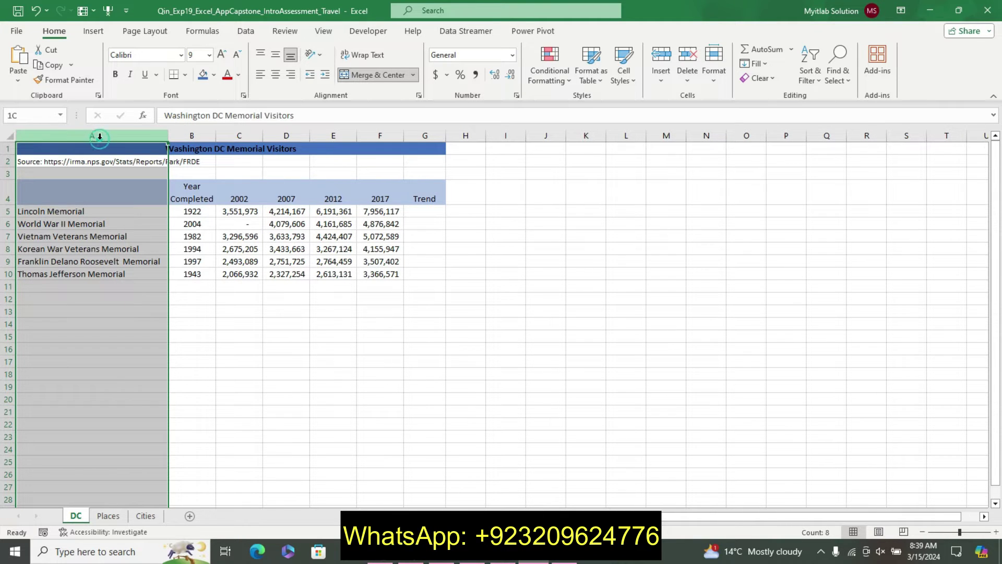
Set column A's width to exactly 34.
{"action": "right_click", "coordinate": [100, 136]}
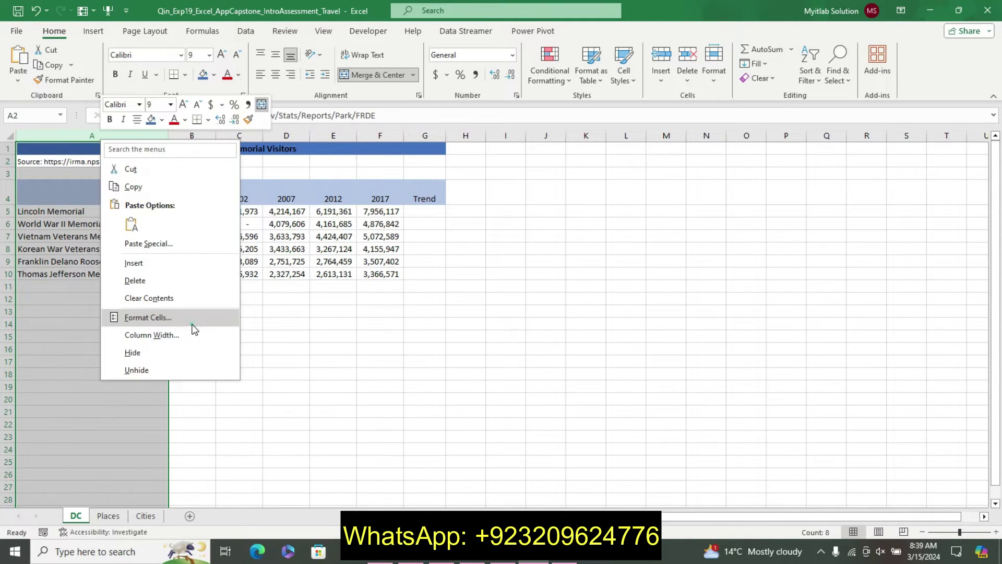
{"action": "left_click", "coordinate": [194, 334]}
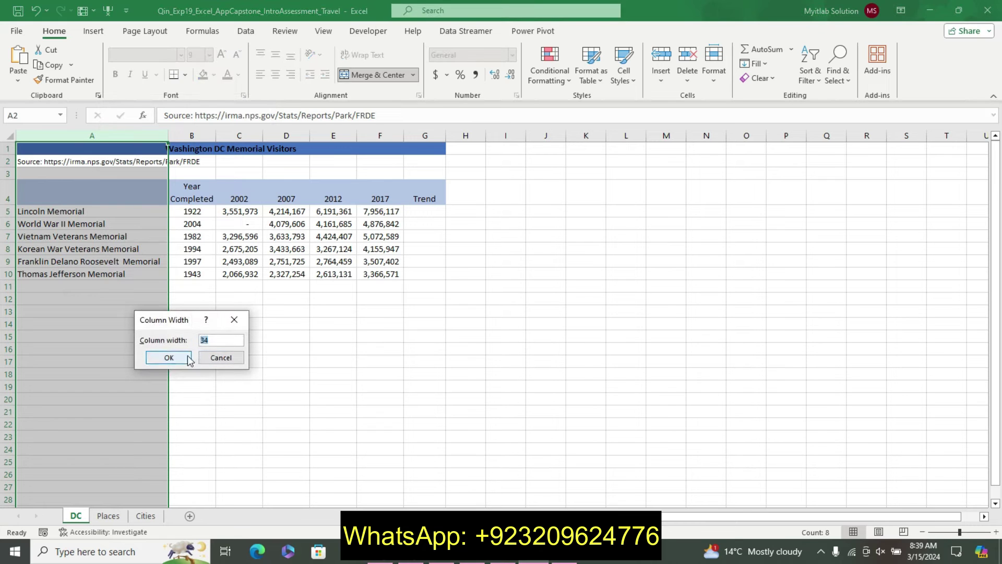
{"action": "left_click", "coordinate": [169, 357]}
Undo step 5's emphasis in the Word instructions.
{"action": "left_click", "coordinate": [502, 550]}
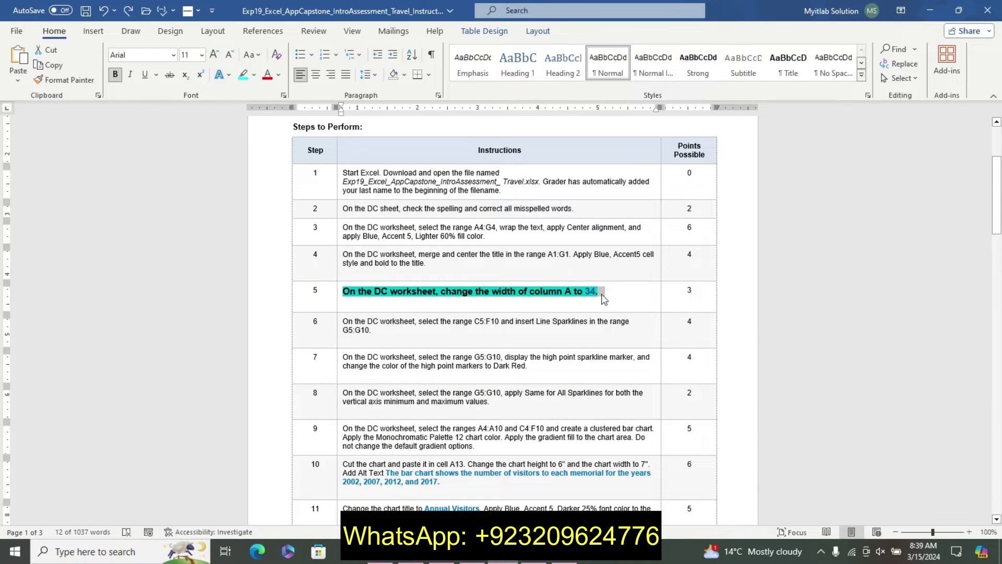
{"action": "left_click", "coordinate": [532, 550]}
{"action": "left_click", "coordinate": [503, 550]}
{"action": "key", "text": "ctrl+z"}
{"action": "key", "text": "ctrl+z"}
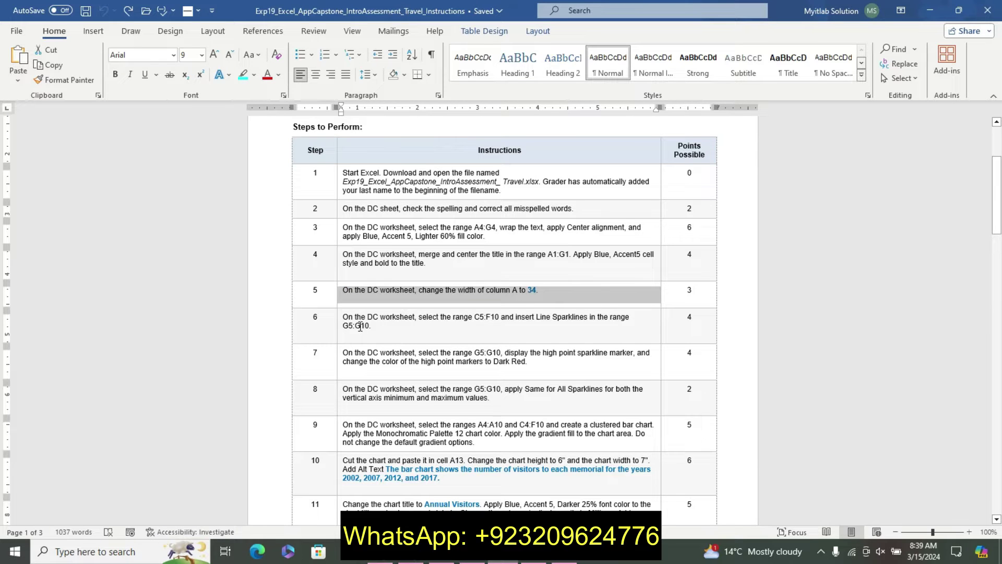
Make the step 6 sparkline instruction bold with cyan highlight.
{"action": "left_click_drag", "start_coordinate": [345, 319], "coordinate": [374, 325]}
{"action": "left_click", "coordinate": [468, 285]}
{"action": "left_click", "coordinate": [468, 286]}
{"action": "left_click", "coordinate": [400, 304]}
{"action": "left_click", "coordinate": [435, 304]}
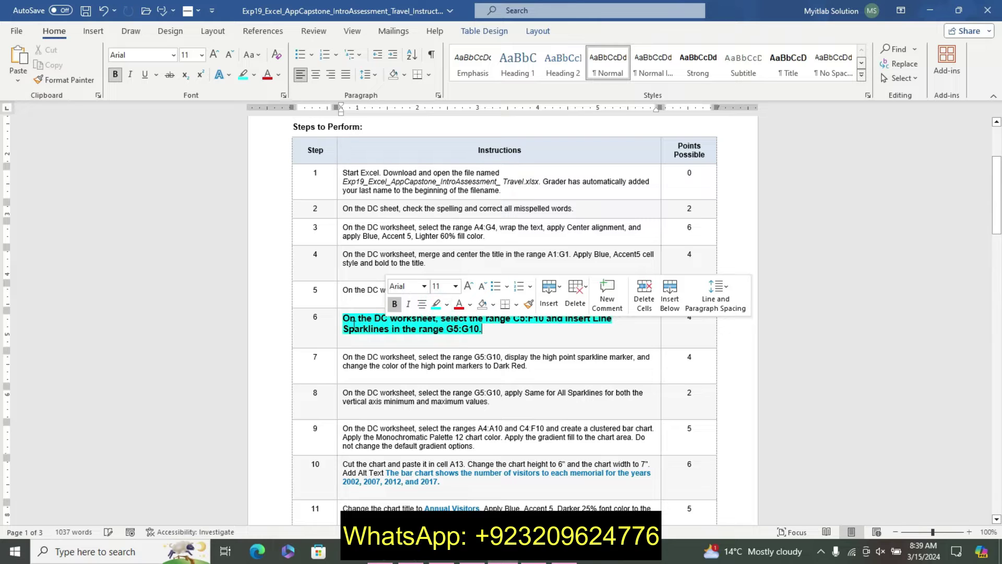
{"action": "left_click_drag", "start_coordinate": [343, 317], "coordinate": [533, 338]}
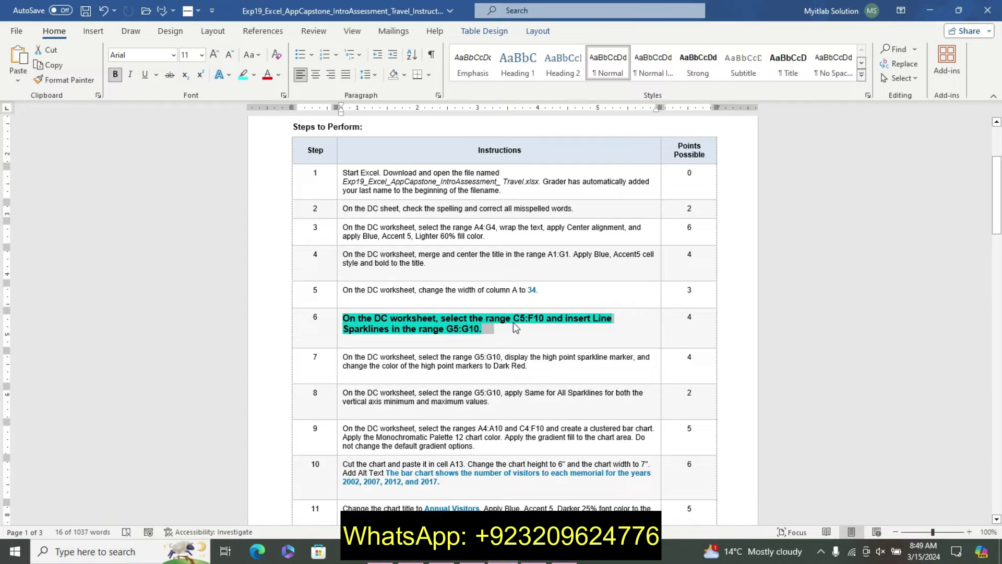
Select the C5:F10 range reference within step 6.
{"action": "left_click", "coordinate": [514, 321]}
{"action": "left_click_drag", "start_coordinate": [537, 325], "coordinate": [542, 325]}
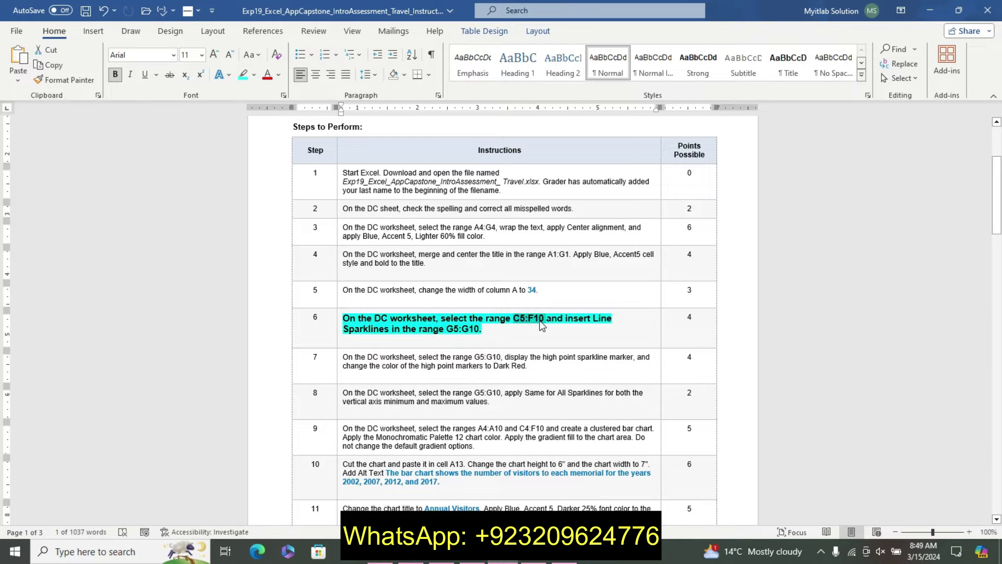
{"action": "key", "text": "alt+Tab"}
Select the range C5:F10 on the DC sheet through the Name Box.
{"action": "left_click", "coordinate": [44, 115]}
{"action": "key", "text": "ctrl+v"}
{"action": "key", "text": "Return"}
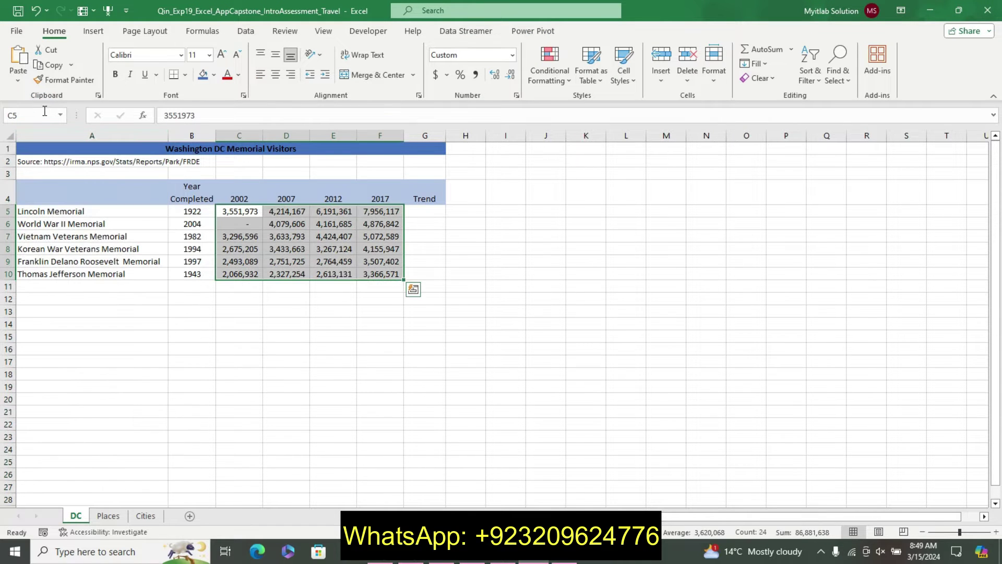
{"action": "left_click", "coordinate": [503, 551]}
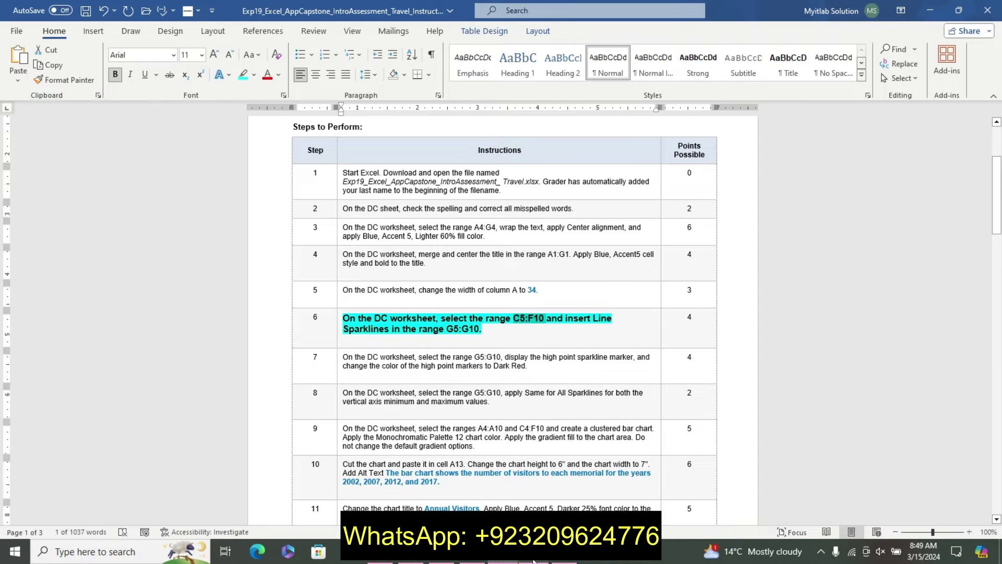
{"action": "mouse_move", "coordinate": [532, 551]}
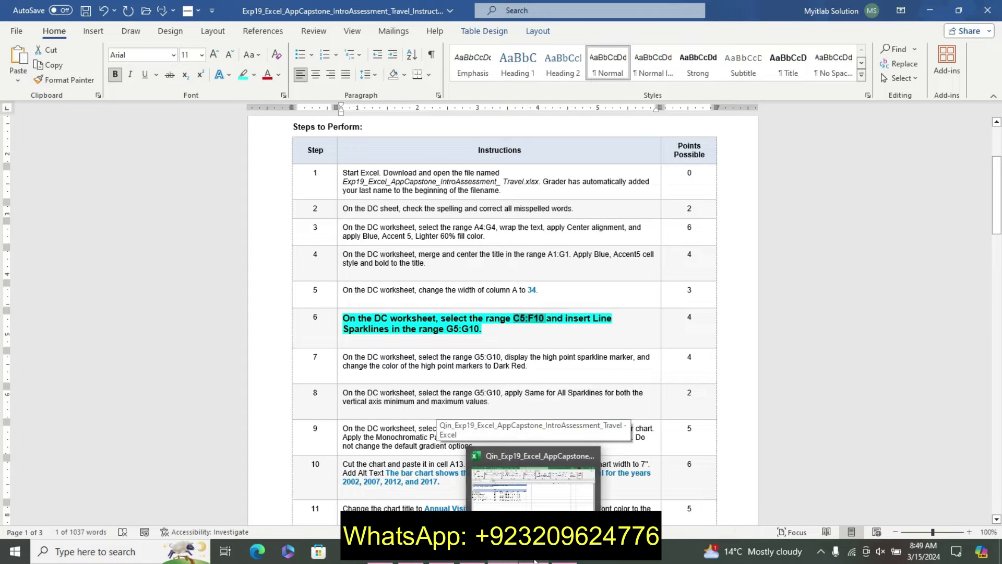
{"action": "left_click", "coordinate": [535, 560]}
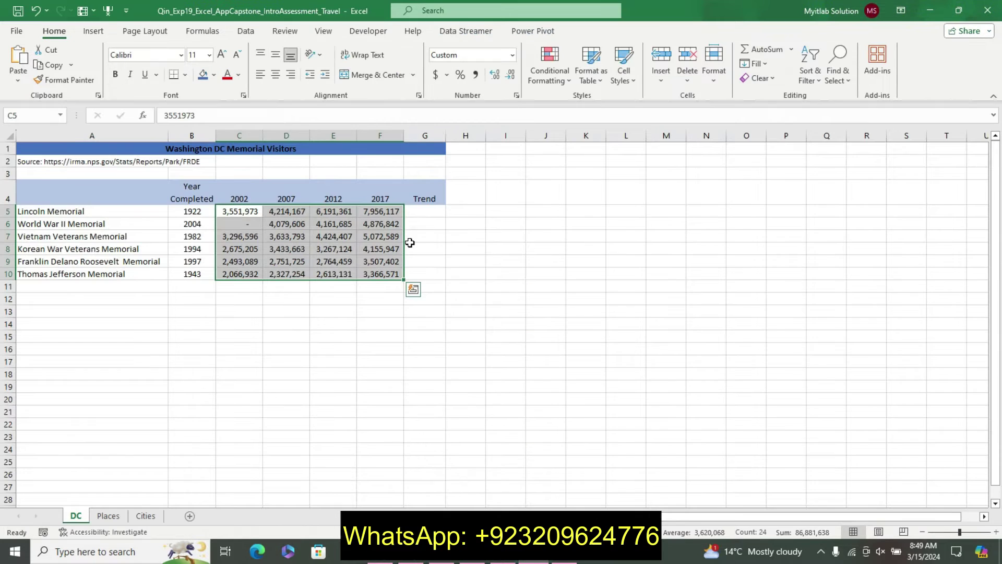
Insert line sparklines into G5:G10, then undo step 6's emphasis in Word.
{"action": "left_click", "coordinate": [91, 32]}
{"action": "left_click", "coordinate": [569, 65]}
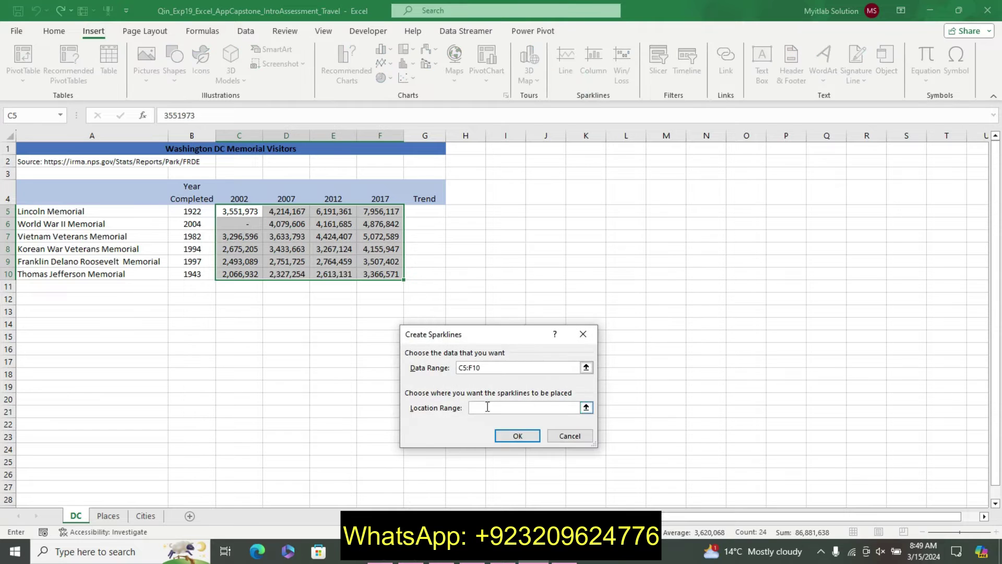
{"action": "left_click_drag", "start_coordinate": [441, 211], "coordinate": [440, 273]}
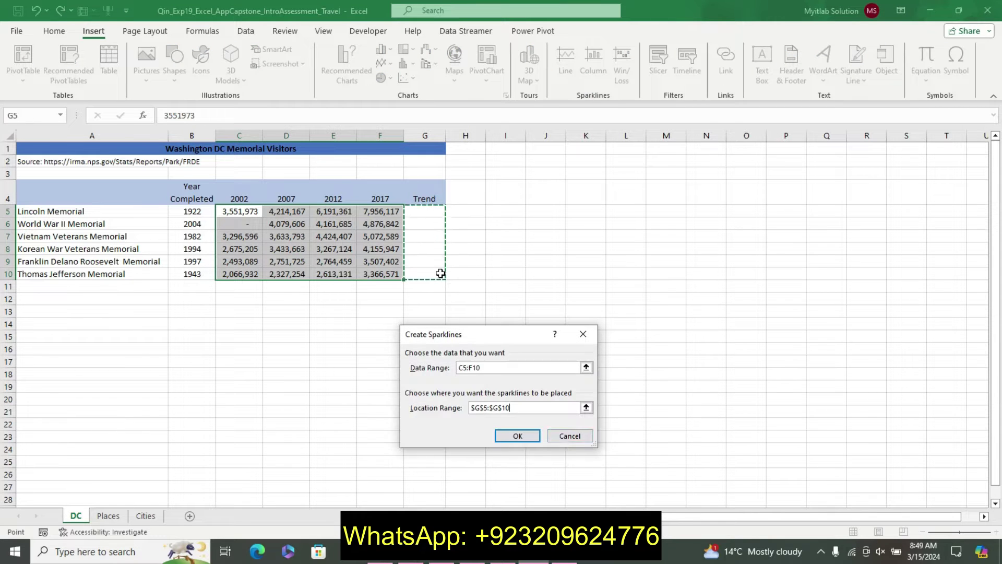
{"action": "left_click", "coordinate": [518, 437]}
{"action": "key", "text": "alt+Tab"}
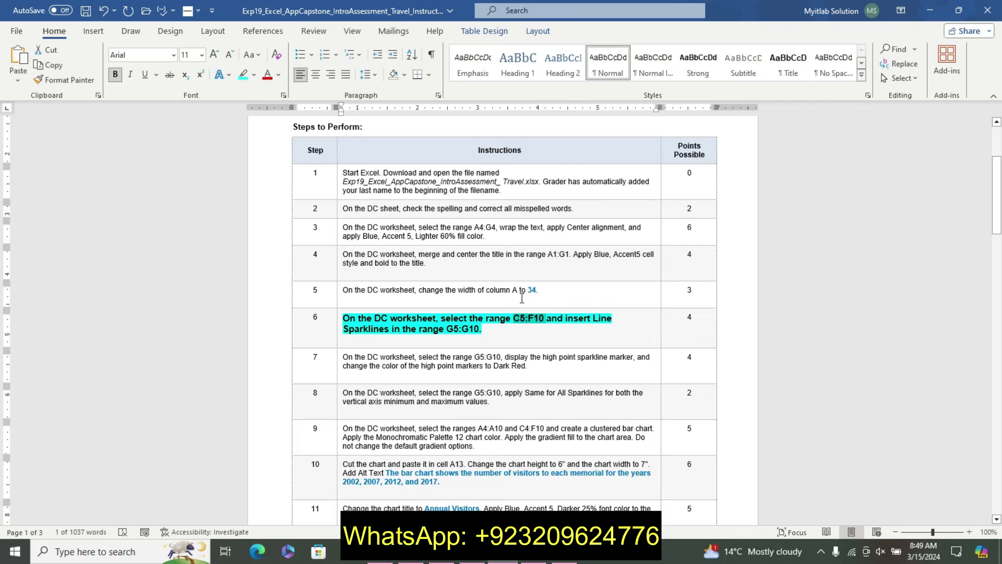
{"action": "key", "text": "ctrl+z"}
{"action": "key", "text": "ctrl+z"}
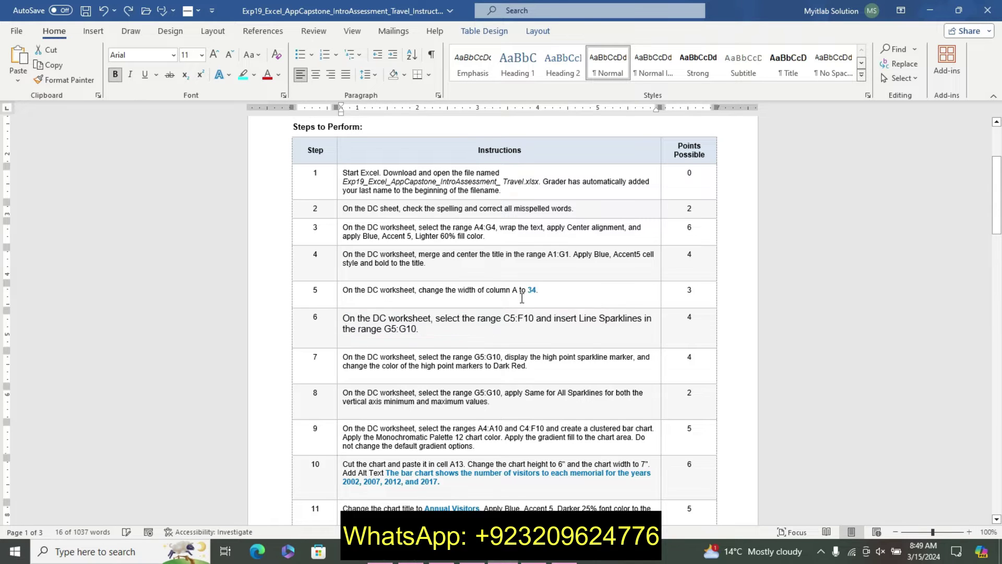
Make the step 7 instruction in Word bold with cyan highlight.
{"action": "triple_click", "coordinate": [344, 361]}
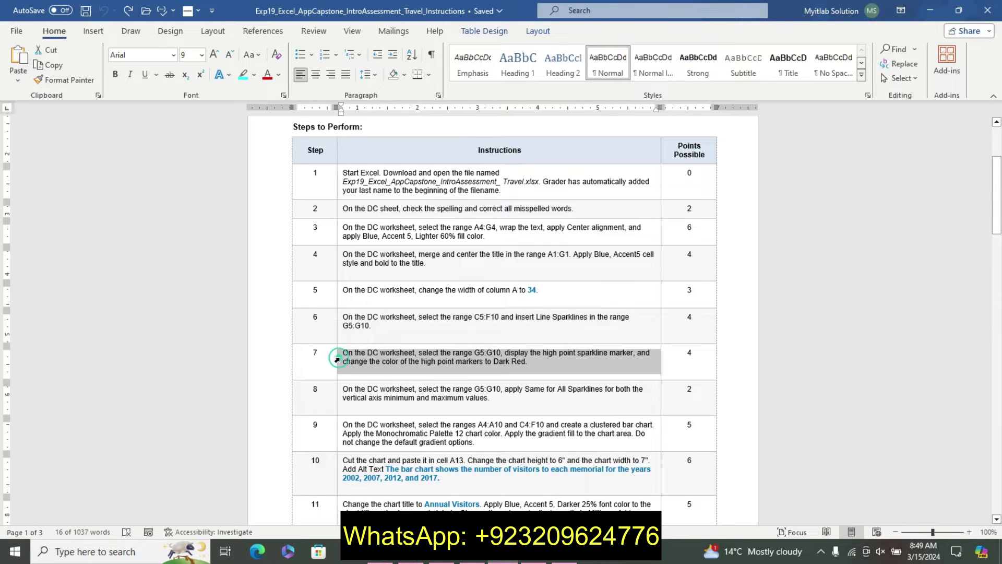
{"action": "double_click", "coordinate": [422, 316]}
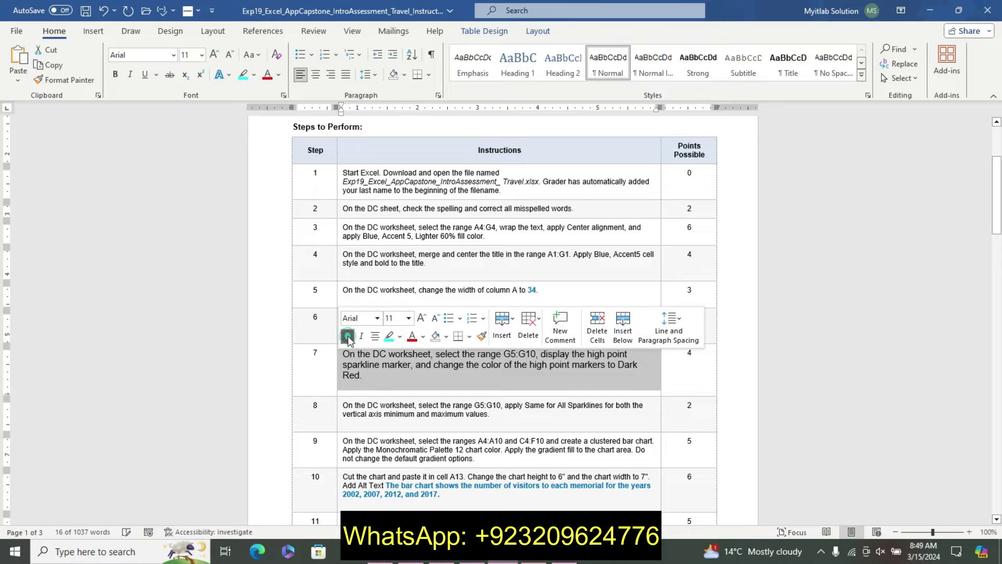
{"action": "left_click", "coordinate": [348, 336]}
{"action": "left_click", "coordinate": [389, 336]}
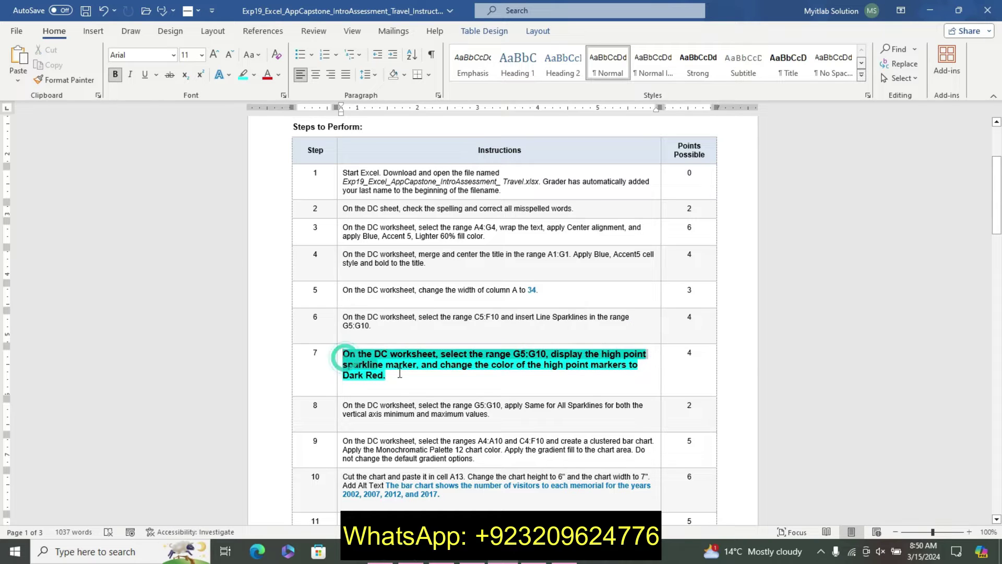
{"action": "left_click_drag", "start_coordinate": [997, 220], "coordinate": [996, 230]}
{"action": "left_click_drag", "start_coordinate": [3, 233], "coordinate": [415, 337]}
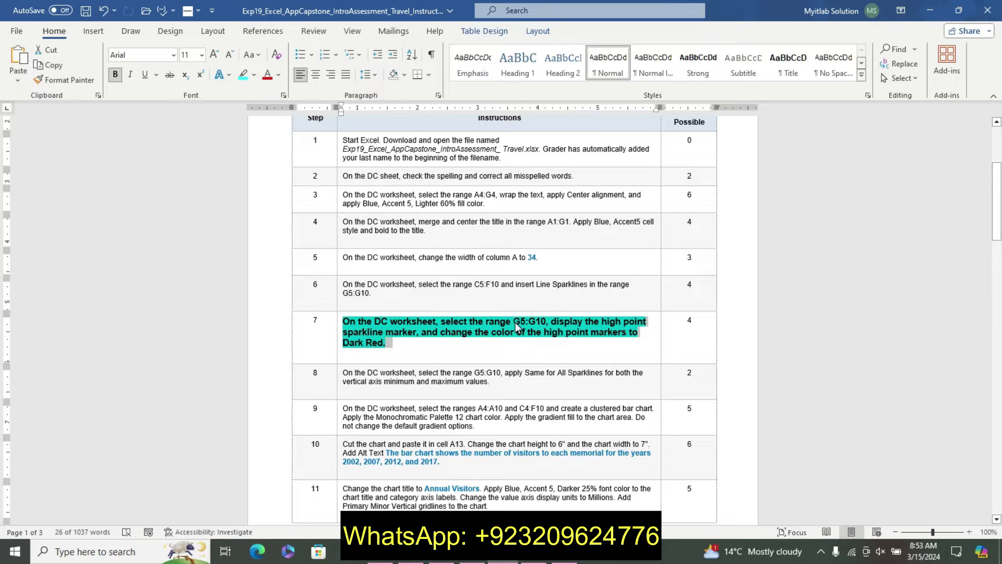
{"action": "left_click_drag", "start_coordinate": [513, 322], "coordinate": [546, 321]}
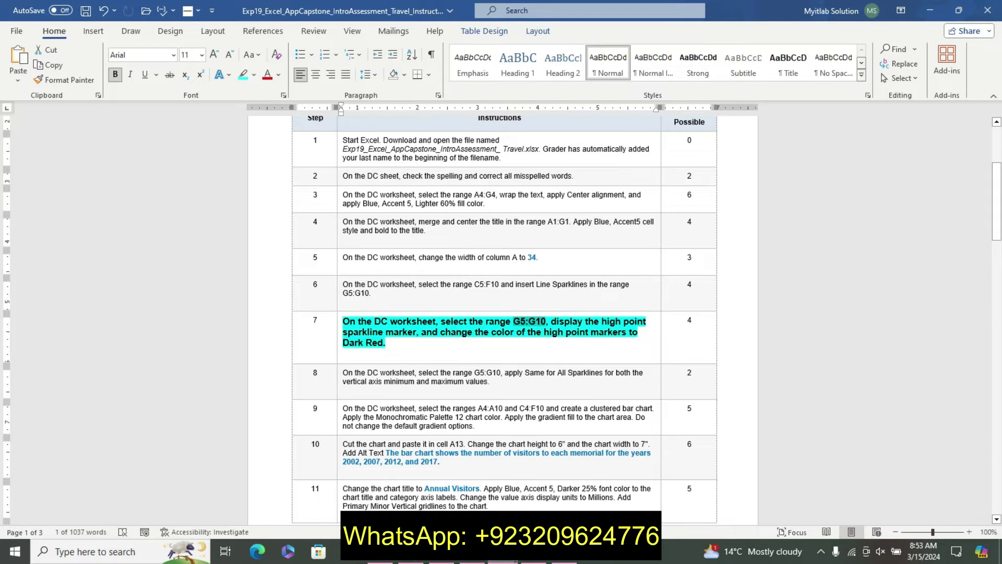
Turn on High Point markers for the G5:G10 sparklines.
{"action": "left_click", "coordinate": [535, 560]}
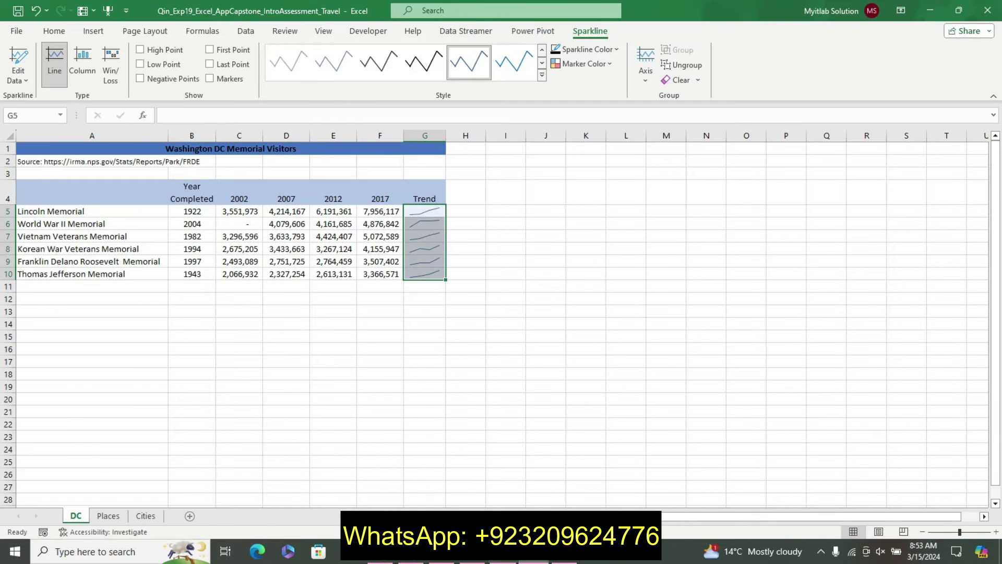
{"action": "left_click", "coordinate": [504, 560]}
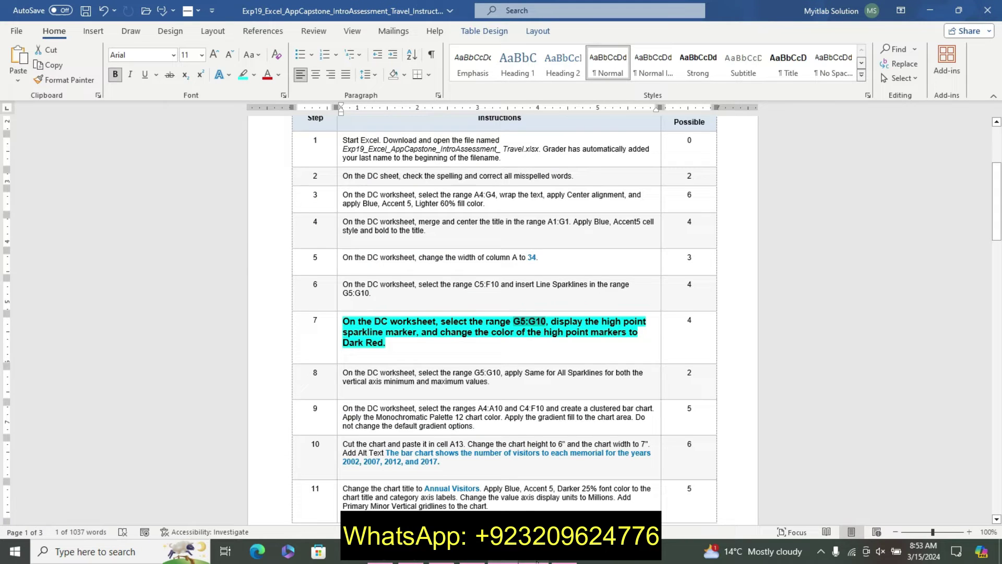
{"action": "left_click", "coordinate": [536, 561]}
{"action": "left_click", "coordinate": [160, 51]}
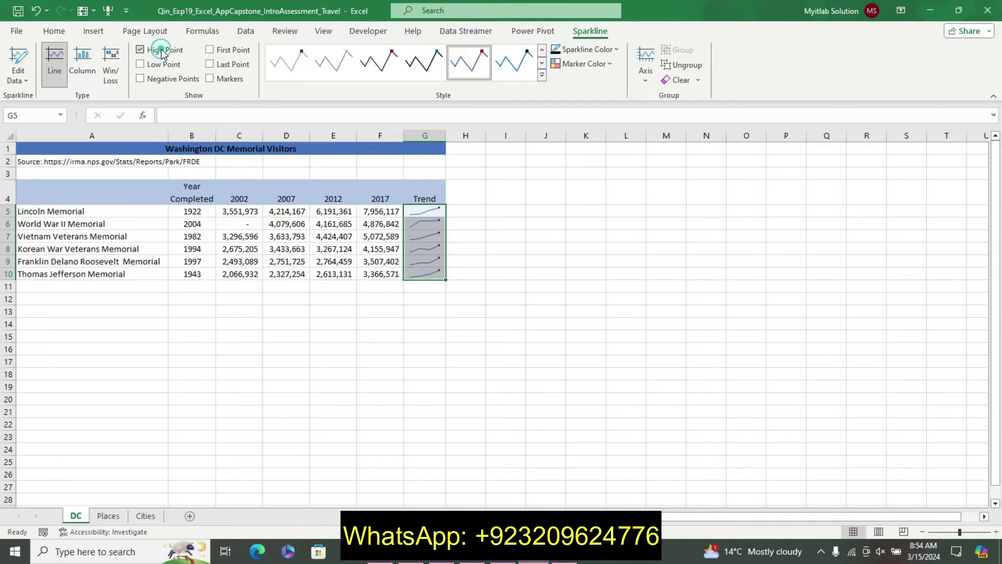
{"action": "left_click", "coordinate": [503, 561]}
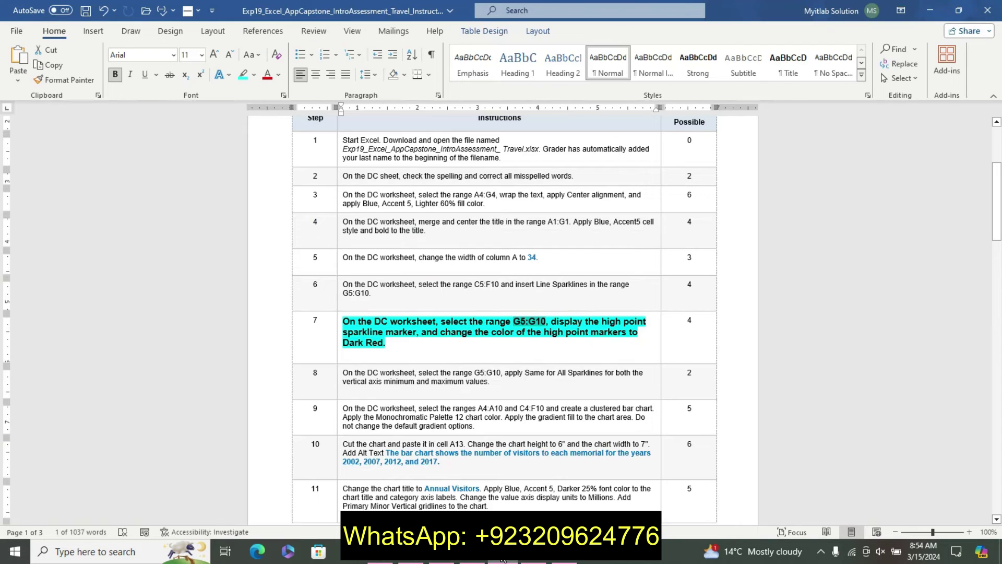
{"action": "mouse_move", "coordinate": [503, 561]}
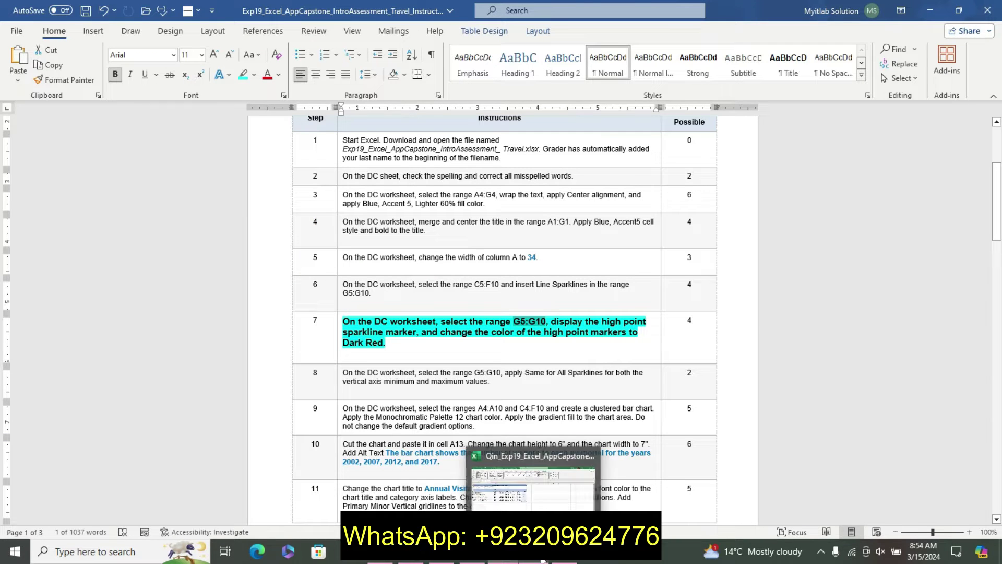
Colour the sparkline high point markers Dark Red.
{"action": "left_click", "coordinate": [532, 473]}
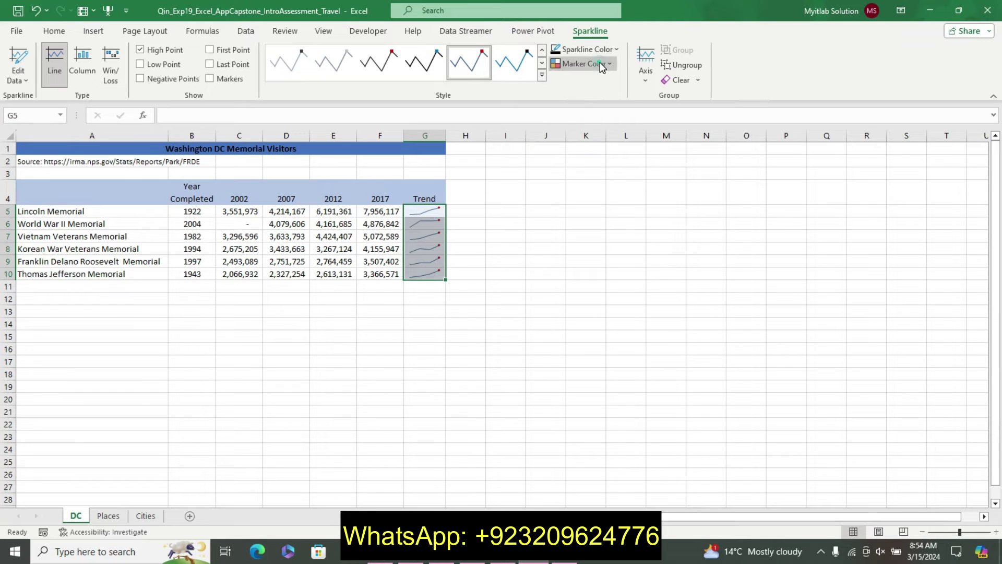
{"action": "left_click", "coordinate": [581, 63]}
{"action": "mouse_move", "coordinate": [591, 118]}
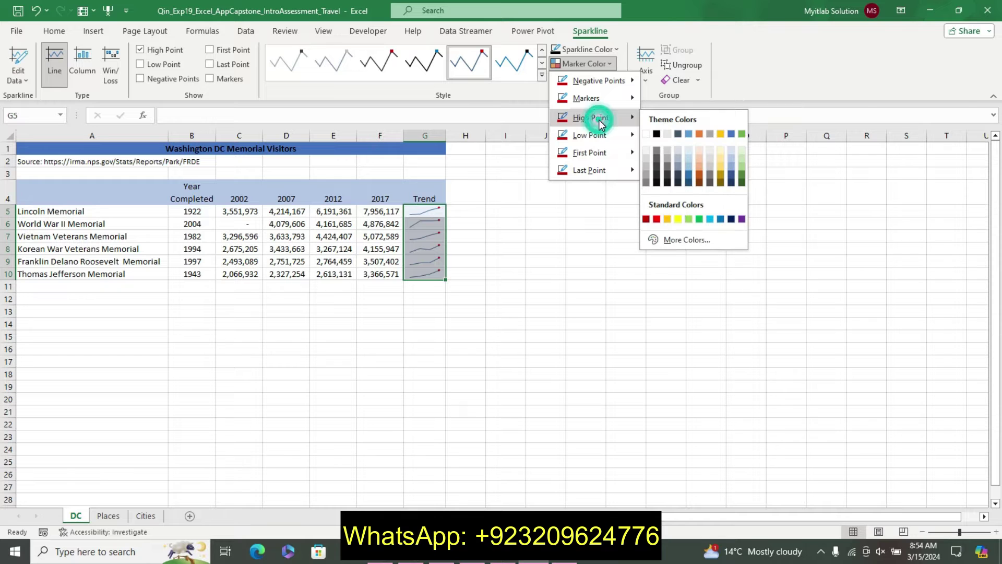
{"action": "left_click", "coordinate": [646, 219]}
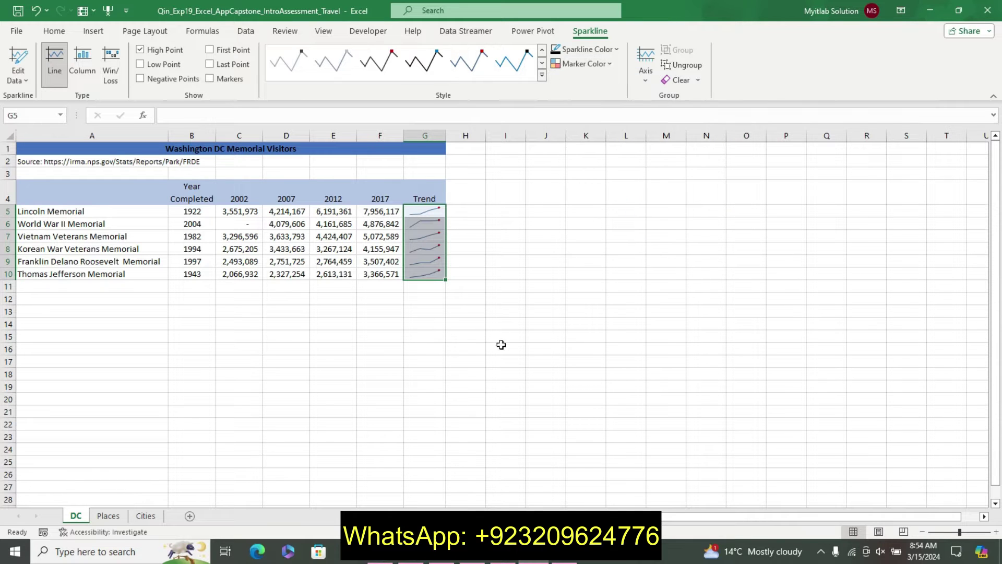
{"action": "left_click", "coordinate": [503, 551]}
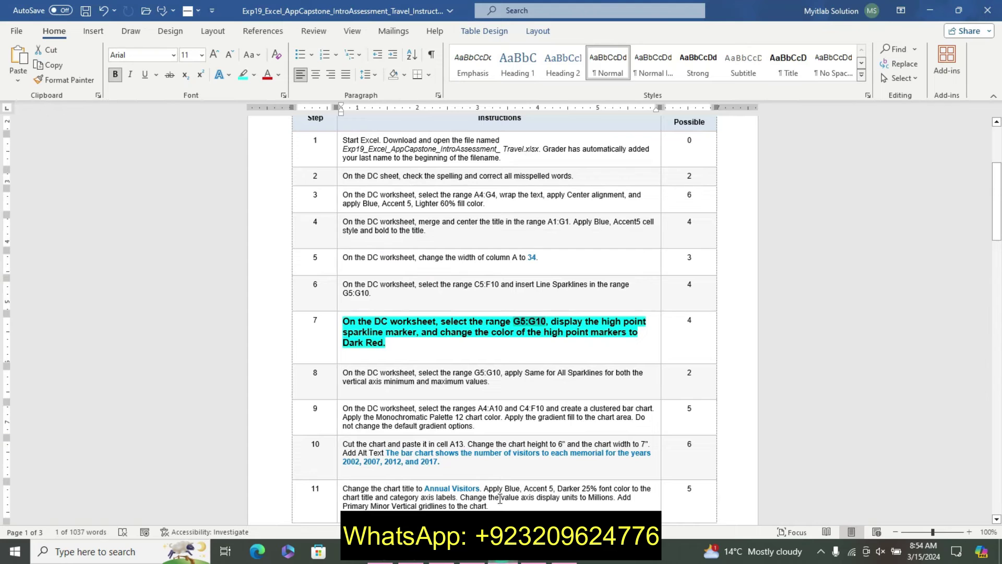
Remove the bold cyan emphasis from step 7 in Word.
{"action": "triple_click", "coordinate": [504, 349]}
{"action": "key", "text": "ctrl+z"}
{"action": "type", "text": "z"}
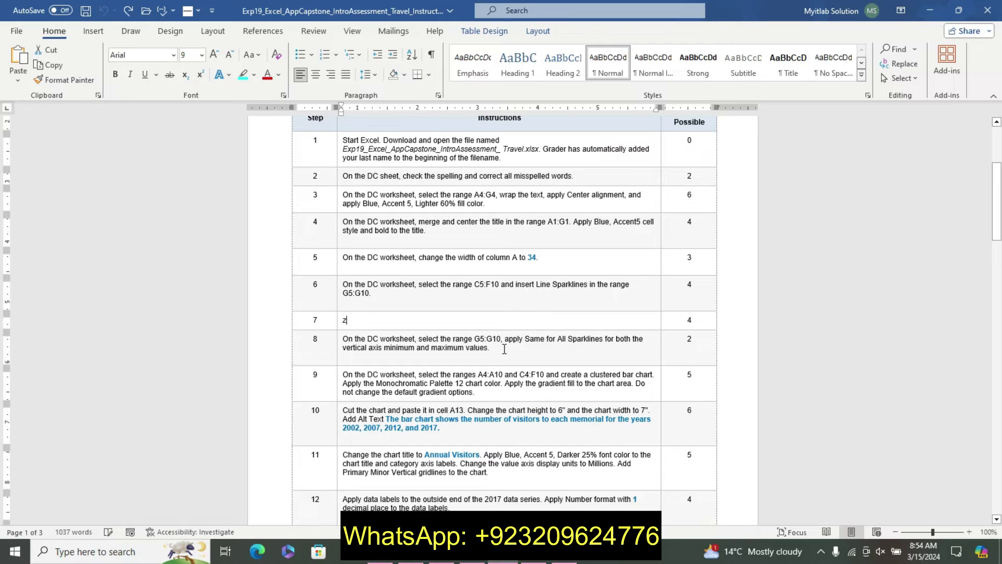
{"action": "key", "text": "ctrl+z"}
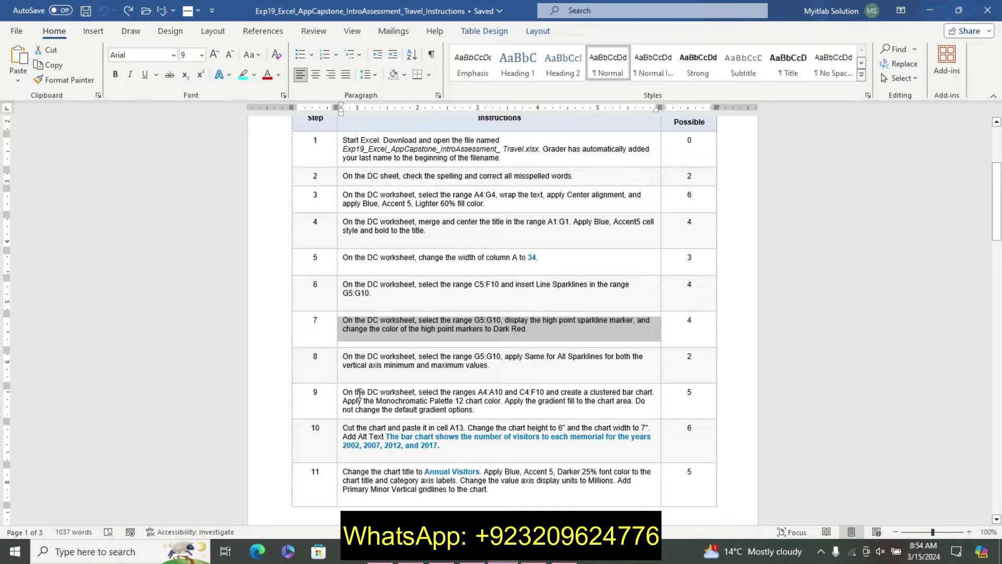
Make the step 8 instruction larger, bold and cyan-highlighted.
{"action": "left_click", "coordinate": [338, 359]}
{"action": "left_click", "coordinate": [422, 317]}
{"action": "left_click", "coordinate": [422, 318]}
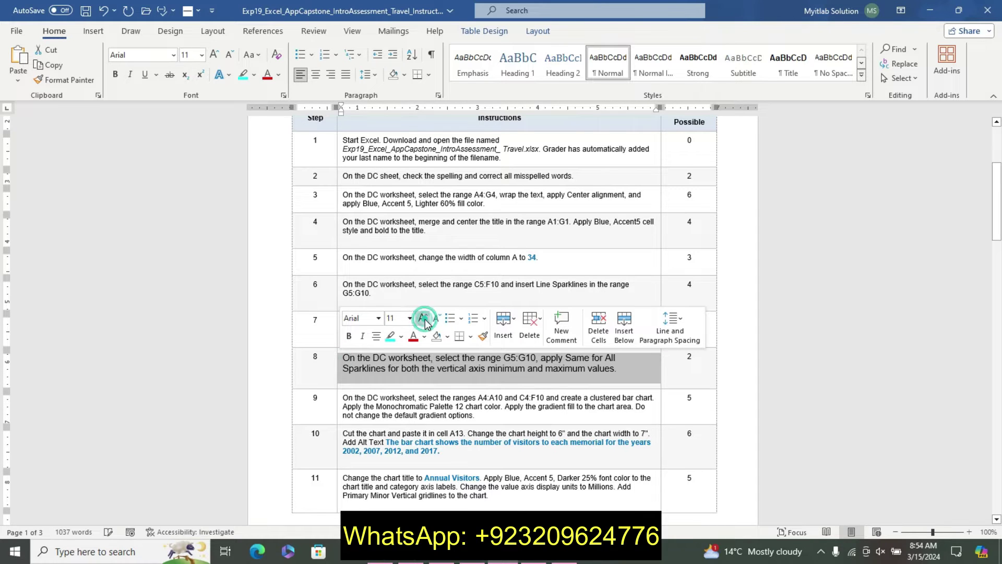
{"action": "left_click", "coordinate": [348, 336]}
{"action": "left_click", "coordinate": [390, 336]}
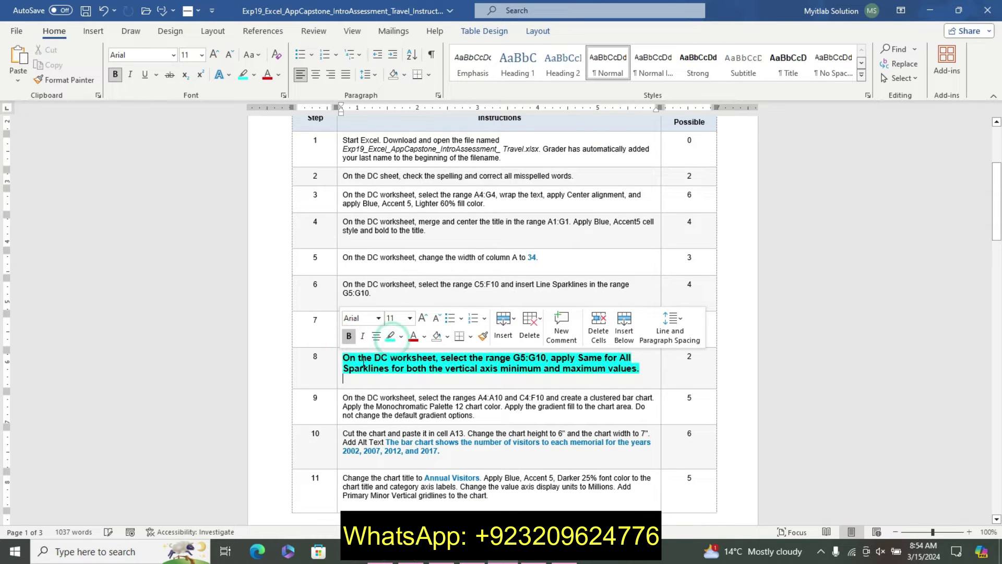
{"action": "left_click_drag", "start_coordinate": [351, 359], "coordinate": [609, 382]}
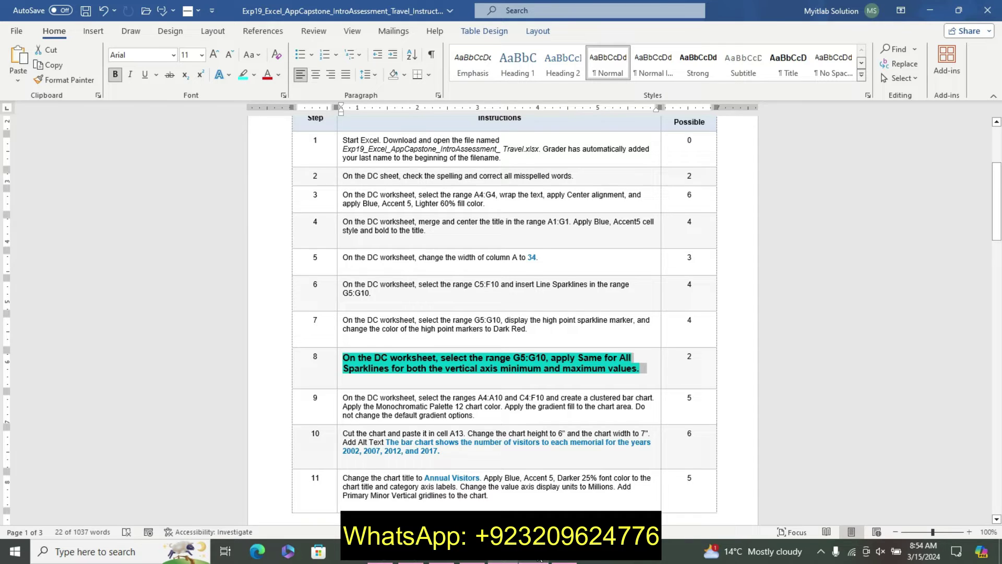
Set the sparklines' vertical axis minimum and maximum to Same for All Sparklines.
{"action": "left_click", "coordinate": [540, 560]}
{"action": "left_click", "coordinate": [646, 65]}
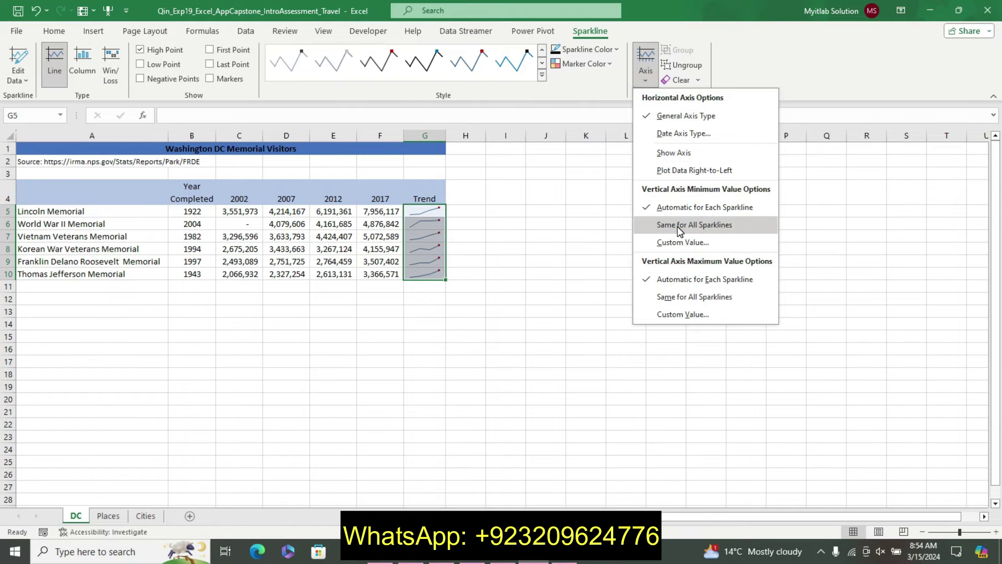
{"action": "left_click", "coordinate": [678, 225]}
{"action": "left_click", "coordinate": [645, 65]}
{"action": "left_click", "coordinate": [697, 297]}
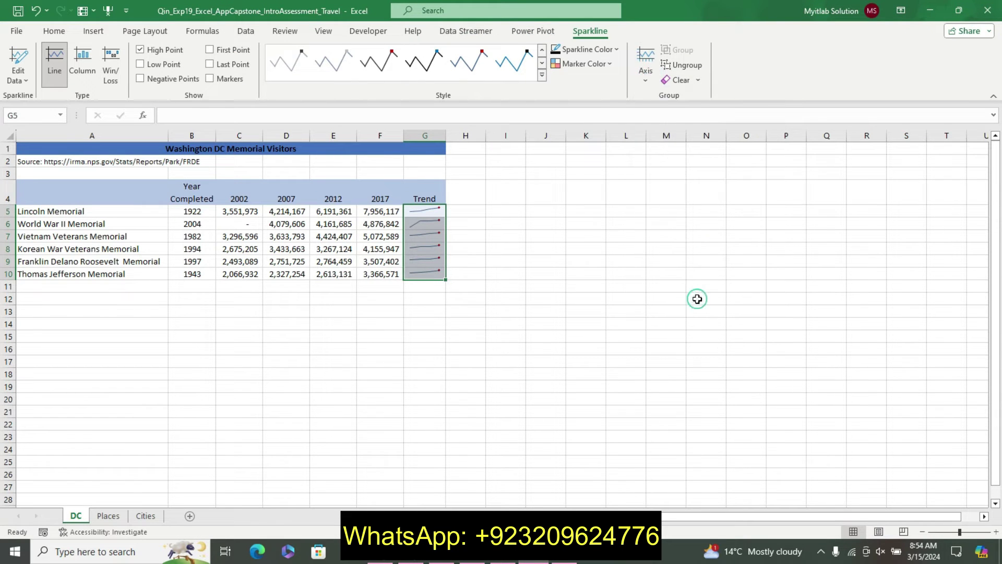
Strip the highlight, bold and larger size from step 8 in Word.
{"action": "left_click", "coordinate": [508, 560]}
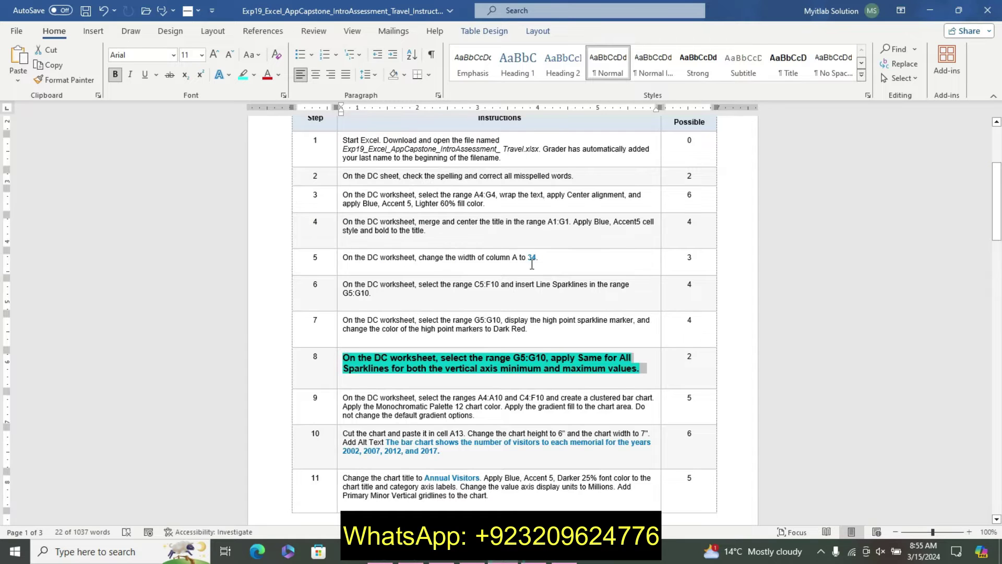
{"action": "key", "text": "ctrl+z"}
{"action": "key", "text": "ctrl+z"}
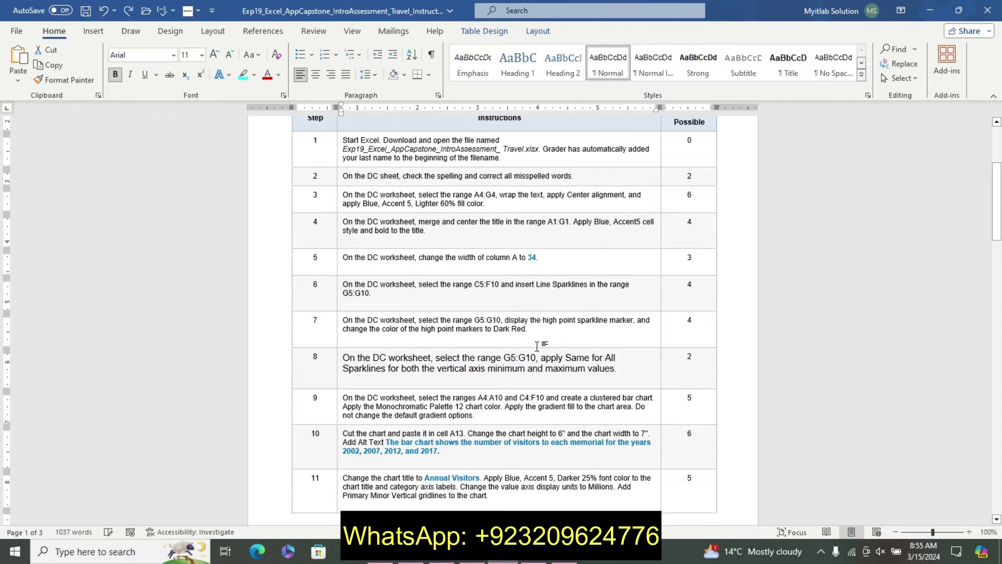
{"action": "key", "text": "ctrl+z"}
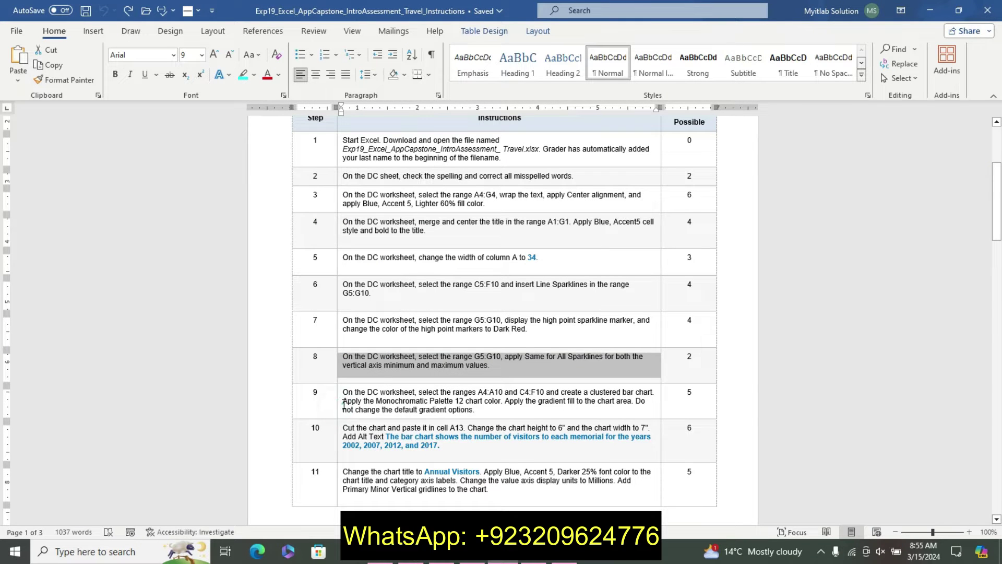
Make the step 9 instruction in Word larger, bold and cyan-highlighted.
{"action": "triple_click", "coordinate": [337, 403]}
{"action": "left_click", "coordinate": [423, 362]}
{"action": "left_click", "coordinate": [423, 362]}
{"action": "left_click", "coordinate": [361, 380]}
{"action": "left_click", "coordinate": [349, 380]}
{"action": "left_click", "coordinate": [361, 380]}
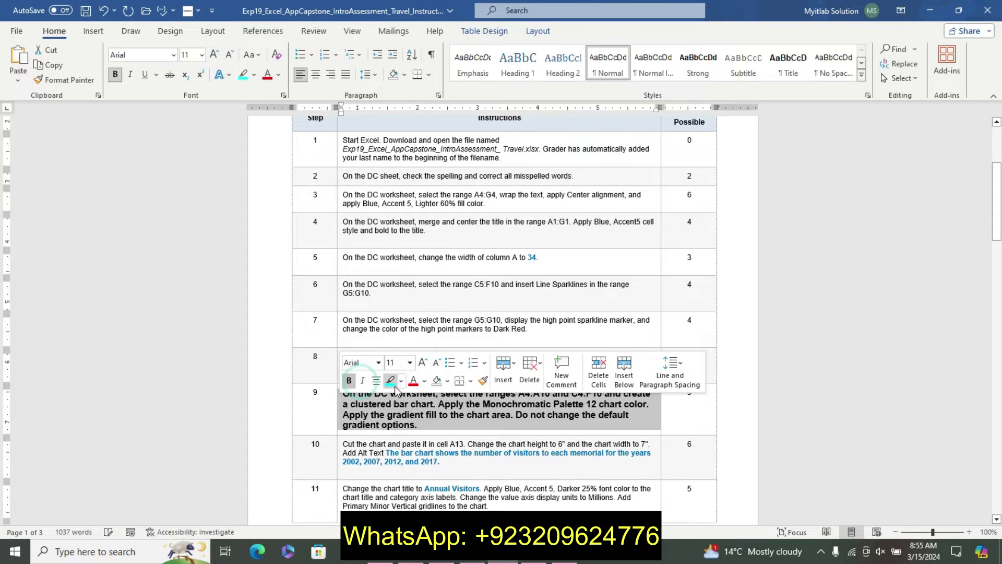
{"action": "left_click", "coordinate": [390, 380]}
{"action": "left_click", "coordinate": [340, 389]}
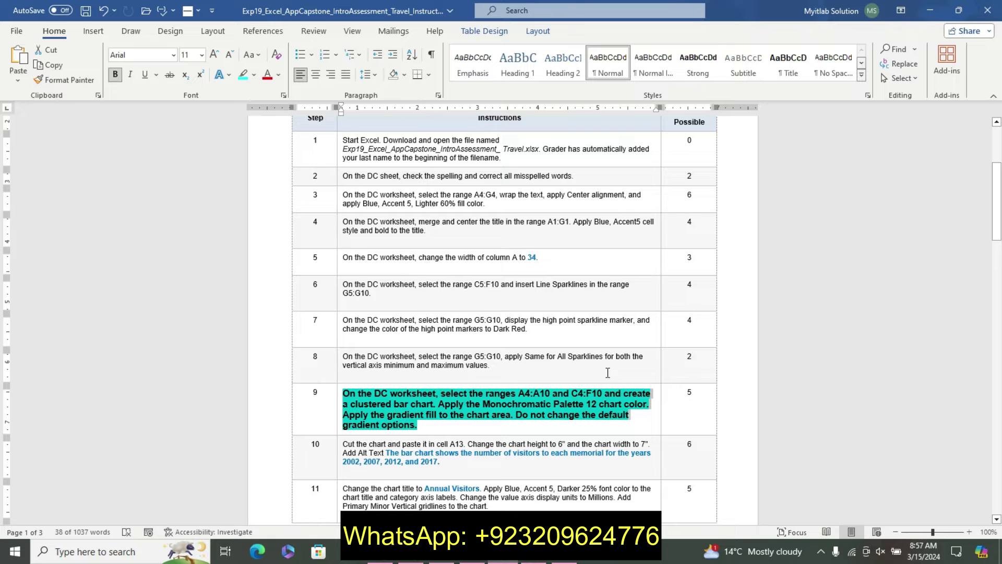
{"action": "key", "text": "alt+Tab"}
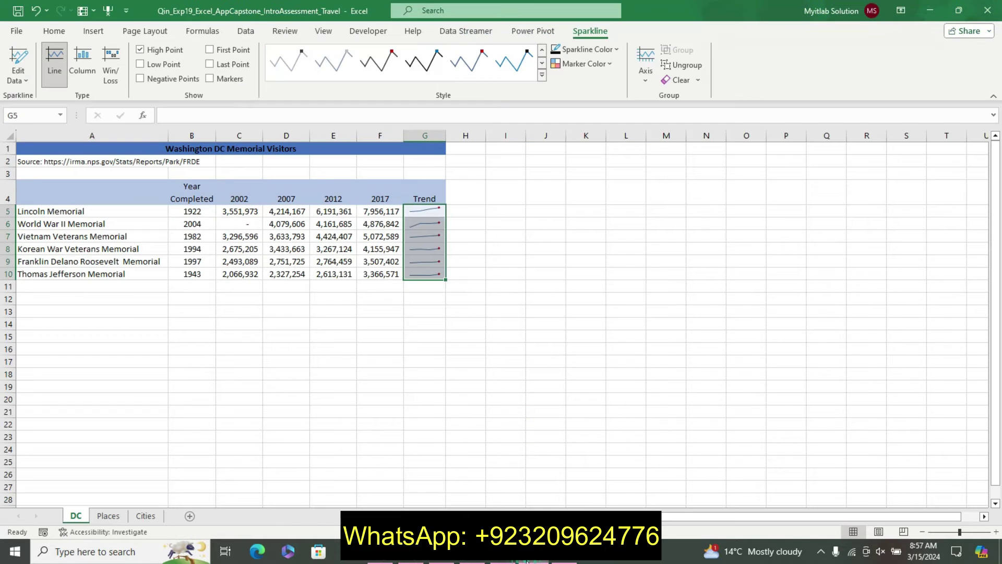
{"action": "key", "text": "alt+Tab"}
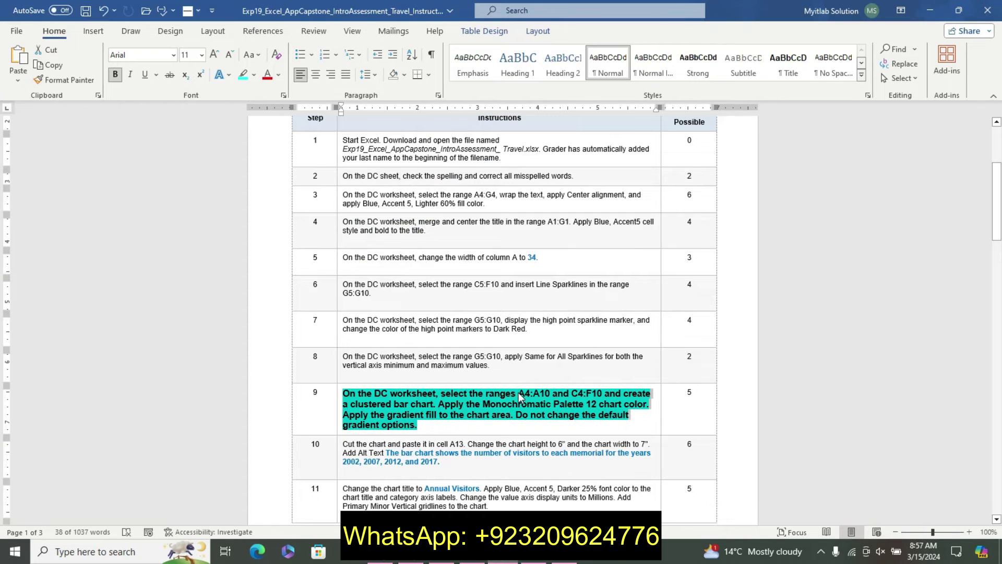
Select the memorial names in A4:A10 using the Name Box.
{"action": "left_click_drag", "start_coordinate": [518, 396], "coordinate": [552, 395]}
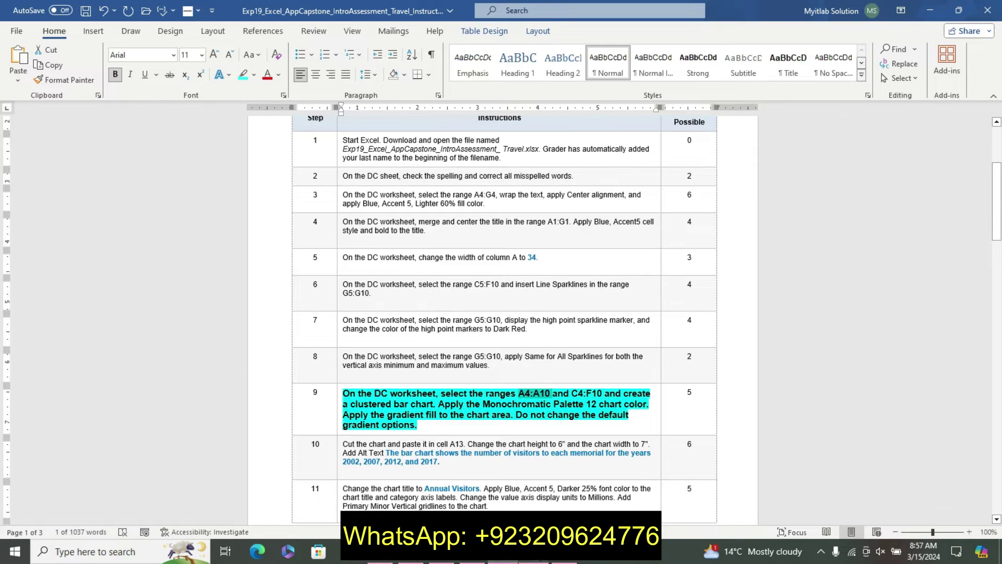
{"action": "key", "text": "alt+Tab"}
{"action": "left_click", "coordinate": [32, 115]}
{"action": "type", "text": "A4:A10"}
{"action": "key", "text": "Return"}
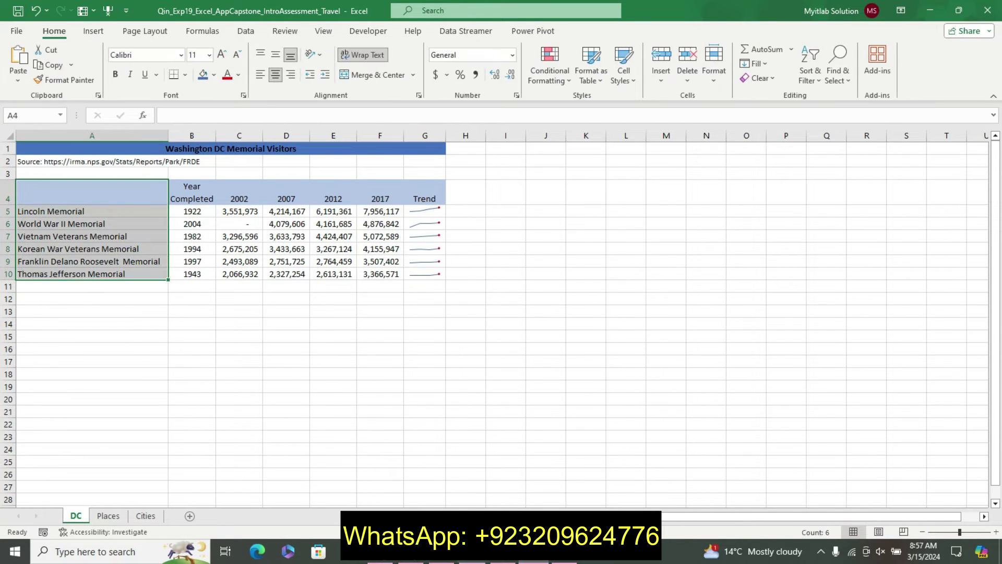
Select A4:A10 and C4:F10 together by entering 'A4:A10,C4:F10' in the Name Box.
{"action": "left_click", "coordinate": [494, 559]}
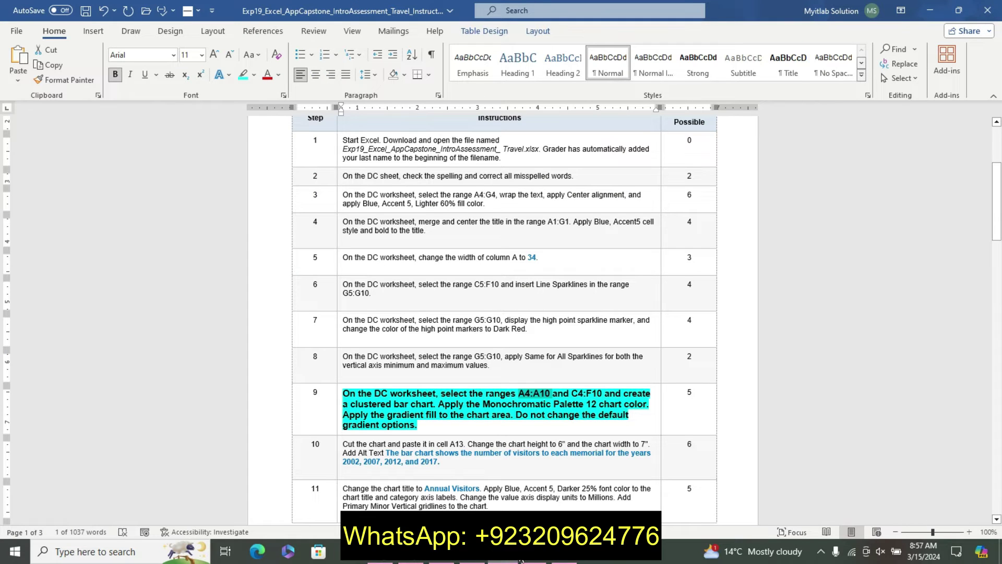
{"action": "left_click_drag", "start_coordinate": [572, 394], "coordinate": [602, 395]}
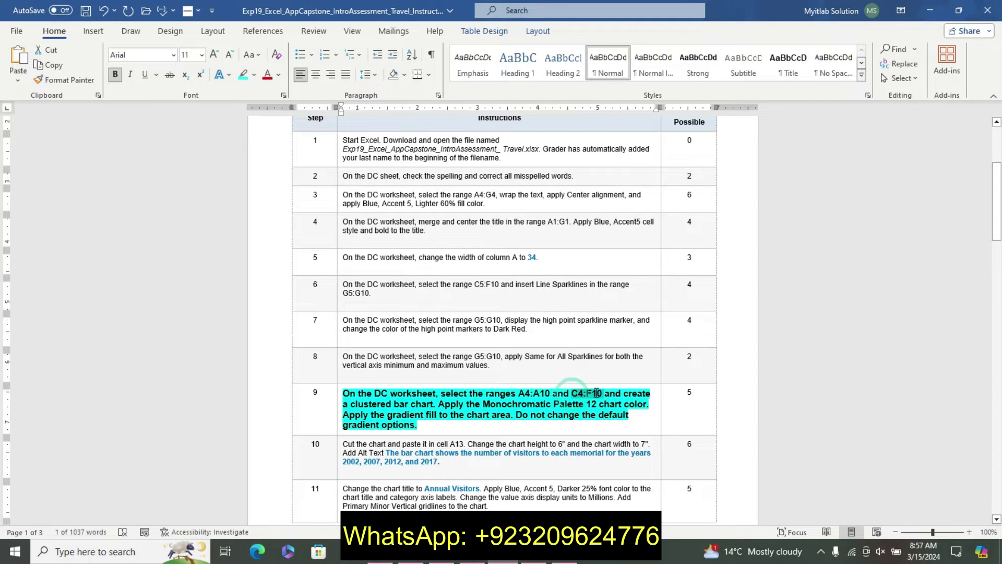
{"action": "key", "text": "alt+Tab"}
{"action": "left_click", "coordinate": [43, 115]}
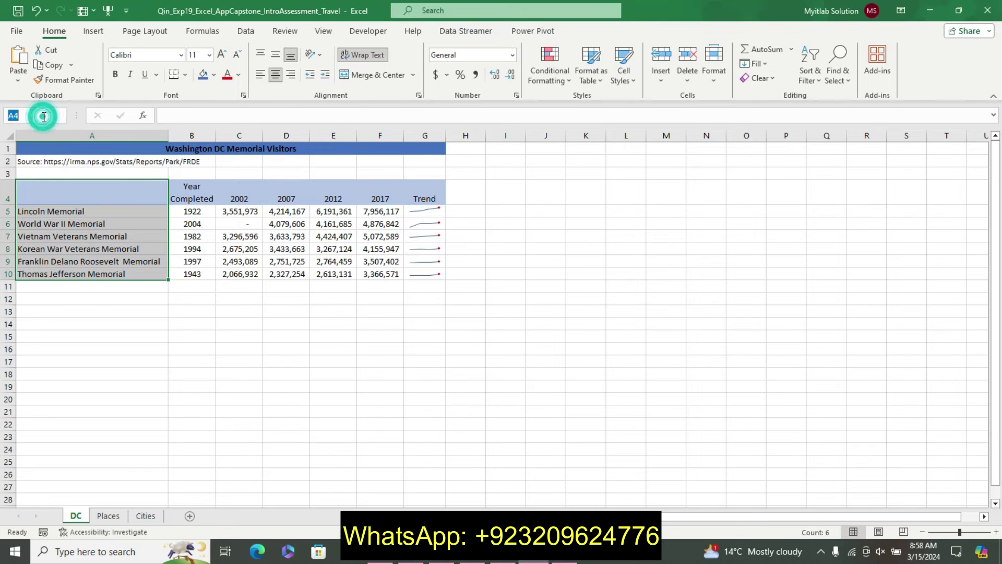
{"action": "type", "text": "A4:A10,C4:F10"}
{"action": "key", "text": "Return"}
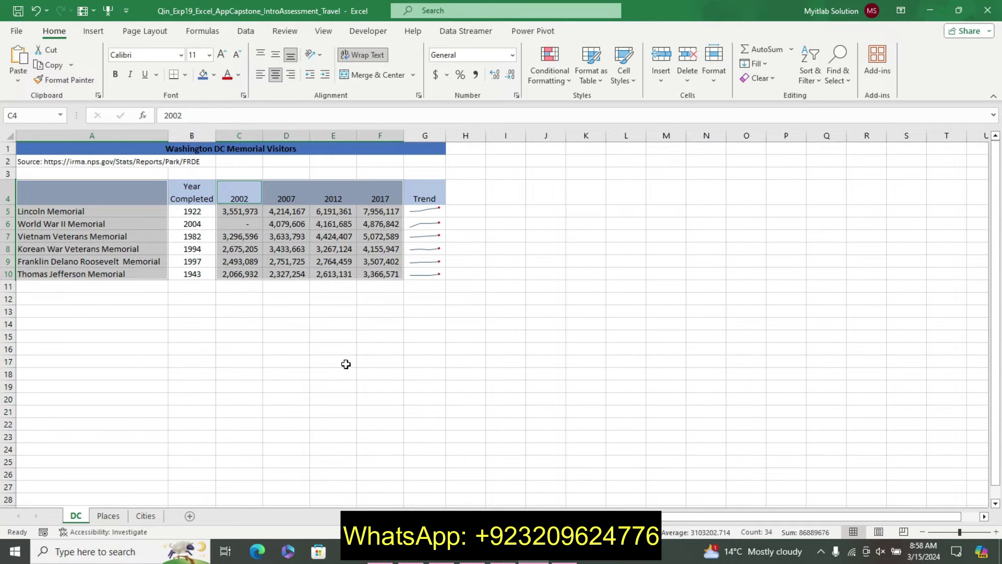
{"action": "left_click", "coordinate": [502, 561]}
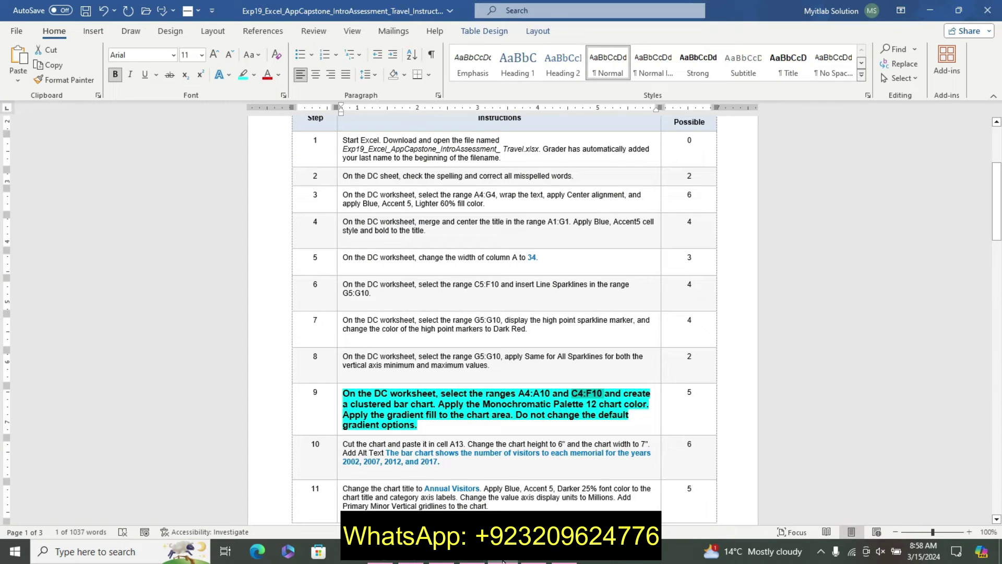
{"action": "left_click", "coordinate": [532, 561]}
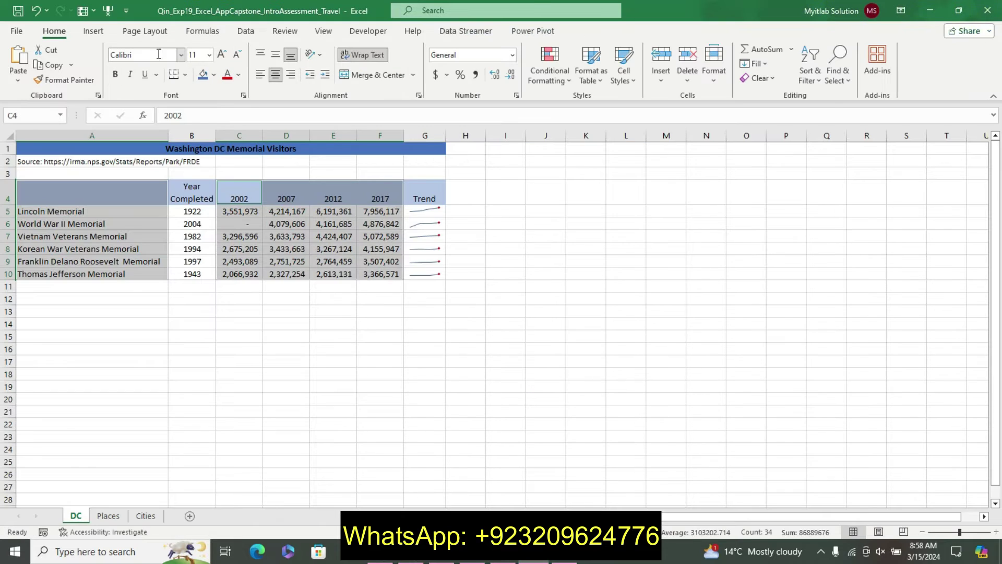
Insert a Clustered Bar chart from the selected memorial visitor data via Recommended Charts.
{"action": "left_click", "coordinate": [93, 31]}
{"action": "left_click", "coordinate": [347, 65]}
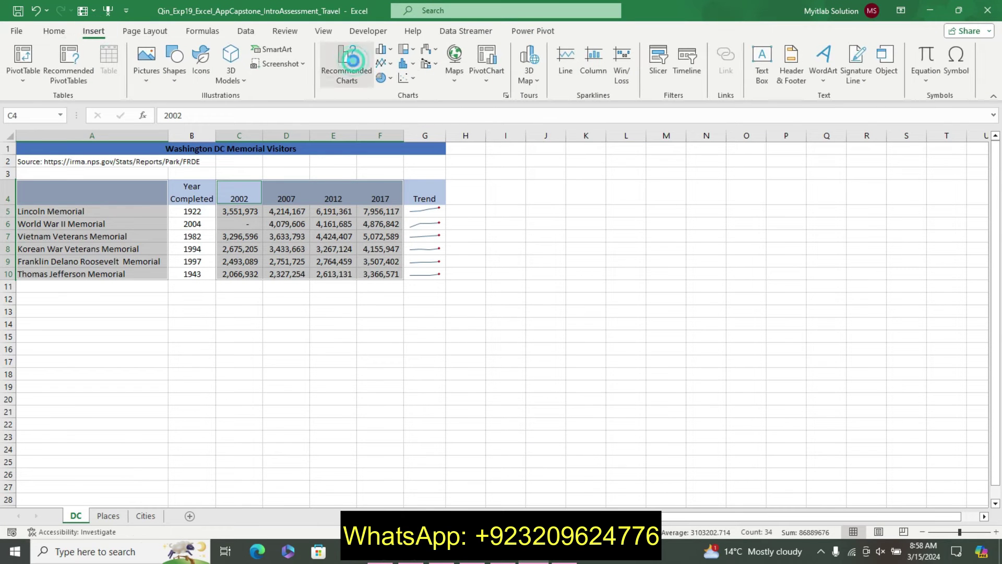
{"action": "left_click", "coordinate": [406, 111]}
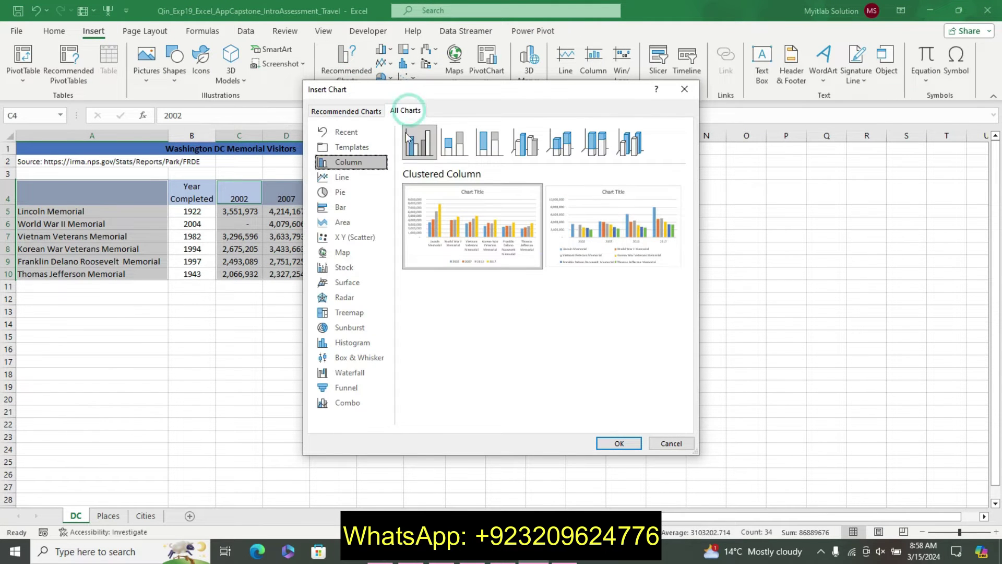
{"action": "left_click", "coordinate": [368, 209]}
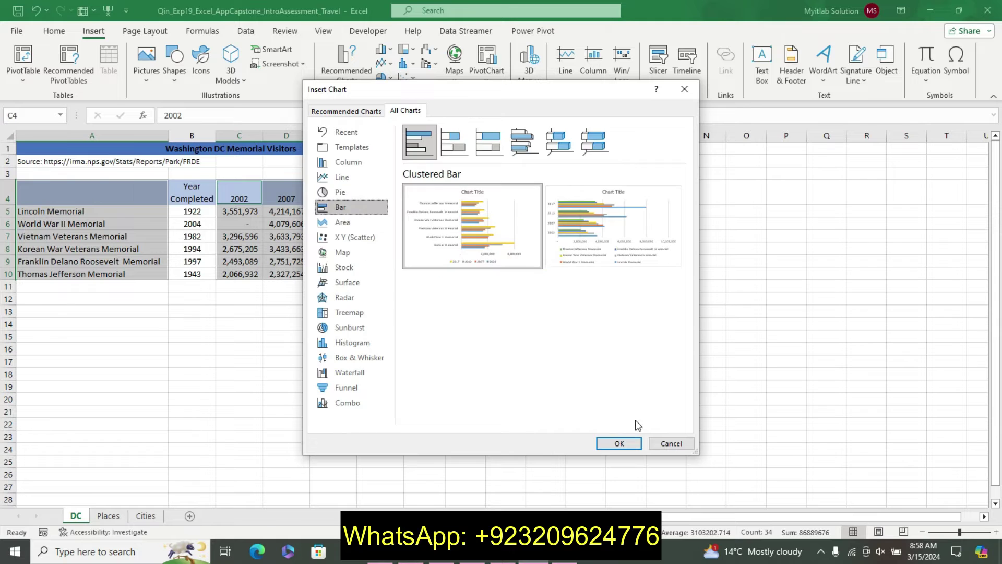
{"action": "left_click", "coordinate": [630, 442]}
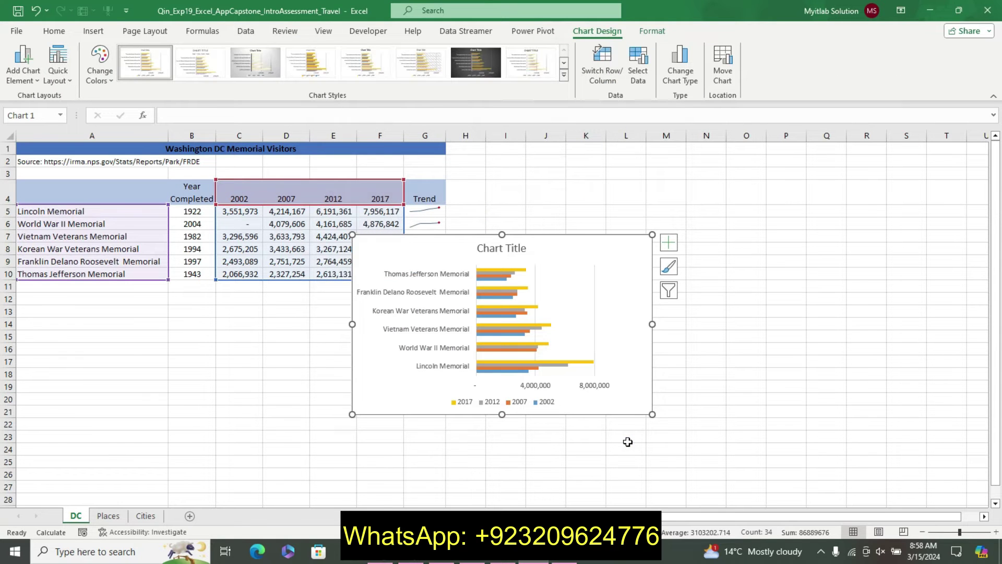
{"action": "key", "text": "alt+Tab"}
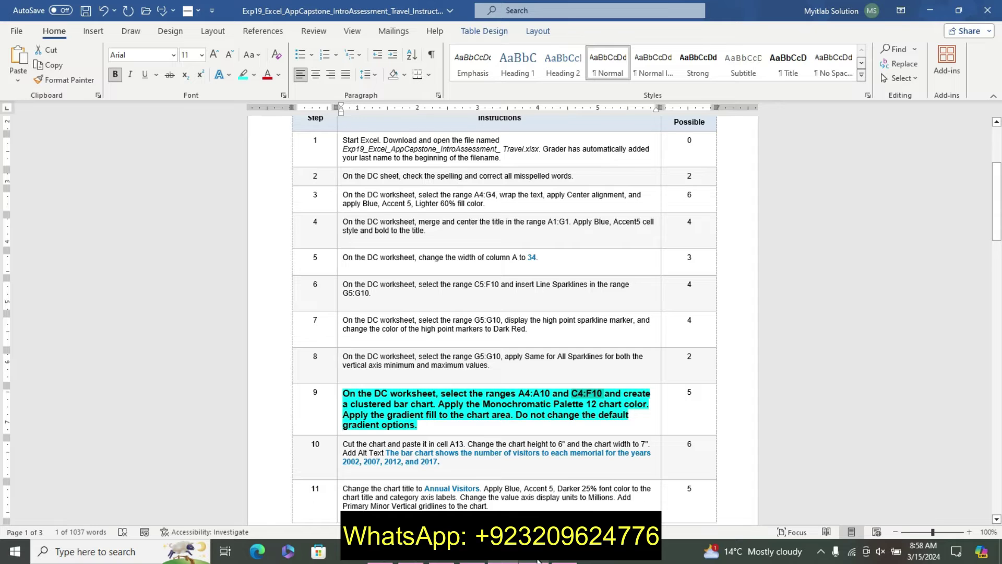
Apply the blue monochromatic colour palette to the bar chart.
{"action": "mouse_move", "coordinate": [538, 559]}
{"action": "left_click", "coordinate": [521, 464]}
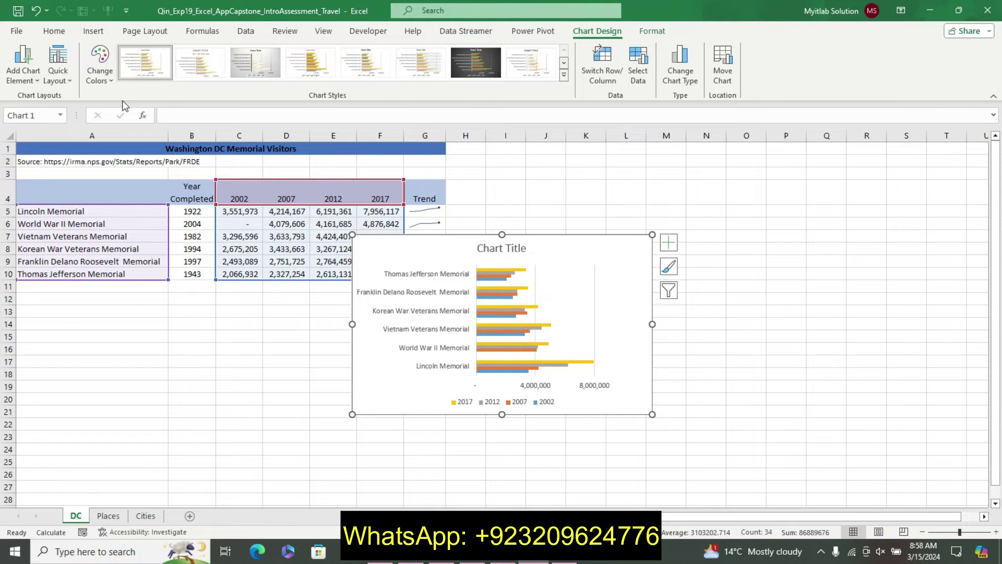
{"action": "left_click", "coordinate": [100, 63]}
{"action": "left_click_drag", "start_coordinate": [208, 193], "coordinate": [211, 255]}
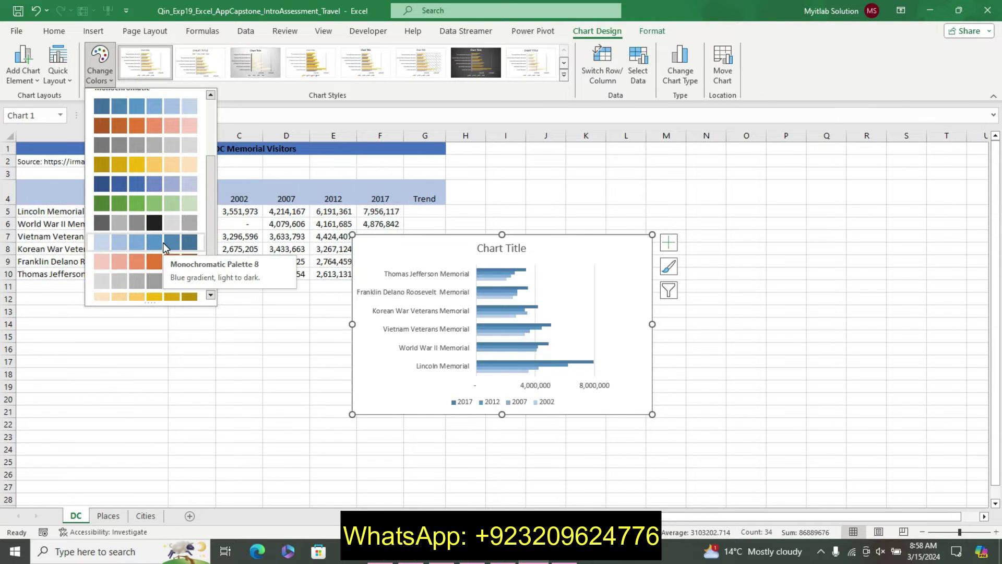
{"action": "left_click_drag", "start_coordinate": [211, 220], "coordinate": [211, 241]}
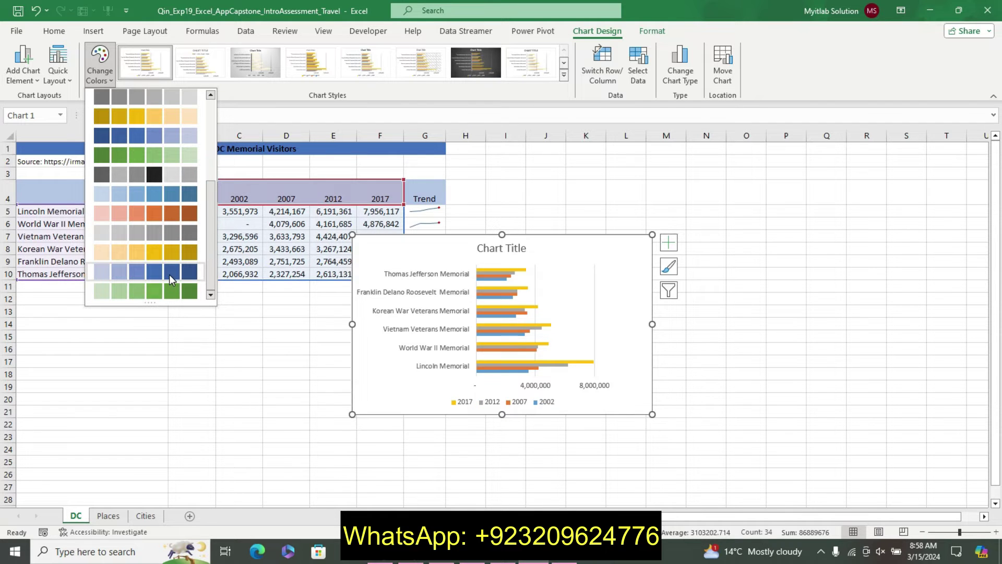
{"action": "left_click", "coordinate": [169, 279]}
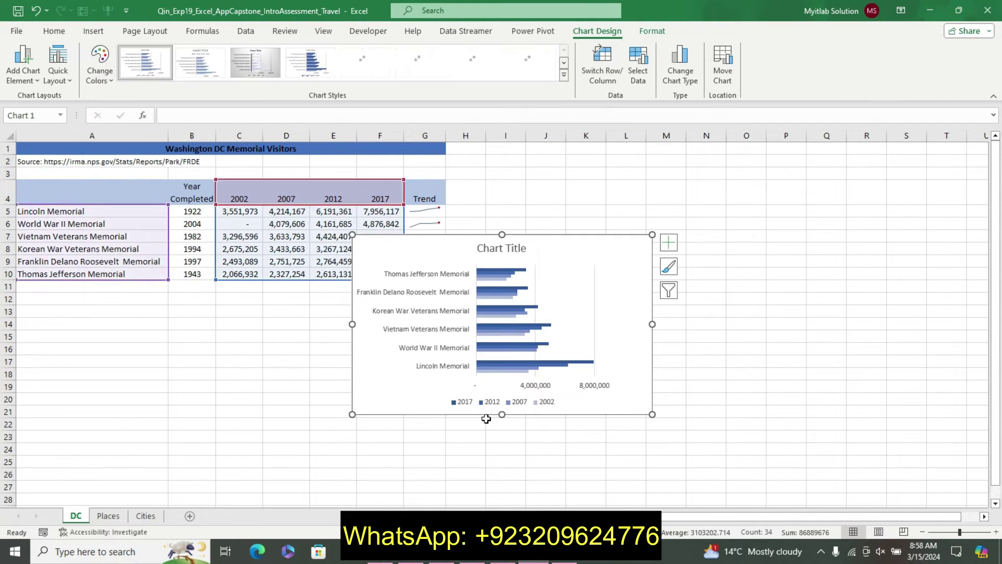
{"action": "key", "text": "alt+Tab"}
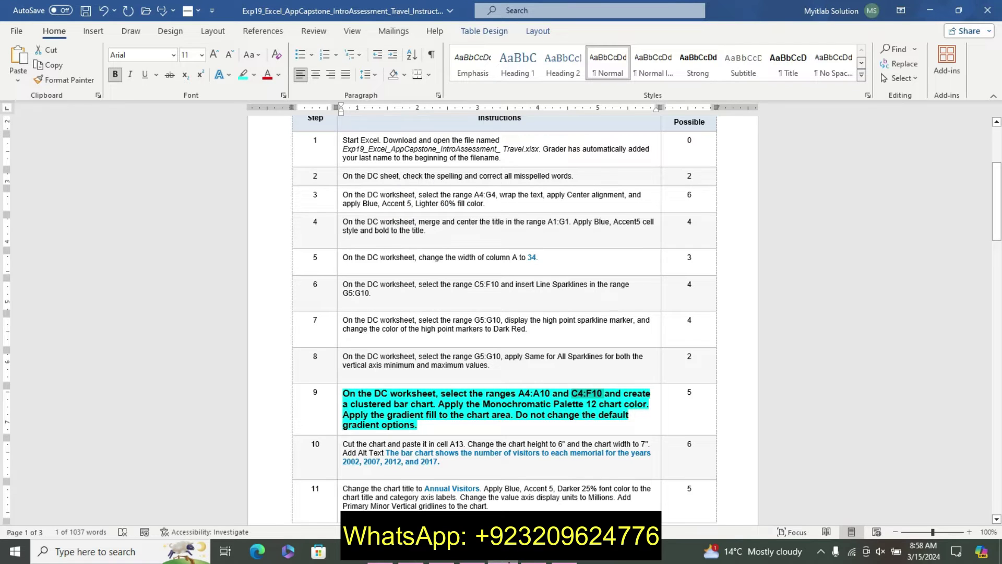
Give the chart area a gradient fill through Format Chart Area.
{"action": "left_click", "coordinate": [534, 552]}
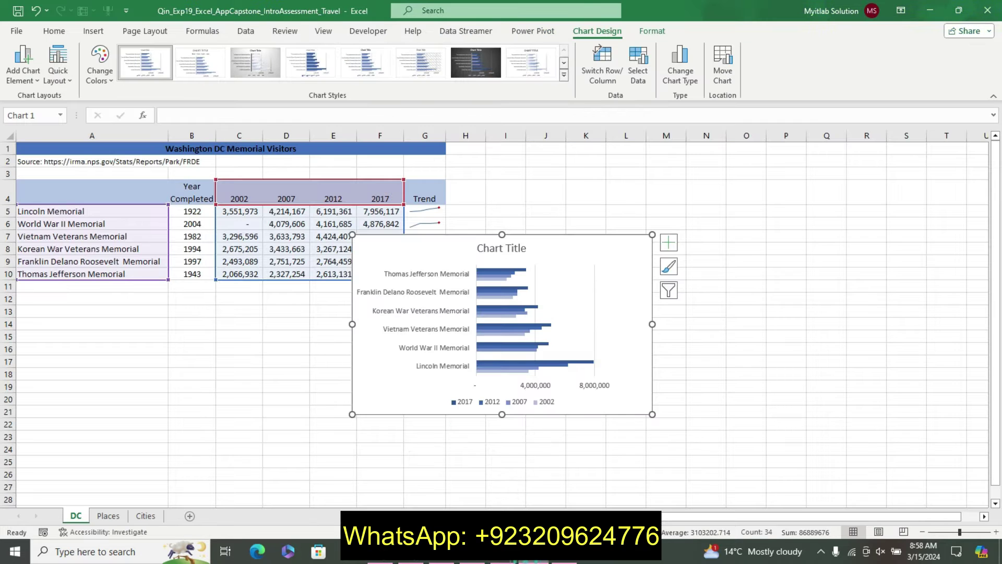
{"action": "right_click", "coordinate": [575, 259]}
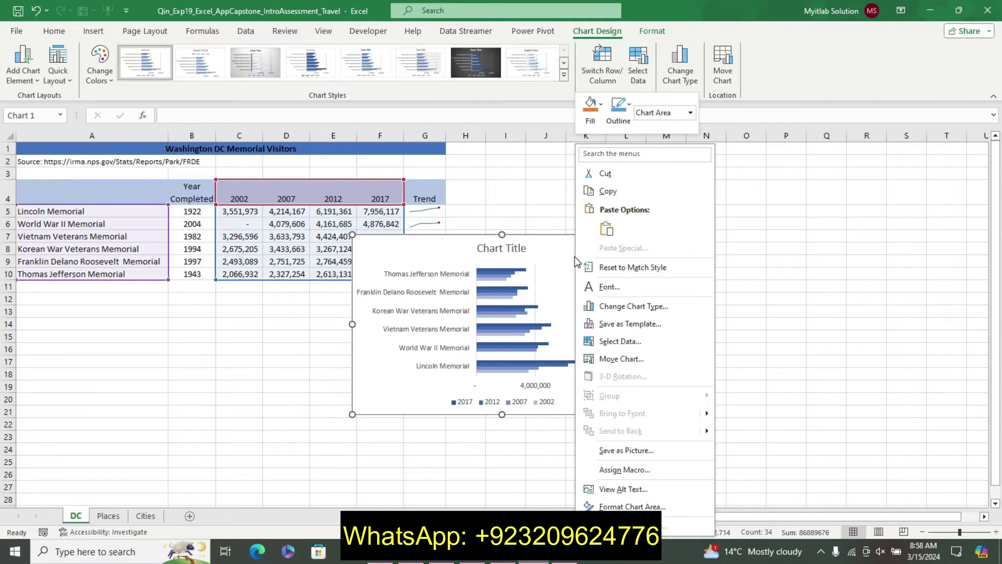
{"action": "left_click", "coordinate": [632, 506]}
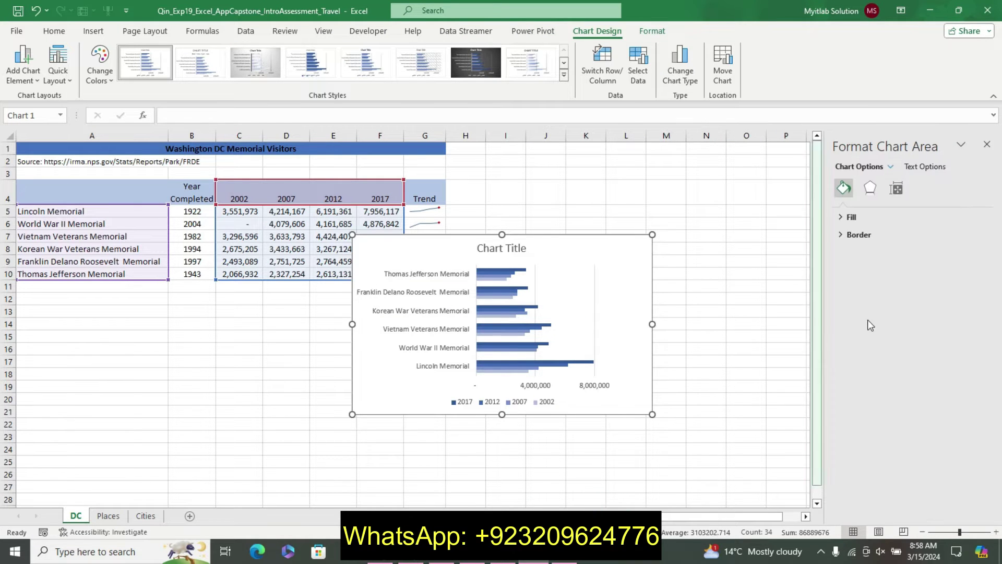
{"action": "left_click", "coordinate": [867, 218]}
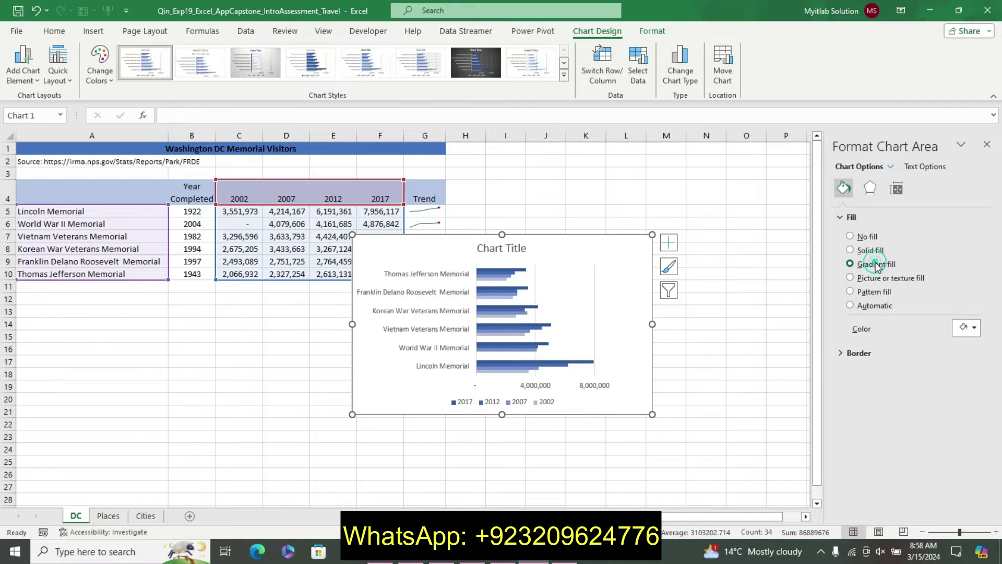
{"action": "left_click", "coordinate": [874, 264]}
{"action": "left_click", "coordinate": [987, 144]}
Clear the emphasis formatting from the step 9 instruction in Word.
{"action": "left_click", "coordinate": [499, 560]}
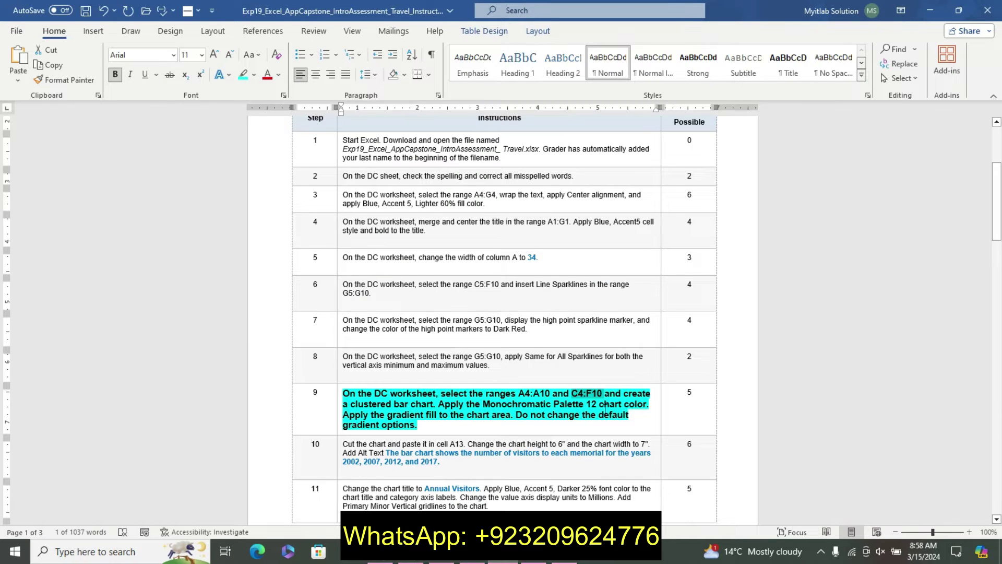
{"action": "triple_click", "coordinate": [508, 413]}
{"action": "type", "text": "z"}
{"action": "key", "text": "ctrl+z"}
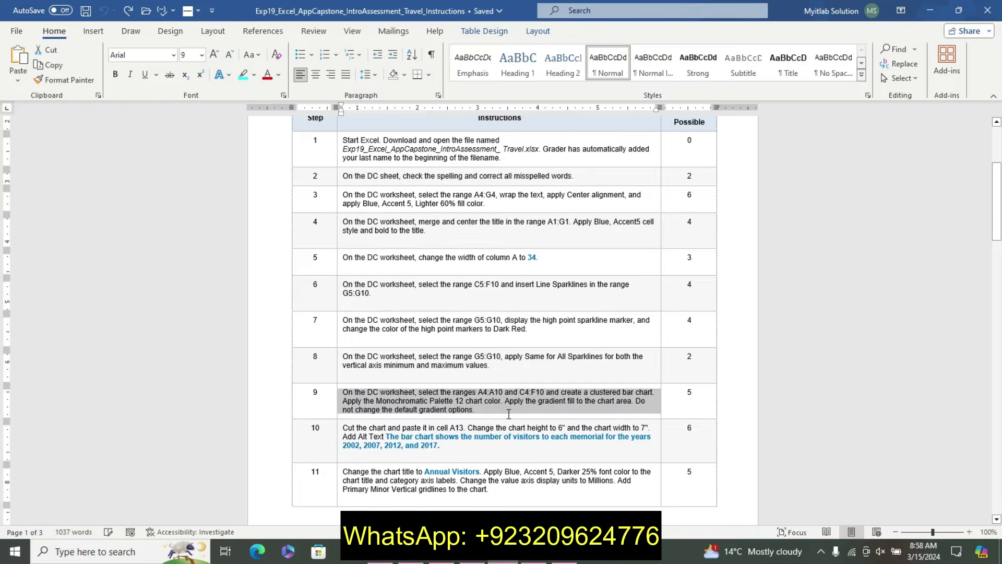
{"action": "type", "text": "z"}
{"action": "key", "text": "ctrl+z"}
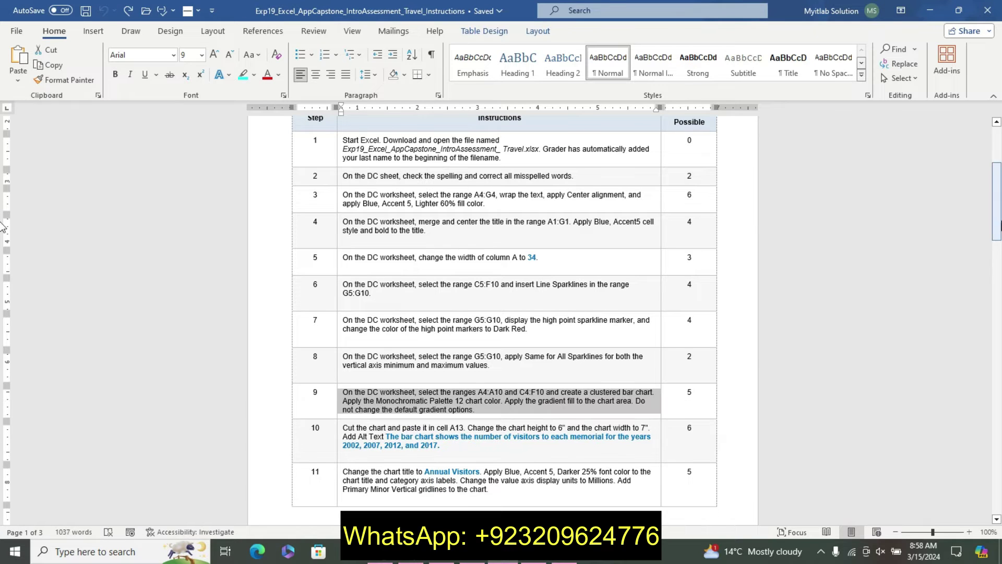
{"action": "left_click_drag", "start_coordinate": [998, 212], "coordinate": [999, 222]}
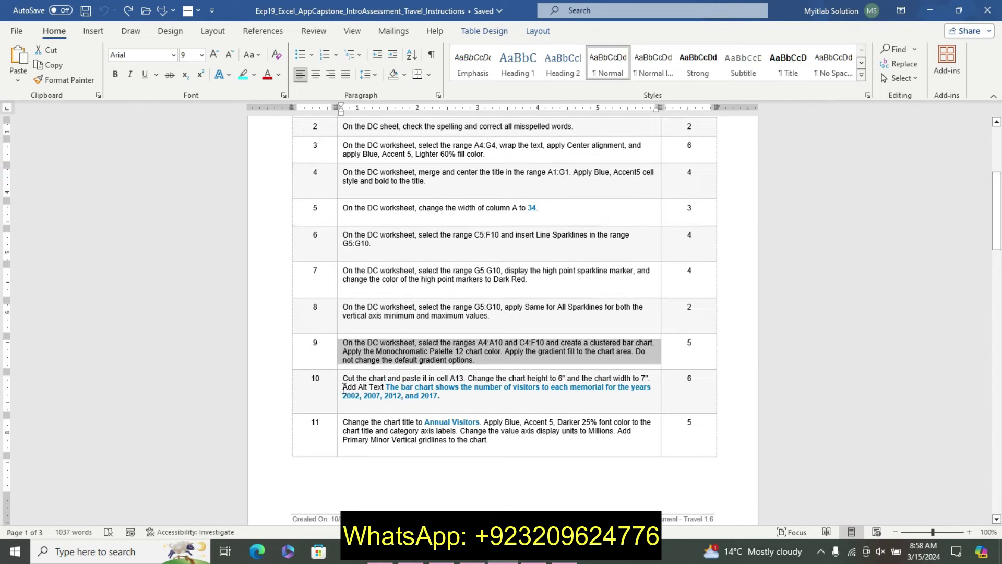
Enlarge the step 10 instruction twice, bold it and highlight it cyan.
{"action": "triple_click", "coordinate": [344, 389]}
{"action": "left_click", "coordinate": [423, 348]}
{"action": "left_click", "coordinate": [423, 348]}
{"action": "left_click", "coordinate": [351, 366]}
{"action": "left_click", "coordinate": [392, 366]}
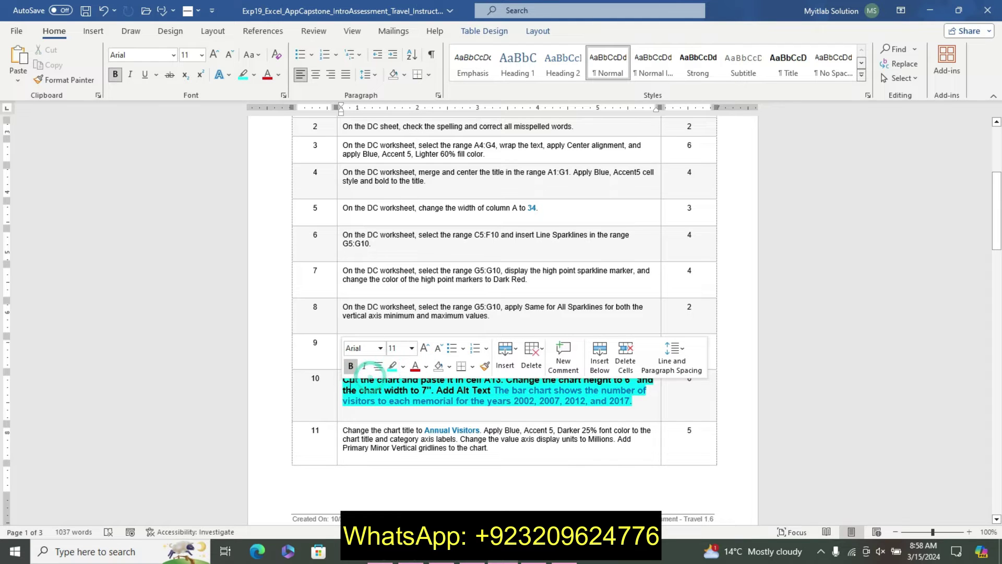
{"action": "mouse_move", "coordinate": [495, 391]}
{"action": "left_mouse_down"}
{"action": "mouse_move", "coordinate": [653, 404]}
{"action": "mouse_move", "coordinate": [632, 403]}
{"action": "left_mouse_up"}
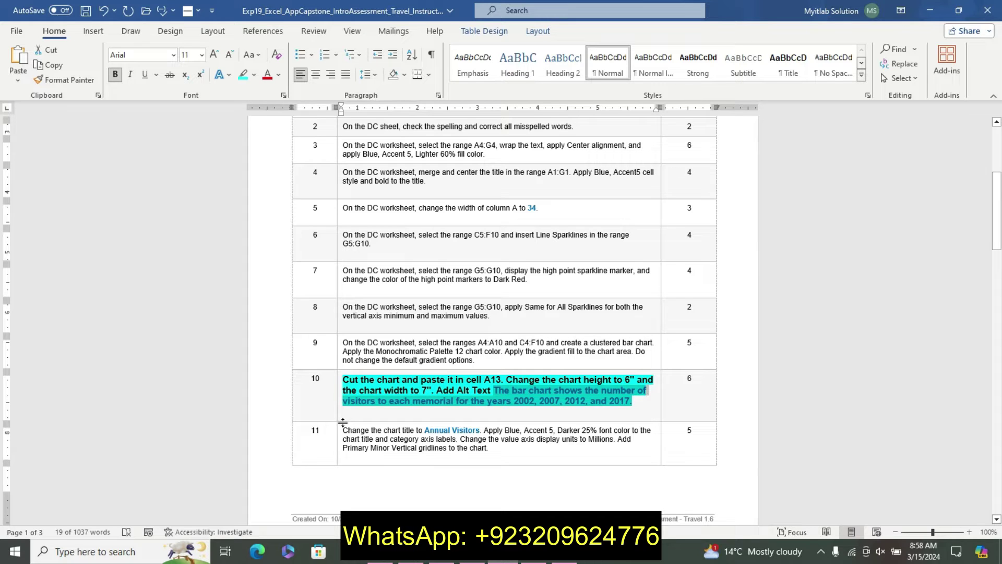
{"action": "left_click", "coordinate": [336, 385]}
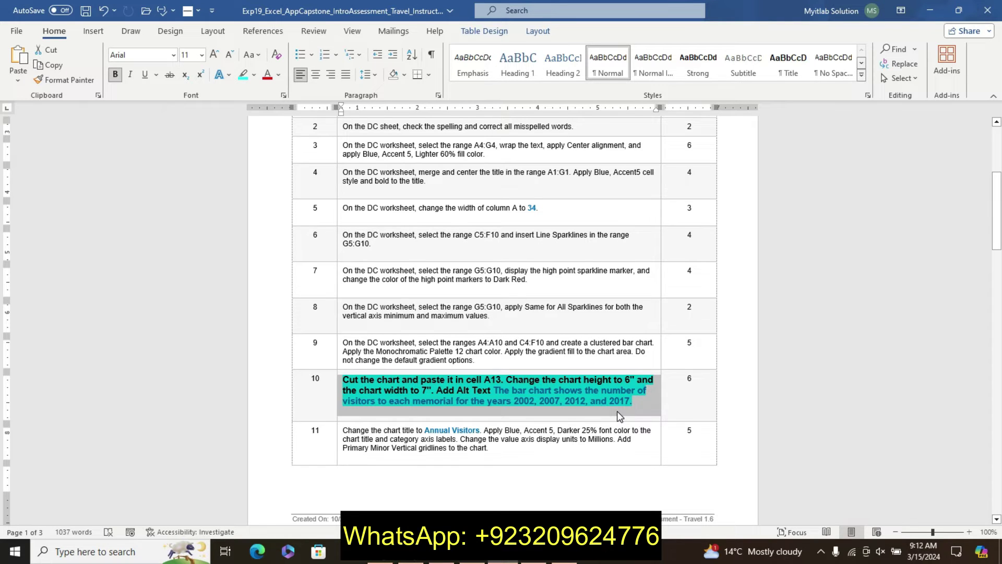
{"action": "left_click", "coordinate": [533, 561]}
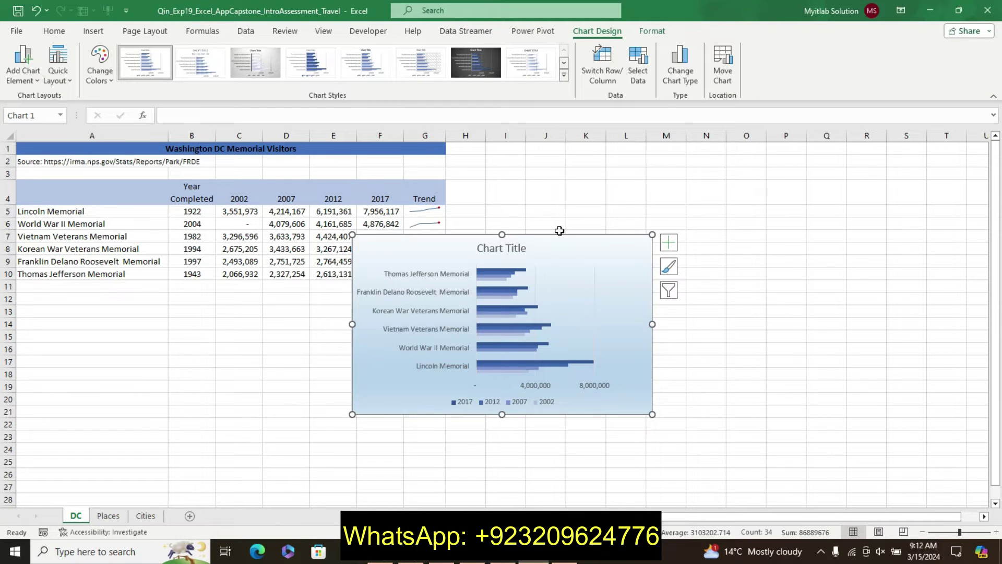
Move the bar chart so it starts at cell A13 by cutting and pasting.
{"action": "right_click", "coordinate": [559, 230]}
{"action": "left_click", "coordinate": [608, 180]}
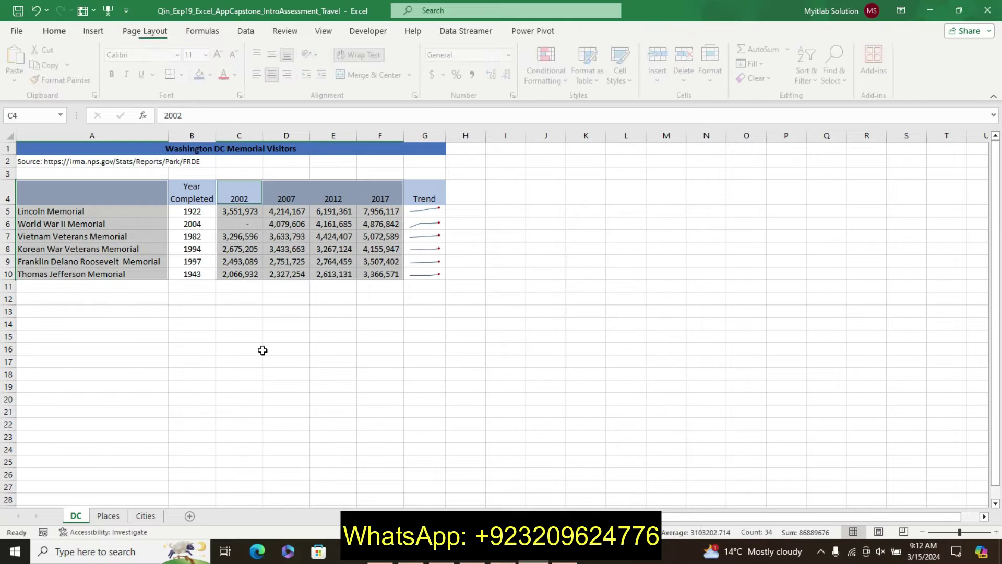
{"action": "left_click", "coordinate": [80, 312]}
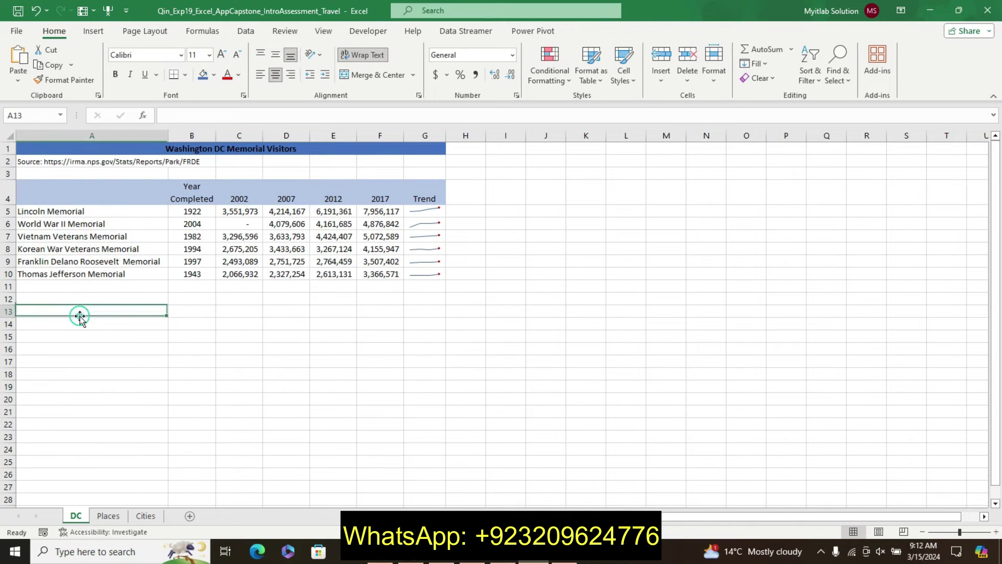
{"action": "left_click", "coordinate": [19, 56]}
{"action": "left_click", "coordinate": [499, 561]}
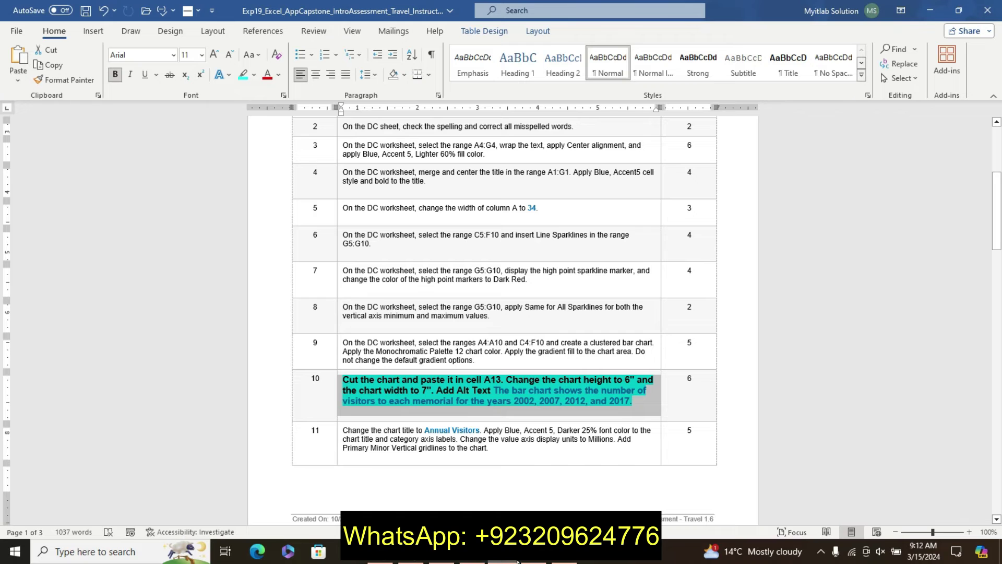
{"action": "left_click", "coordinate": [516, 561]}
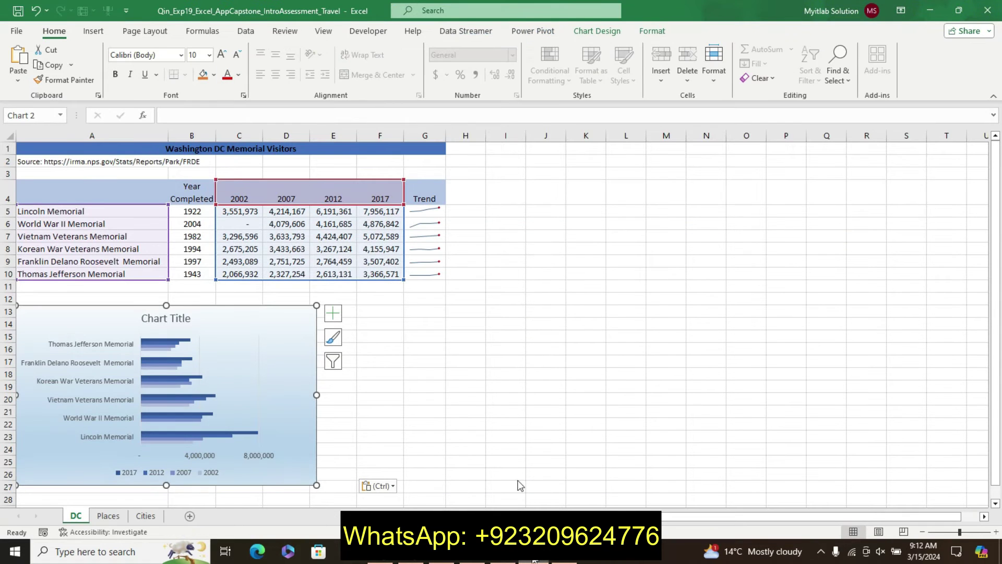
Set the chart height to 6 inches.
{"action": "left_click", "coordinate": [656, 33]}
{"action": "left_click", "coordinate": [958, 51]}
{"action": "left_click", "coordinate": [958, 51]}
{"action": "left_click", "coordinate": [959, 51]}
{"action": "left_click", "coordinate": [960, 52]}
{"action": "left_click", "coordinate": [960, 52]}
{"action": "left_click", "coordinate": [960, 52]}
{"action": "left_click", "coordinate": [960, 52]}
{"action": "left_click", "coordinate": [960, 52]}
{"action": "left_click", "coordinate": [959, 53]}
{"action": "left_click", "coordinate": [959, 52]}
{"action": "left_click", "coordinate": [959, 52]}
{"action": "left_click", "coordinate": [959, 52]}
{"action": "left_click", "coordinate": [959, 52]}
{"action": "left_click", "coordinate": [959, 59]}
{"action": "left_click", "coordinate": [959, 59]}
{"action": "left_click", "coordinate": [959, 59]}
{"action": "left_click", "coordinate": [959, 59]}
{"action": "left_click", "coordinate": [959, 58]}
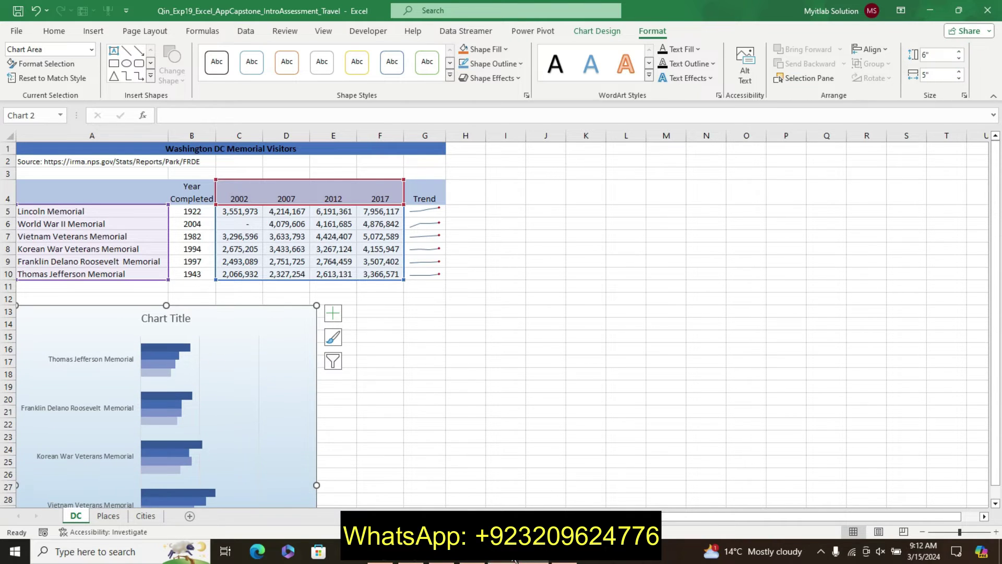
Set the chart width to 7 inches.
{"action": "left_click", "coordinate": [514, 559]}
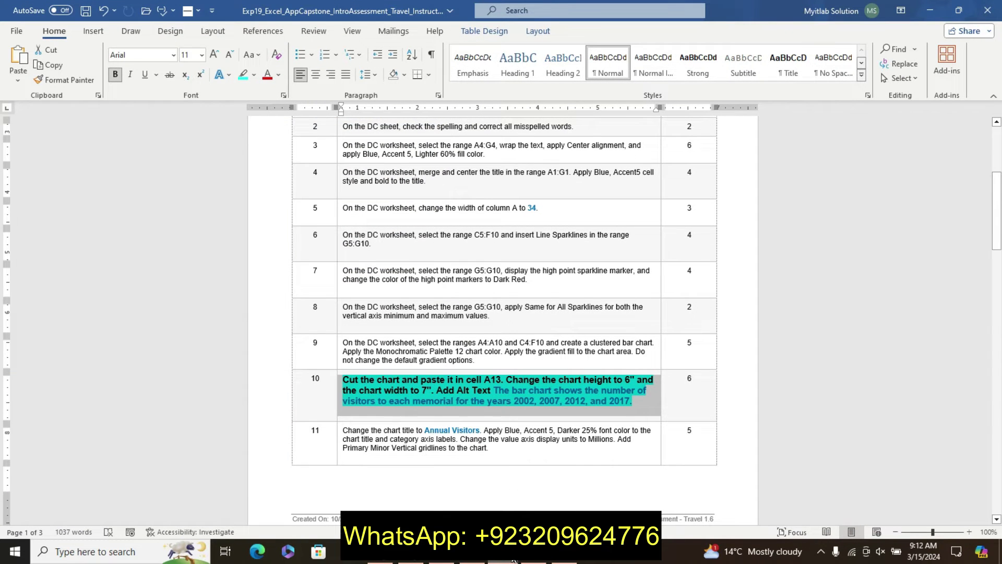
{"action": "left_click", "coordinate": [514, 559]}
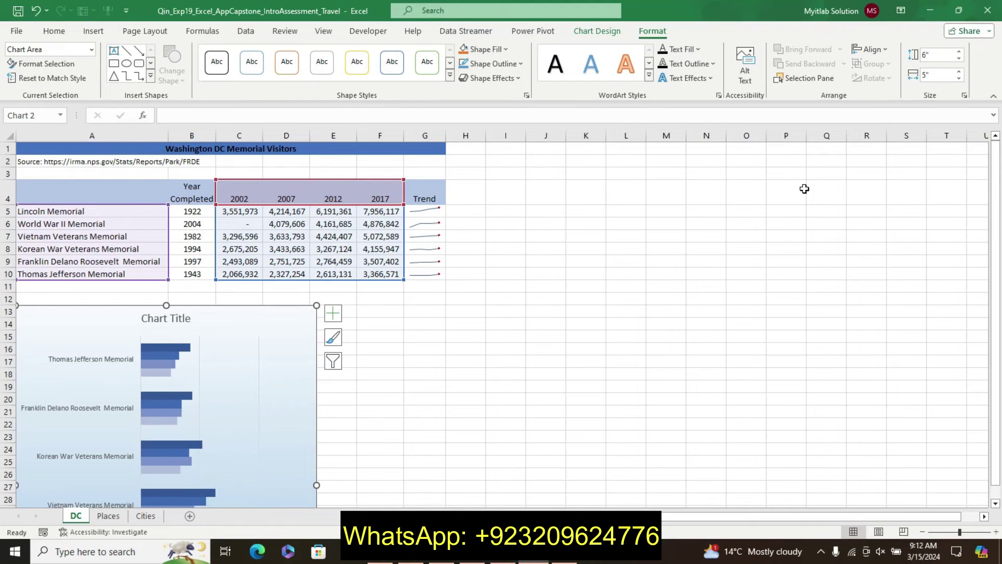
{"action": "left_click", "coordinate": [958, 72]}
{"action": "left_click", "coordinate": [959, 72]}
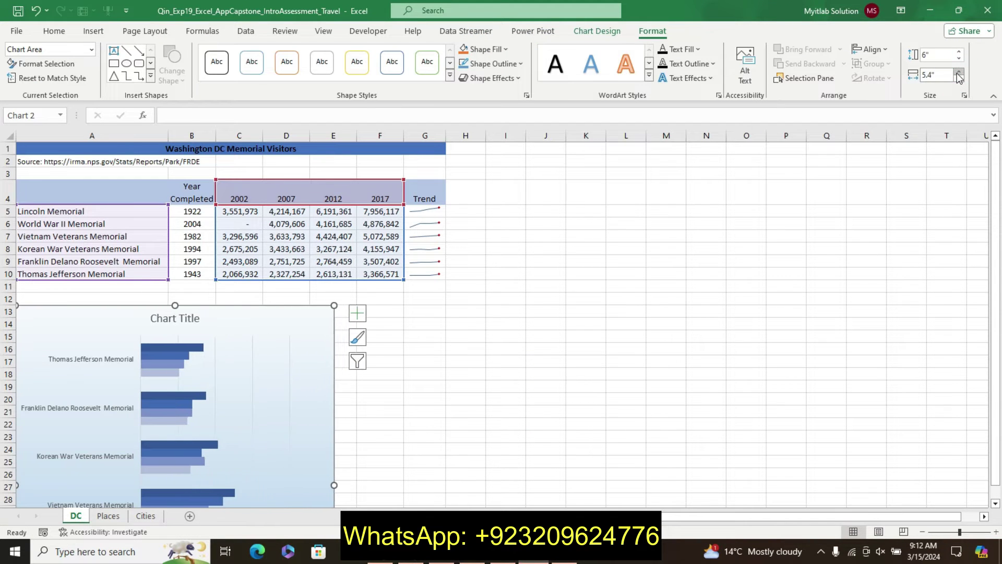
{"action": "left_click", "coordinate": [959, 72]}
{"action": "left_click", "coordinate": [959, 72]}
{"action": "left_click", "coordinate": [959, 72]}
{"action": "left_click", "coordinate": [959, 72]}
{"action": "left_click", "coordinate": [958, 72]}
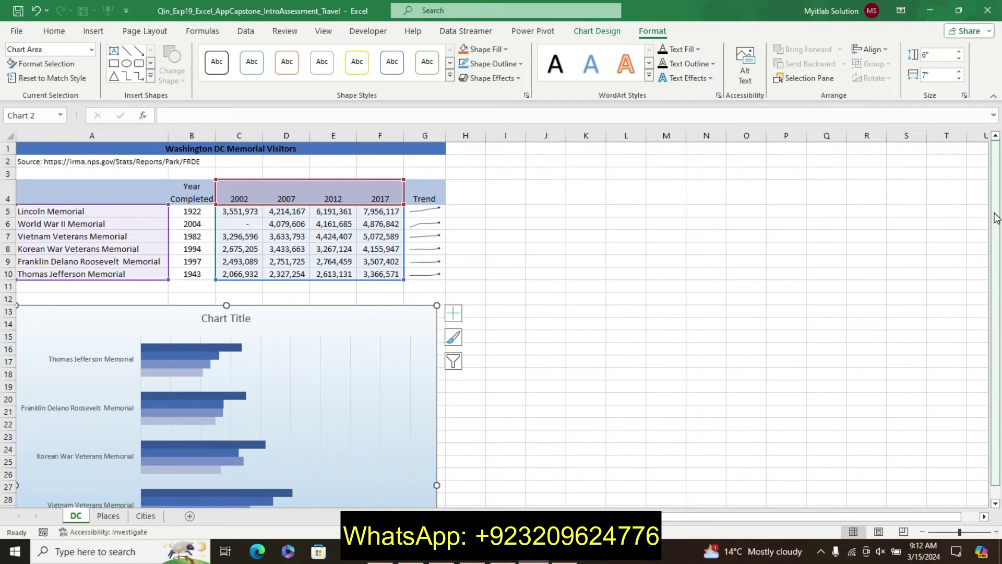
{"action": "scroll", "coordinate": [993, 325], "scroll_direction": "down", "scroll_amount": 1}
{"action": "left_click_drag", "start_coordinate": [997, 395], "coordinate": [998, 338]}
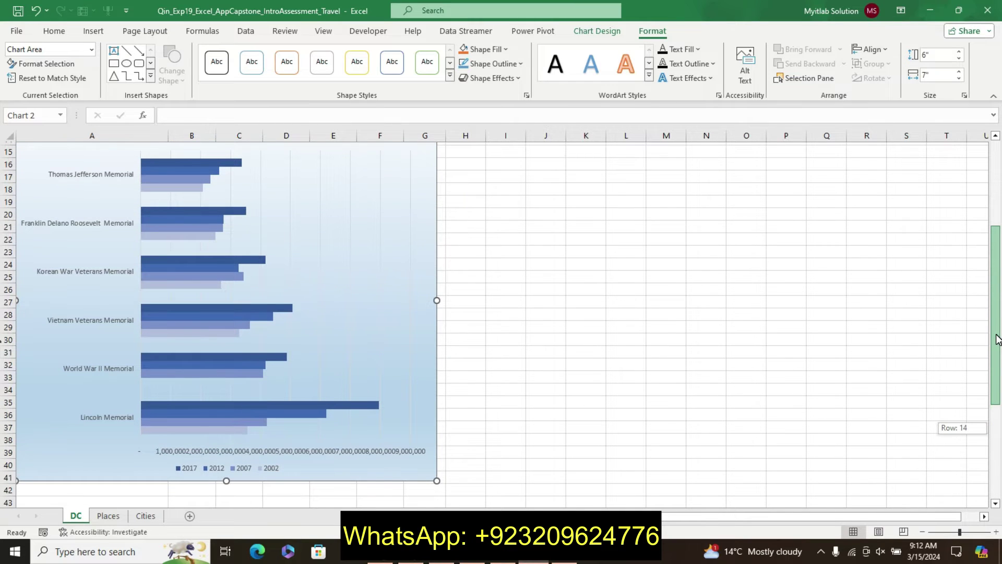
{"action": "left_click_drag", "start_coordinate": [998, 338], "coordinate": [997, 312]}
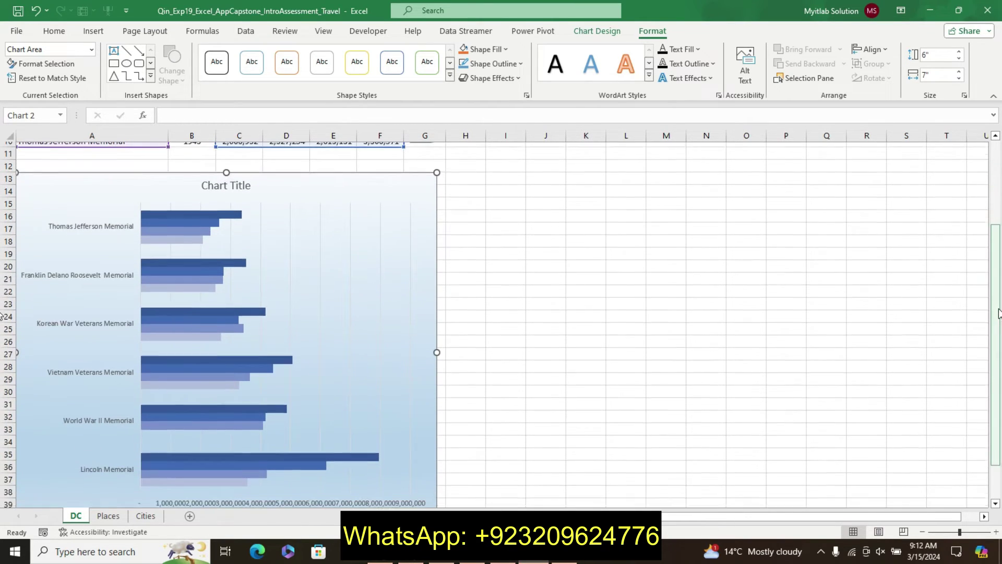
{"action": "left_click", "coordinate": [512, 560]}
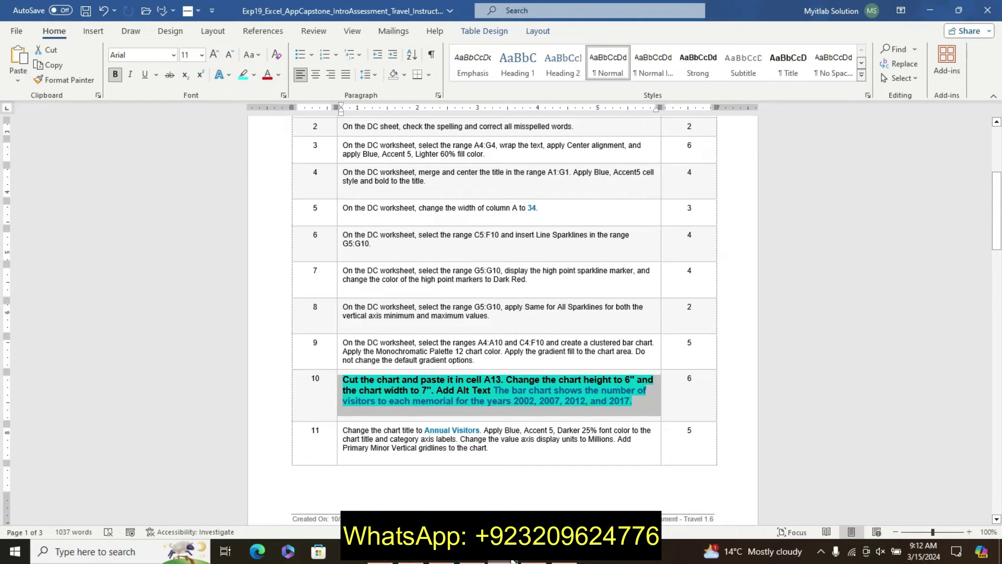
Copy the alt-text sentence 'The bar chart shows… 2017.' from instruction 10.
{"action": "left_click", "coordinate": [533, 559]}
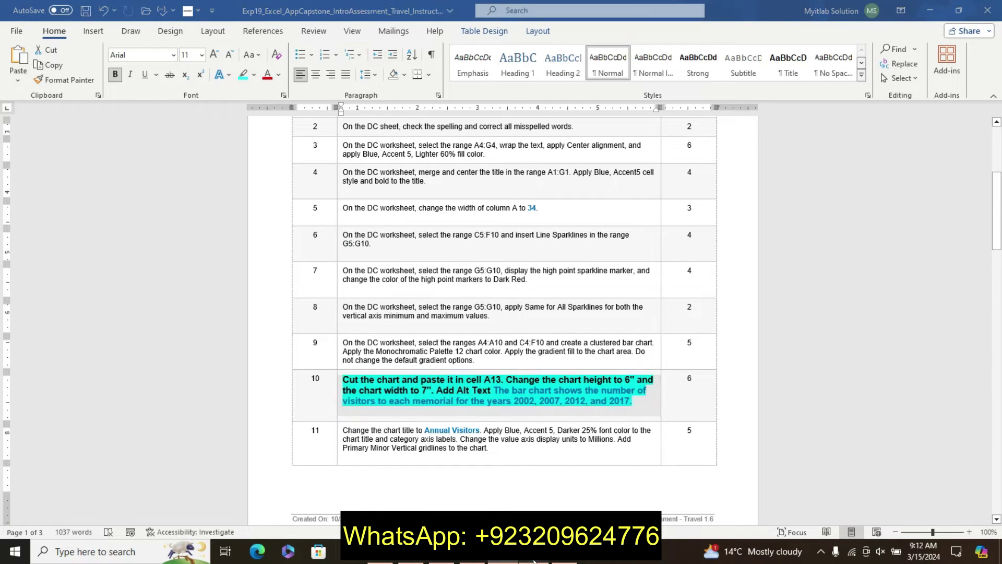
{"action": "left_click", "coordinate": [510, 560]}
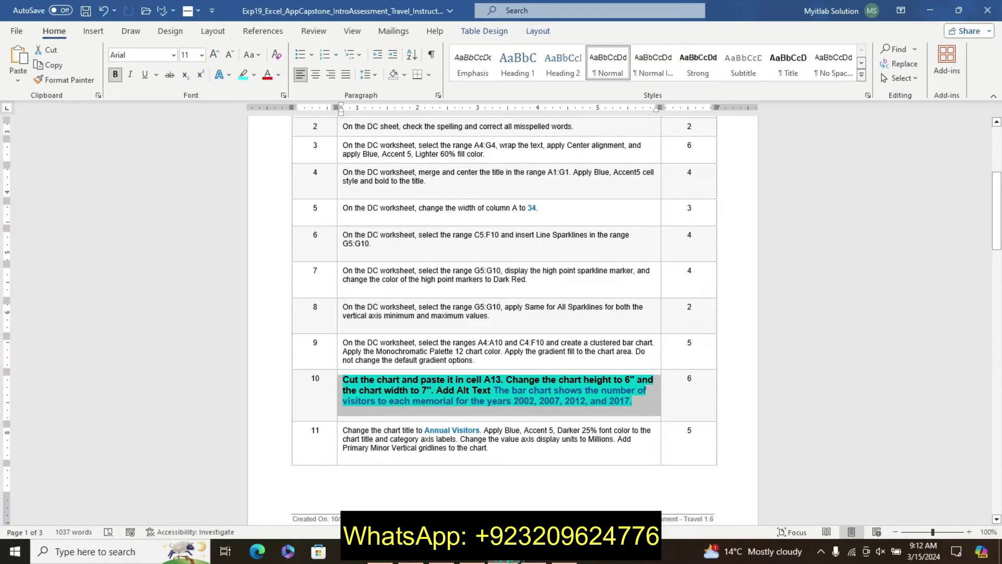
{"action": "left_click", "coordinate": [509, 390]}
{"action": "left_click_drag", "start_coordinate": [496, 390], "coordinate": [626, 404]}
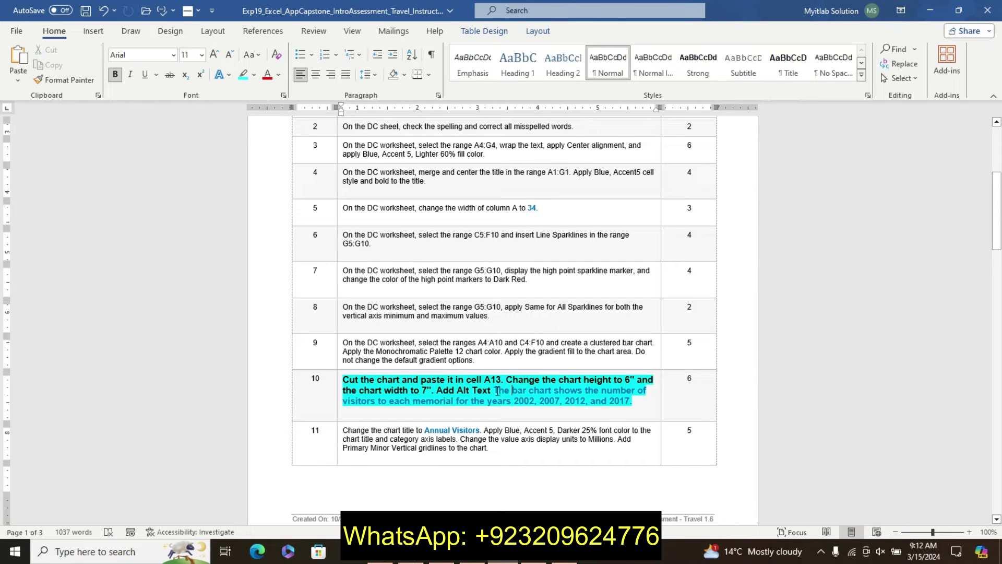
{"action": "left_click_drag", "start_coordinate": [494, 389], "coordinate": [646, 398]}
{"action": "key", "text": "ctrl+c"}
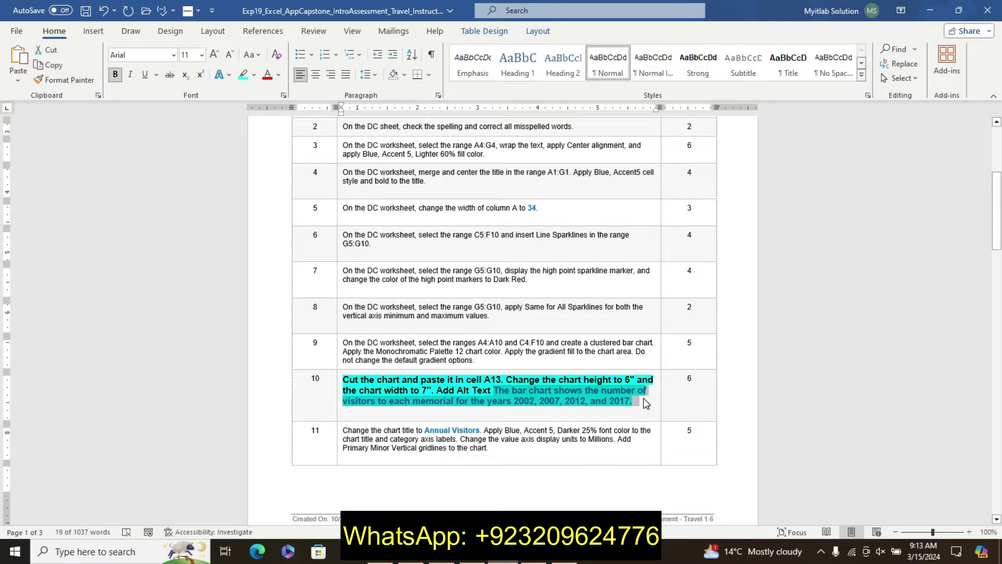
{"action": "key", "text": "alt+Tab"}
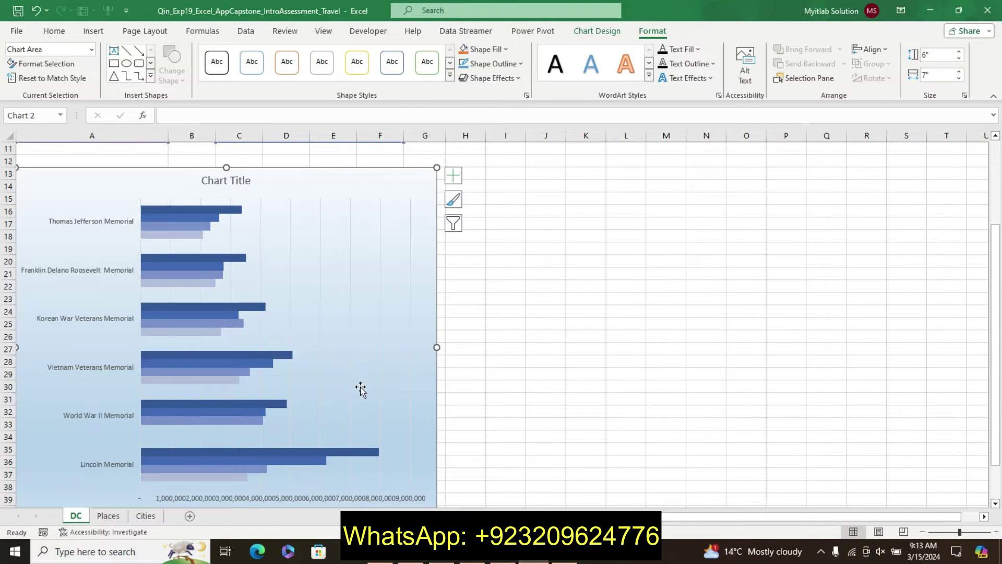
Paste alt text on the DC bar chart describing memorial visitors in 2002, 2007, 2012 and 2017.
{"action": "right_click", "coordinate": [372, 181]}
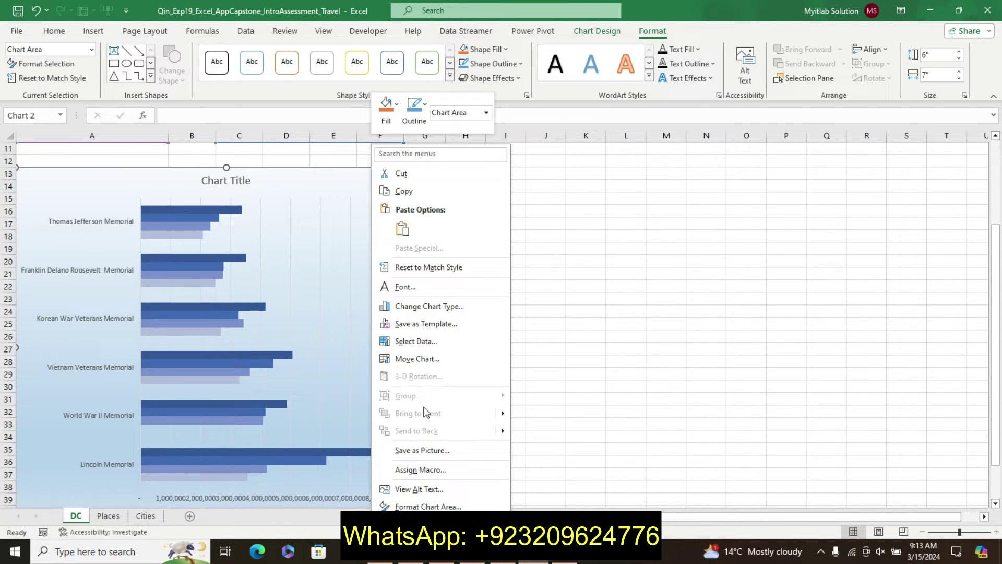
{"action": "left_click", "coordinate": [425, 489]}
{"action": "key", "text": "ctrl+v"}
{"action": "left_click", "coordinate": [987, 144]}
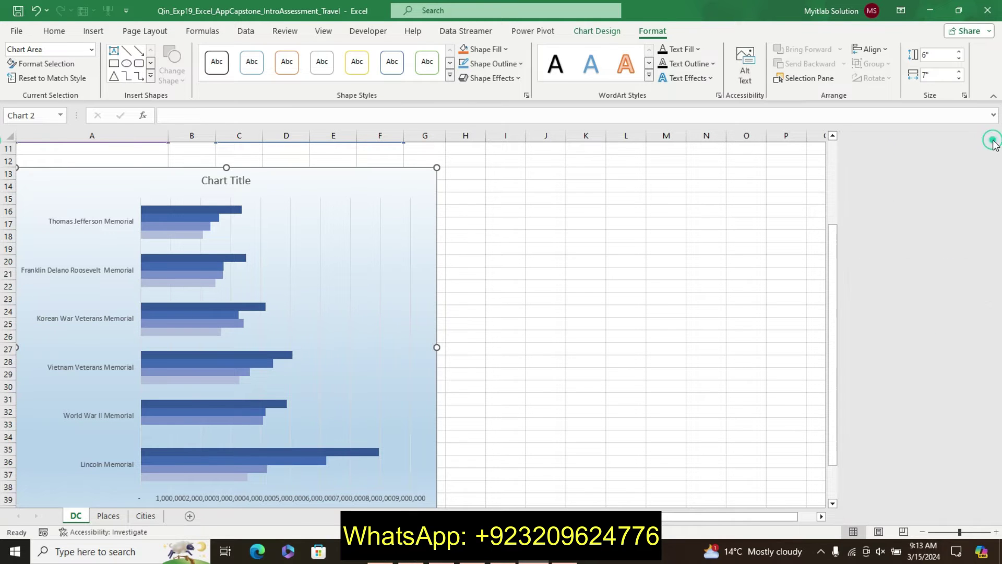
{"action": "left_click", "coordinate": [502, 552]}
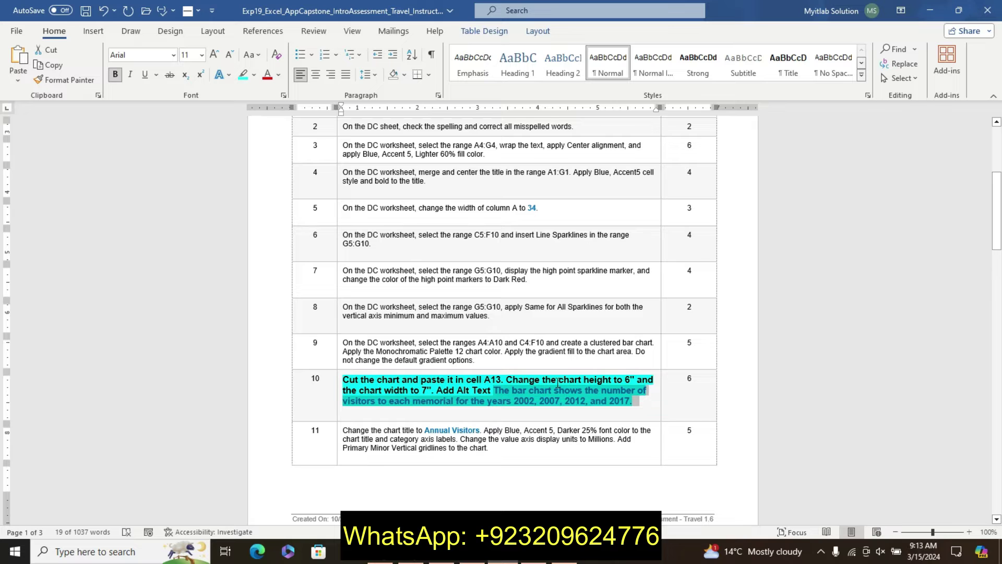
Undo instruction 10's formatting and make instruction 11 bold, 12 pt and cyan-highlighted.
{"action": "key", "text": "ctrl+z"}
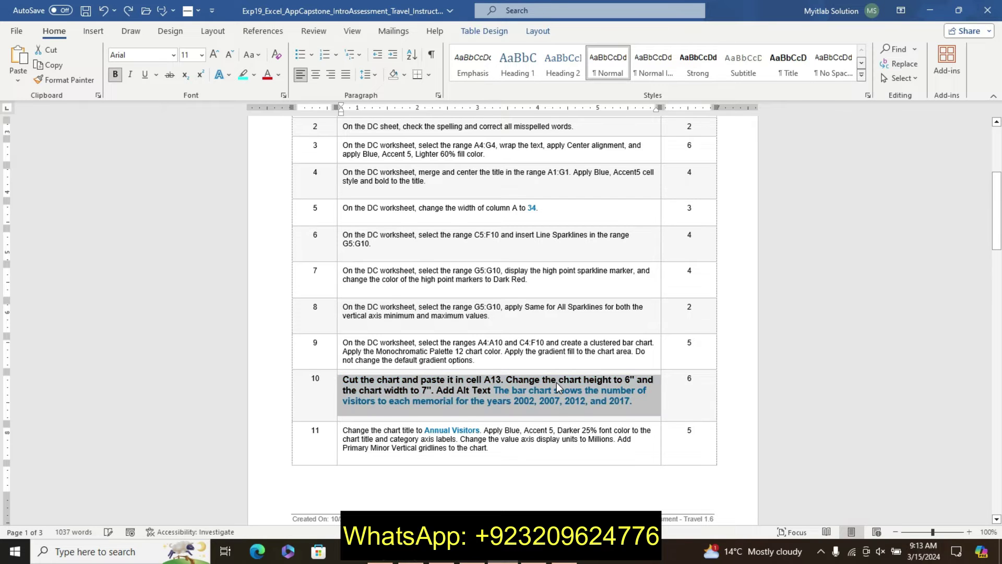
{"action": "key", "text": "ctrl+z"}
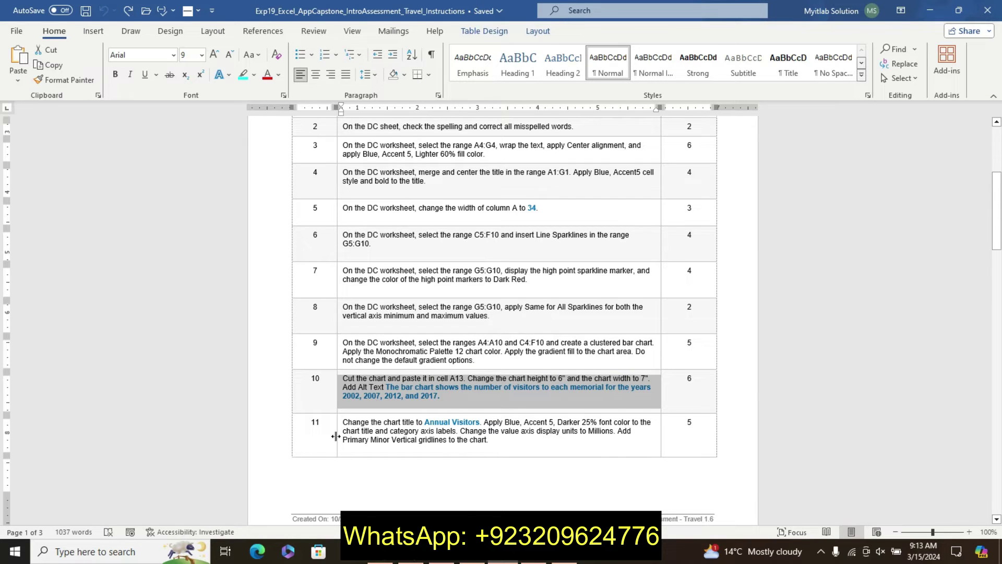
{"action": "double_click", "coordinate": [346, 431]}
{"action": "left_click", "coordinate": [339, 434]}
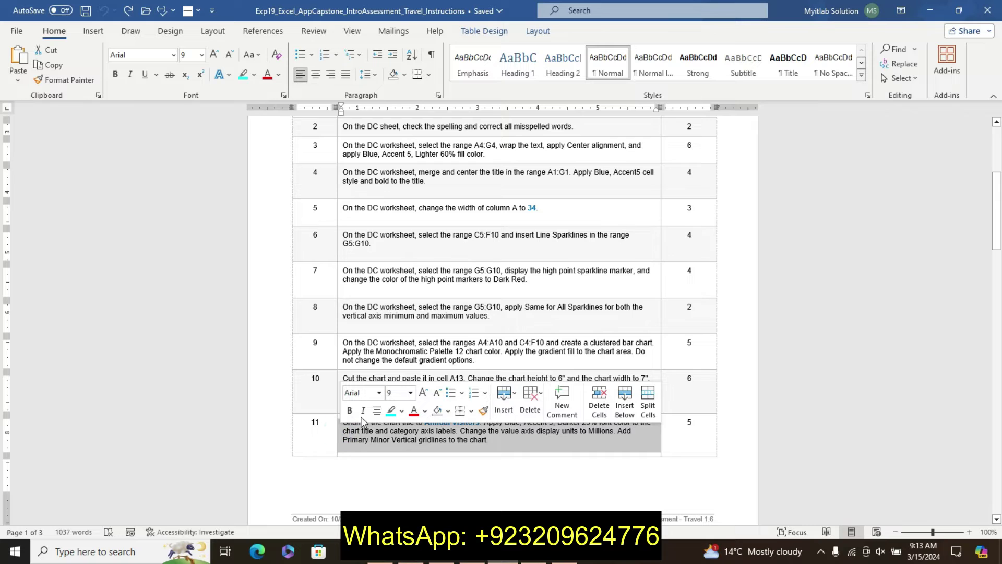
{"action": "left_click", "coordinate": [423, 393]}
{"action": "left_click", "coordinate": [423, 392]}
{"action": "left_click", "coordinate": [422, 392]}
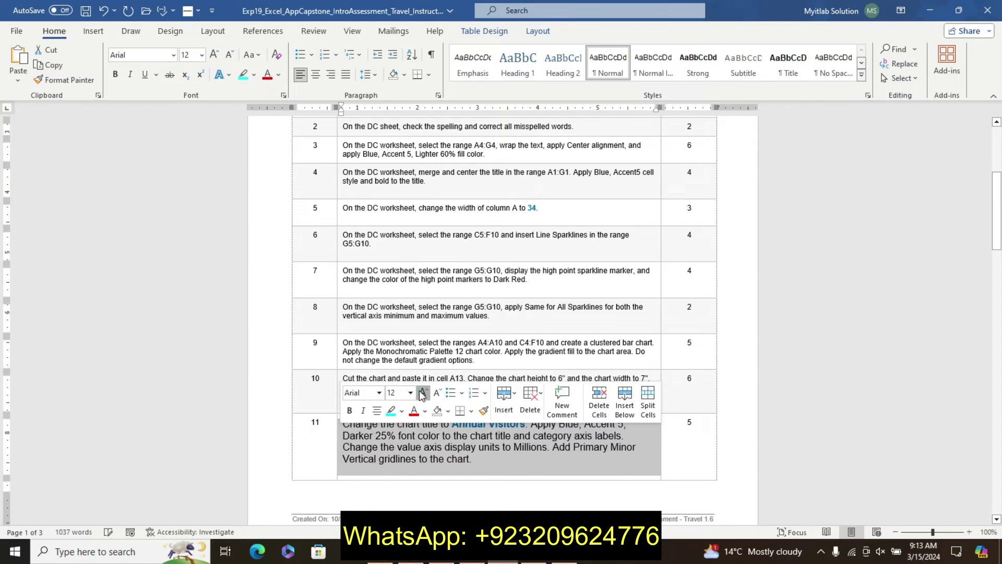
{"action": "left_click", "coordinate": [349, 410]}
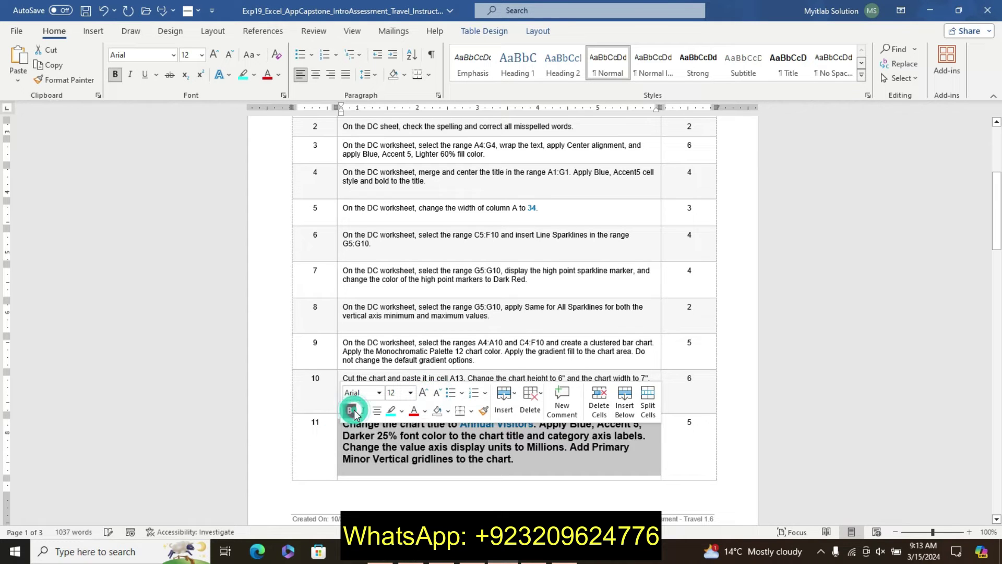
{"action": "left_click", "coordinate": [390, 410]}
{"action": "left_click", "coordinate": [364, 433]}
Select the new chart title 'Annual Visitors' in instruction 11.
{"action": "left_click_drag", "start_coordinate": [343, 424], "coordinate": [535, 463]}
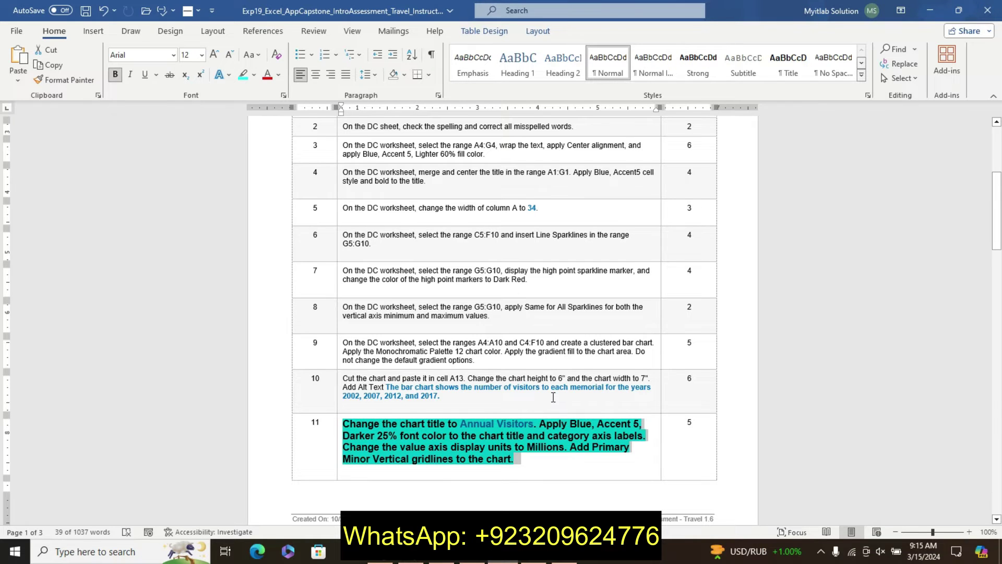
{"action": "left_click", "coordinate": [470, 426]}
{"action": "left_click_drag", "start_coordinate": [460, 424], "coordinate": [533, 424]}
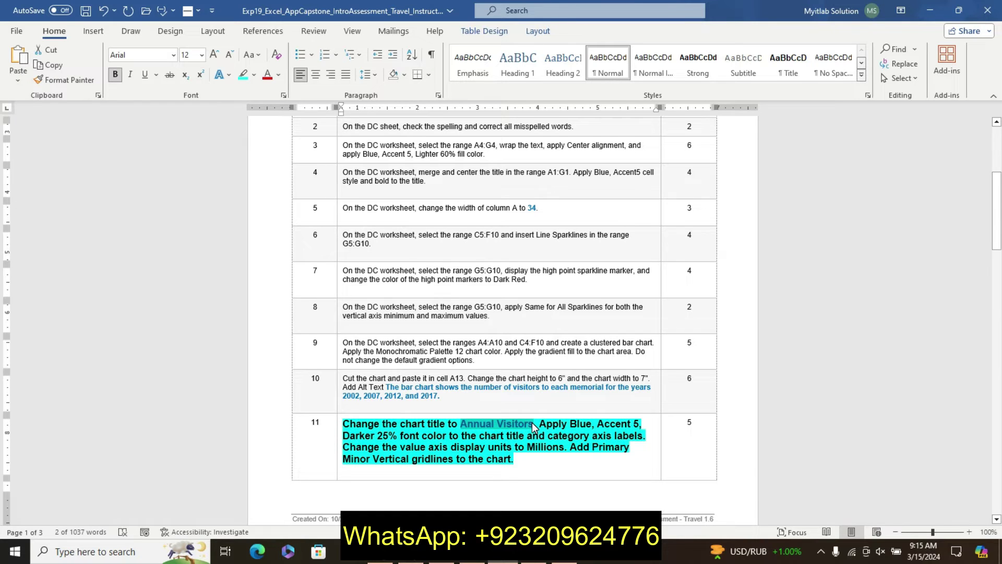
{"action": "left_click", "coordinate": [561, 560]}
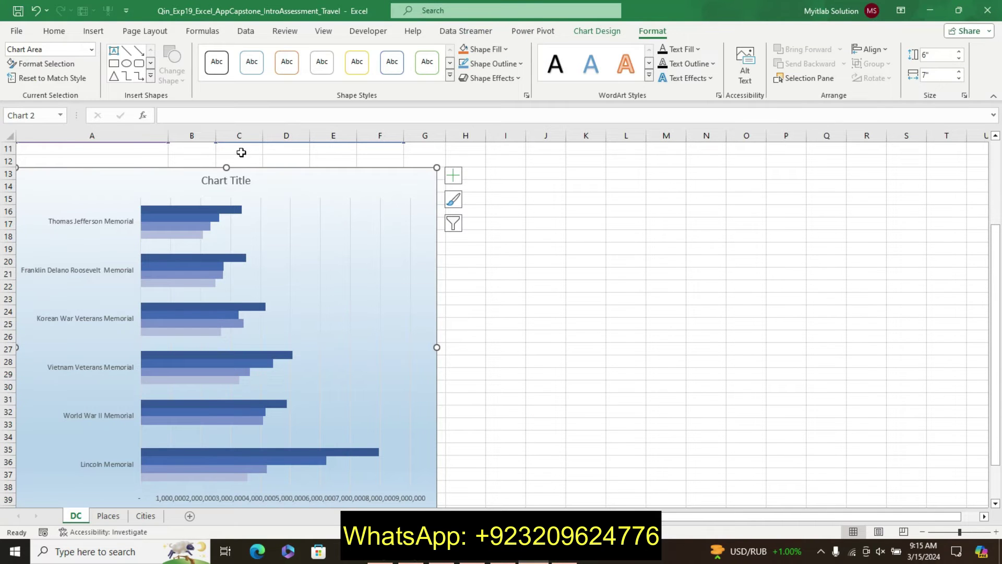
Rename the DC chart title to 'Annual Visitors'.
{"action": "left_click", "coordinate": [245, 178]}
{"action": "left_click", "coordinate": [268, 109]}
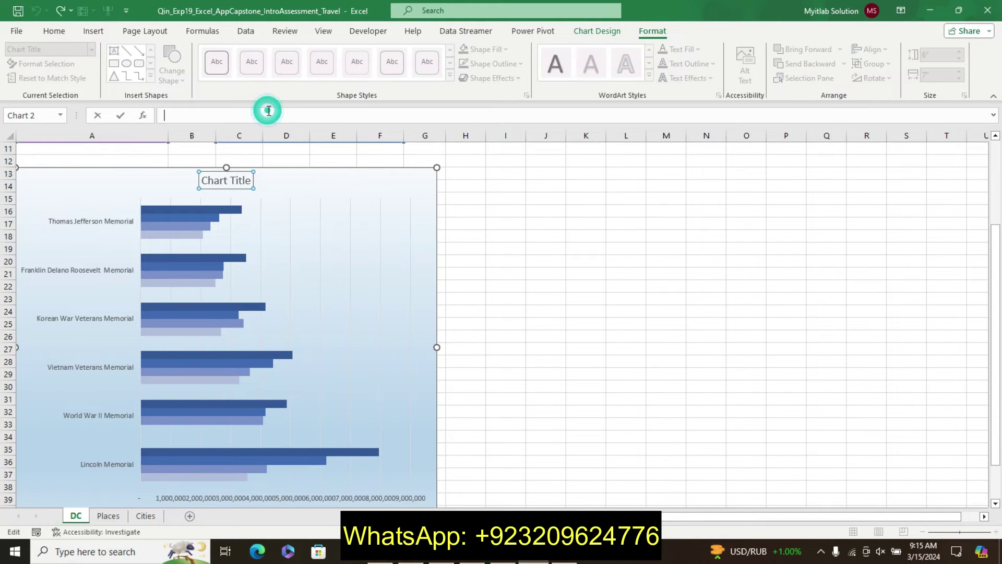
{"action": "type", "text": "Annual Visitors"}
{"action": "key", "text": "Return"}
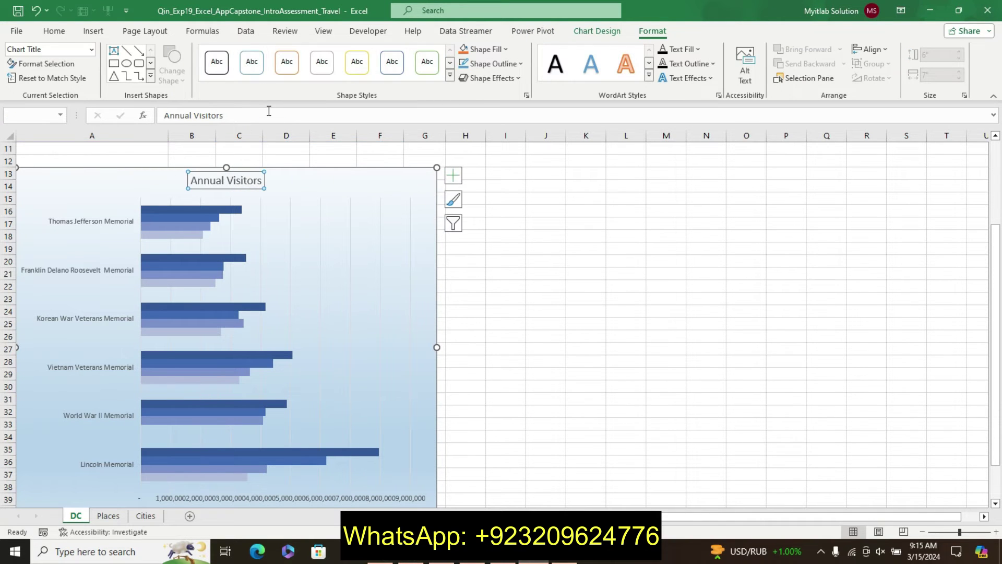
{"action": "left_click", "coordinate": [504, 560]}
Colour the chart title Blue, Accent 5, Darker 25%.
{"action": "left_click_drag", "start_coordinate": [460, 424], "coordinate": [533, 423]}
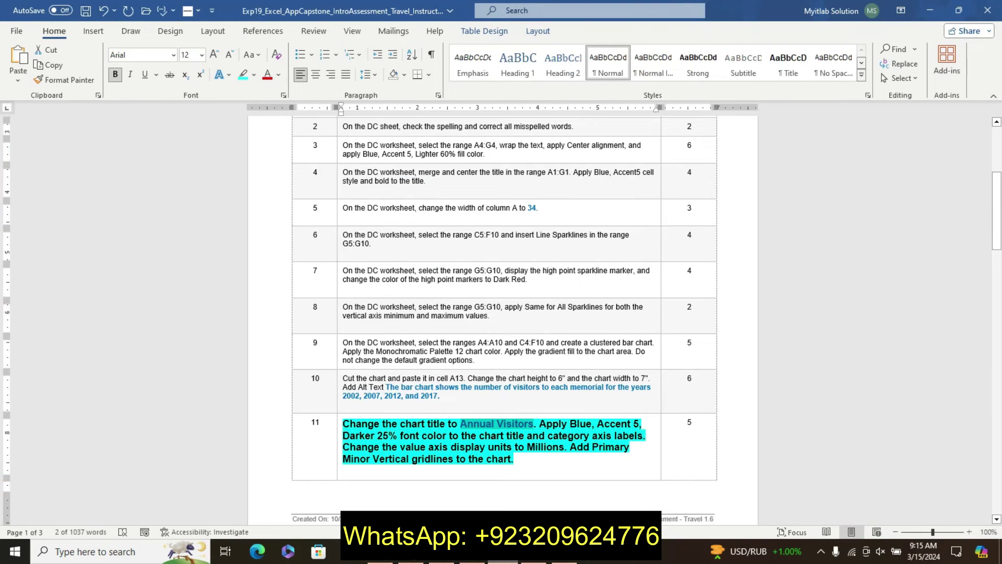
{"action": "mouse_move", "coordinate": [533, 557]}
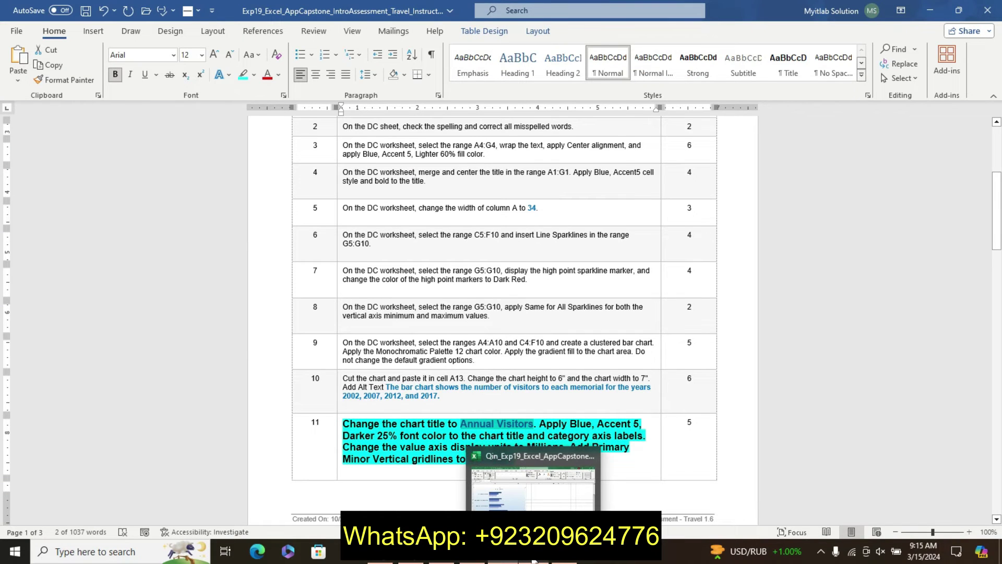
{"action": "left_click", "coordinate": [504, 448]}
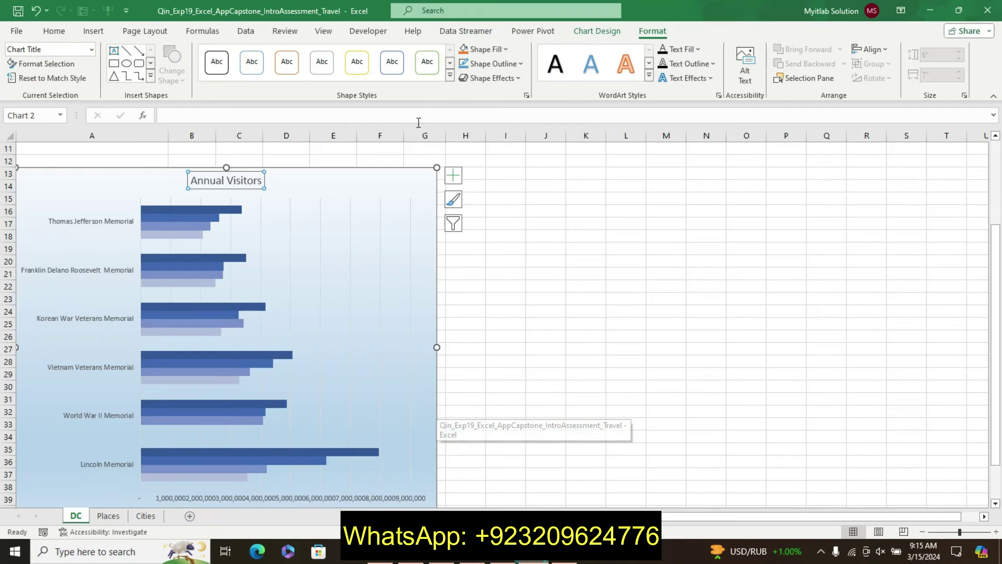
{"action": "left_click", "coordinate": [54, 31]}
{"action": "left_click", "coordinate": [239, 75]}
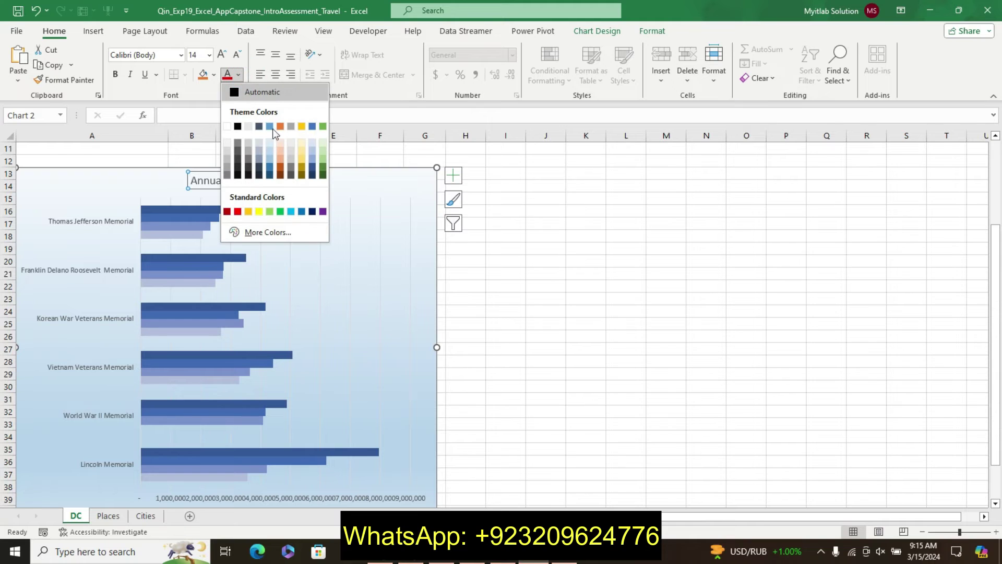
{"action": "left_click", "coordinate": [313, 168]}
{"action": "left_click", "coordinate": [497, 560]}
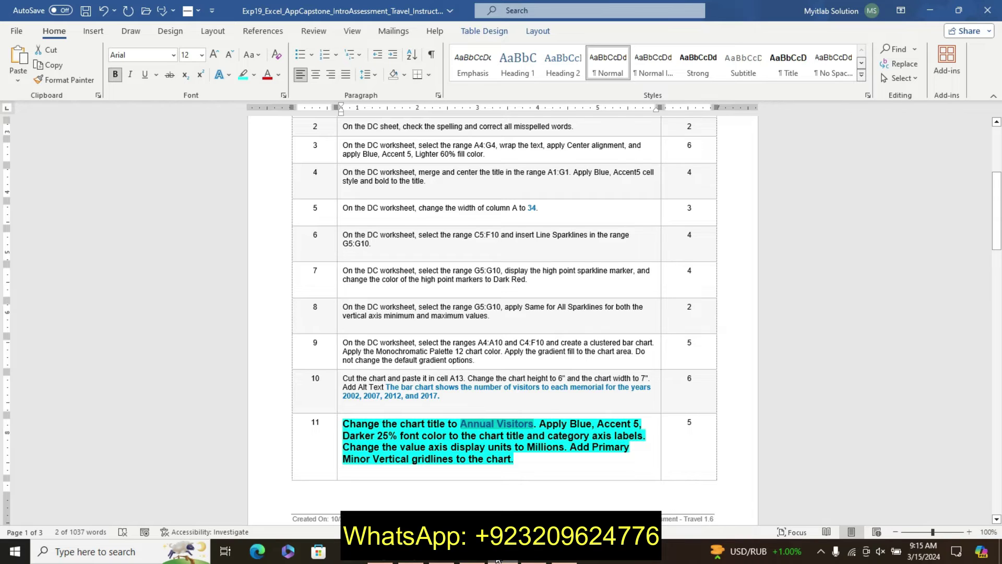
{"action": "left_click", "coordinate": [535, 453]}
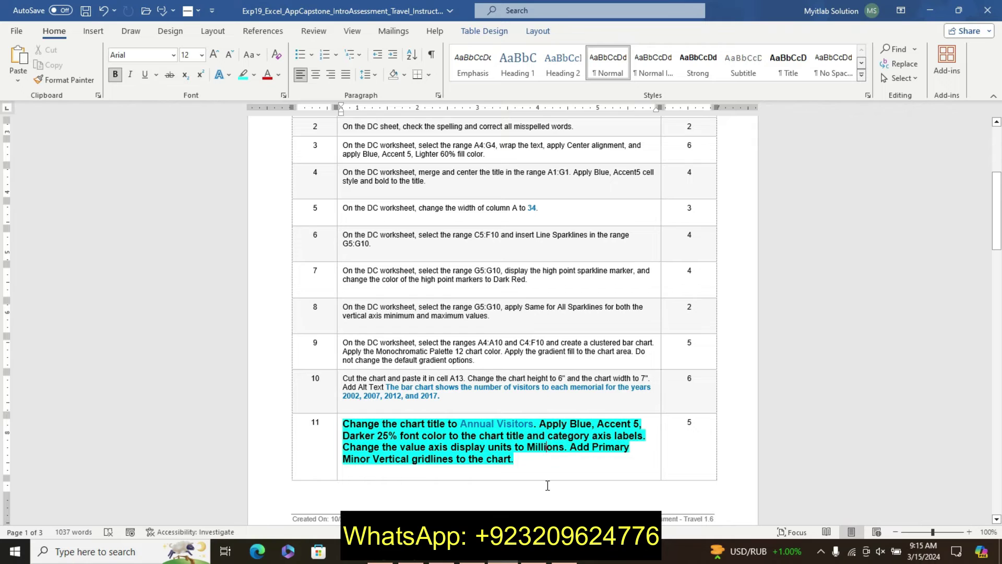
Colour the chart's memorial-name axis labels dark blue to match the title.
{"action": "left_click", "coordinate": [542, 559]}
{"action": "left_click", "coordinate": [320, 495]}
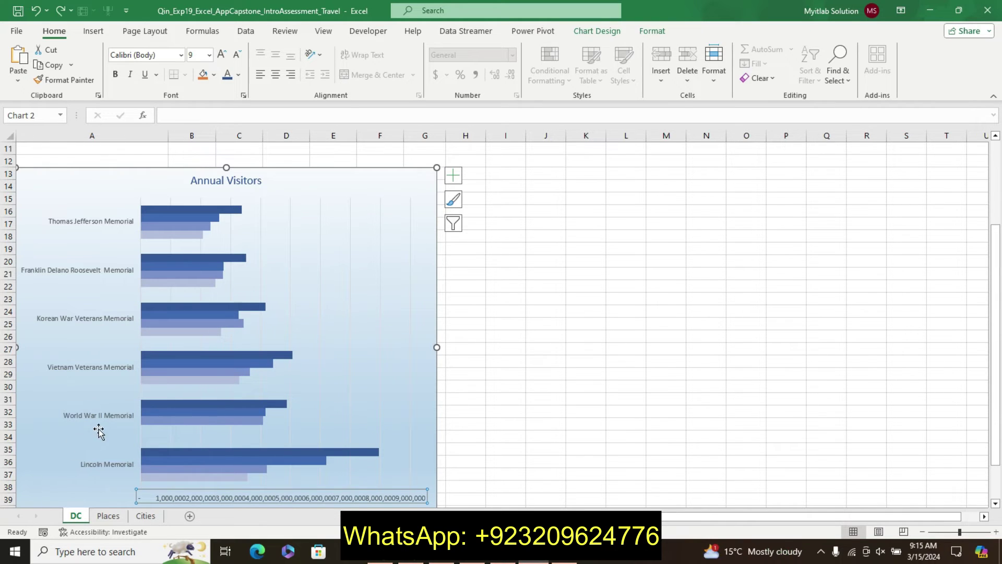
{"action": "left_click", "coordinate": [108, 415]}
{"action": "left_click", "coordinate": [227, 74]}
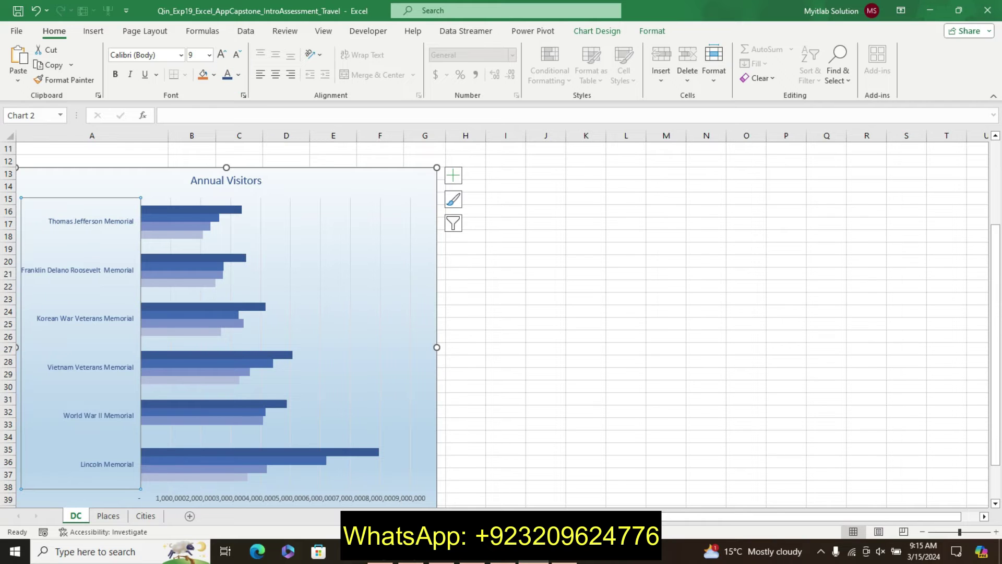
{"action": "left_click", "coordinate": [502, 552]}
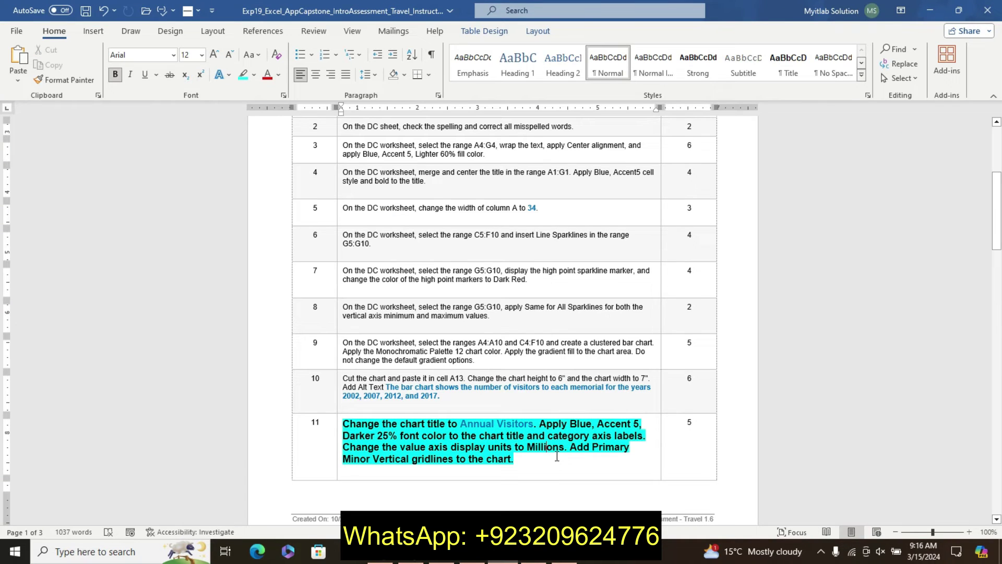
{"action": "left_click", "coordinate": [503, 552]}
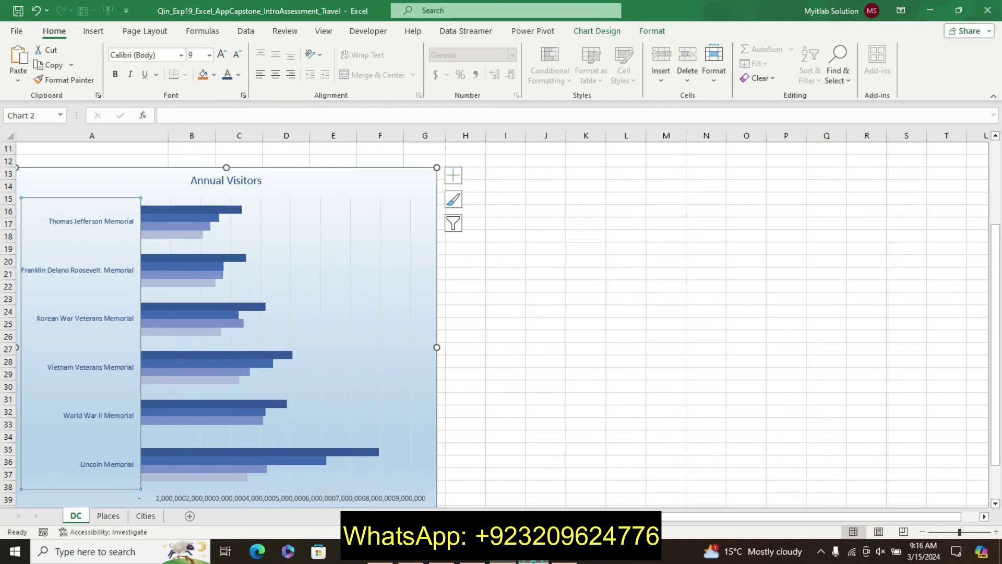
{"action": "right_click", "coordinate": [399, 498]}
Set the value axis display units to Millions so it reads 1 to 9.
{"action": "left_click", "coordinate": [421, 484]}
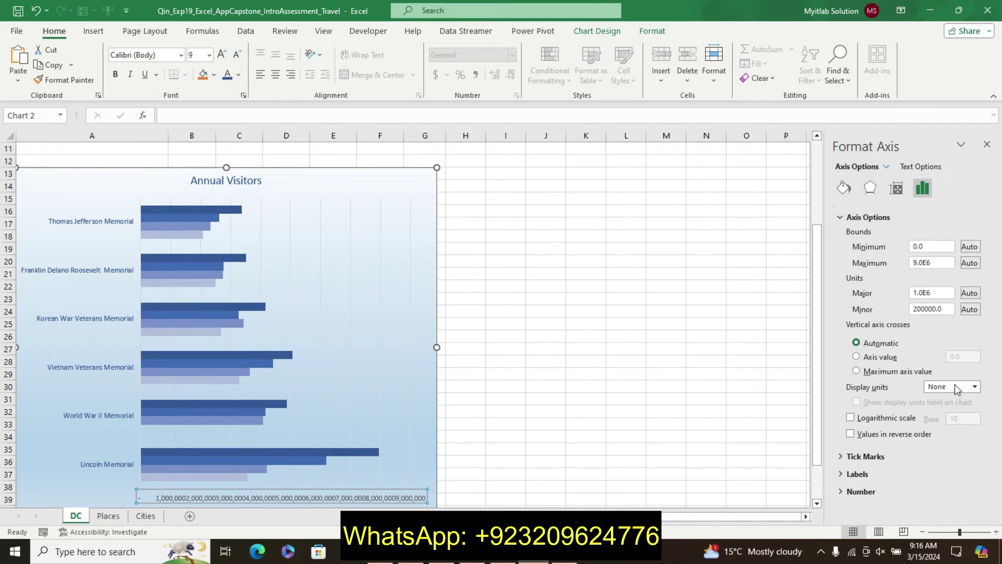
{"action": "left_click", "coordinate": [975, 389]}
{"action": "left_click", "coordinate": [975, 387]}
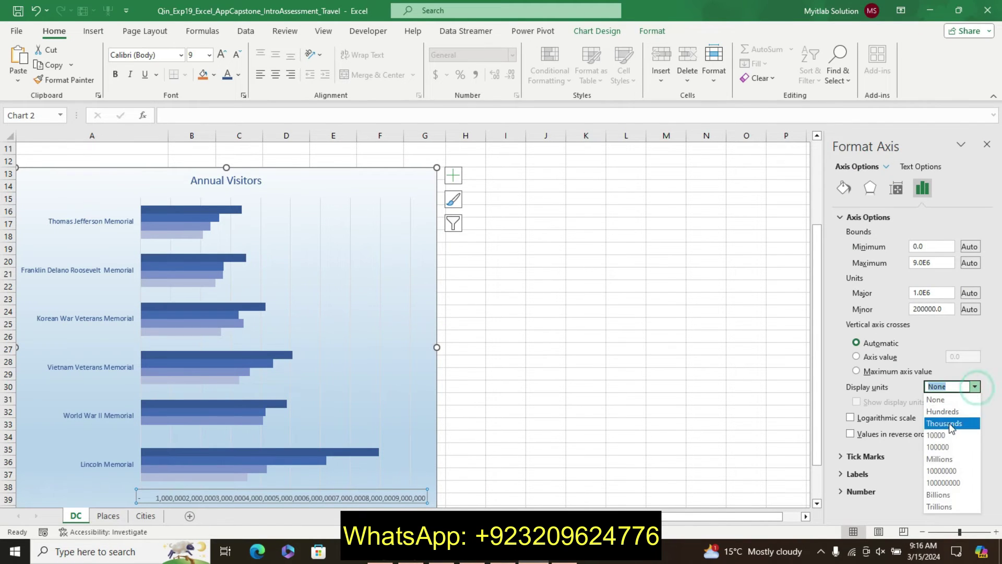
{"action": "left_click", "coordinate": [940, 458]}
{"action": "left_click", "coordinate": [512, 562]}
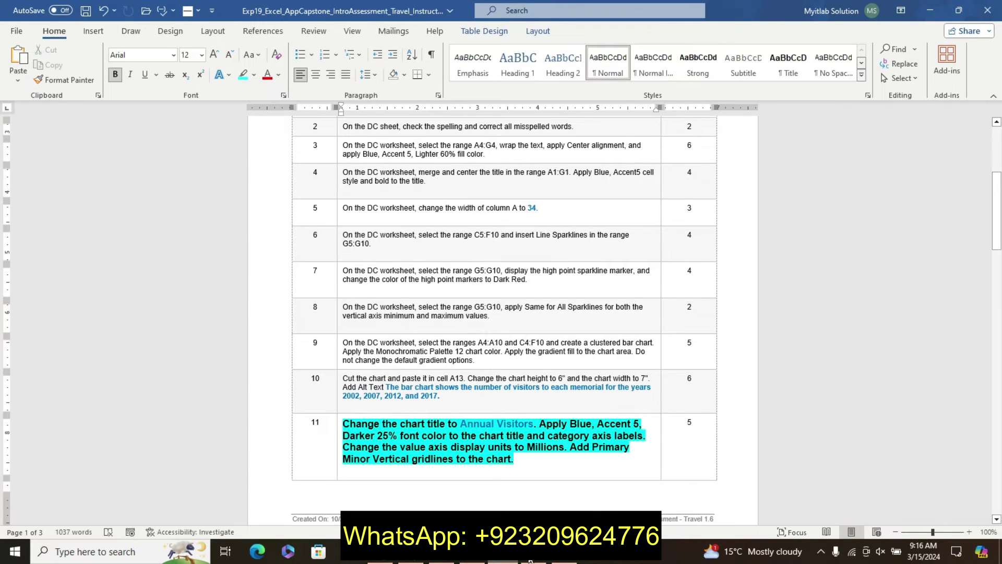
{"action": "left_click", "coordinate": [530, 561]}
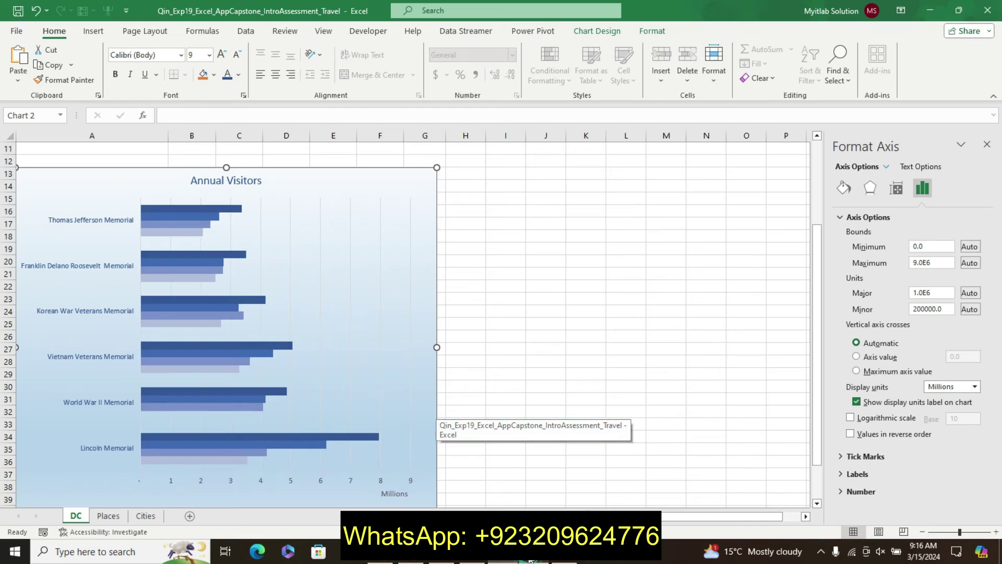
{"action": "left_click", "coordinate": [453, 175]}
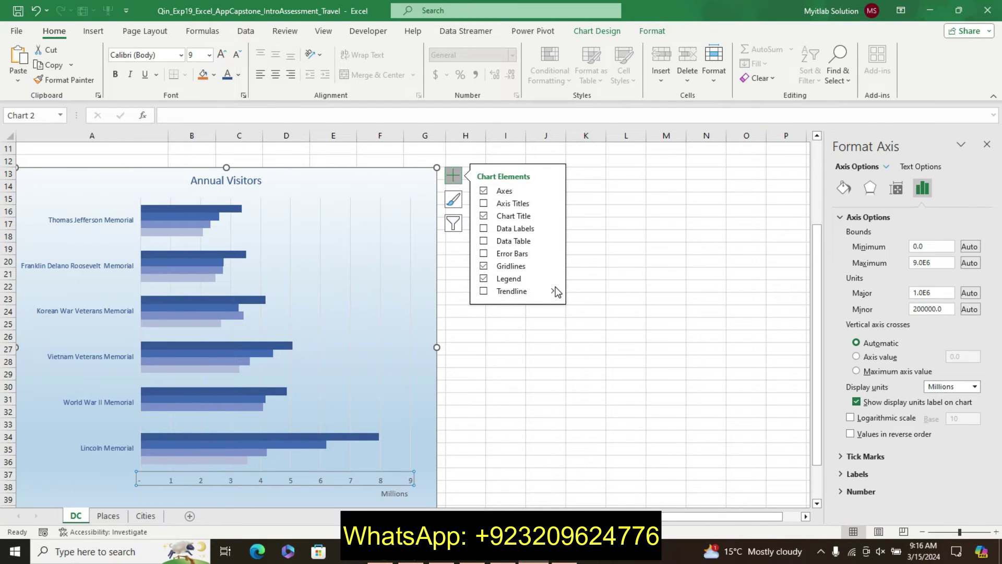
Add Primary Minor Vertical gridlines to the Annual Visitors chart.
{"action": "mouse_move", "coordinate": [554, 266]}
{"action": "left_click", "coordinate": [578, 294]}
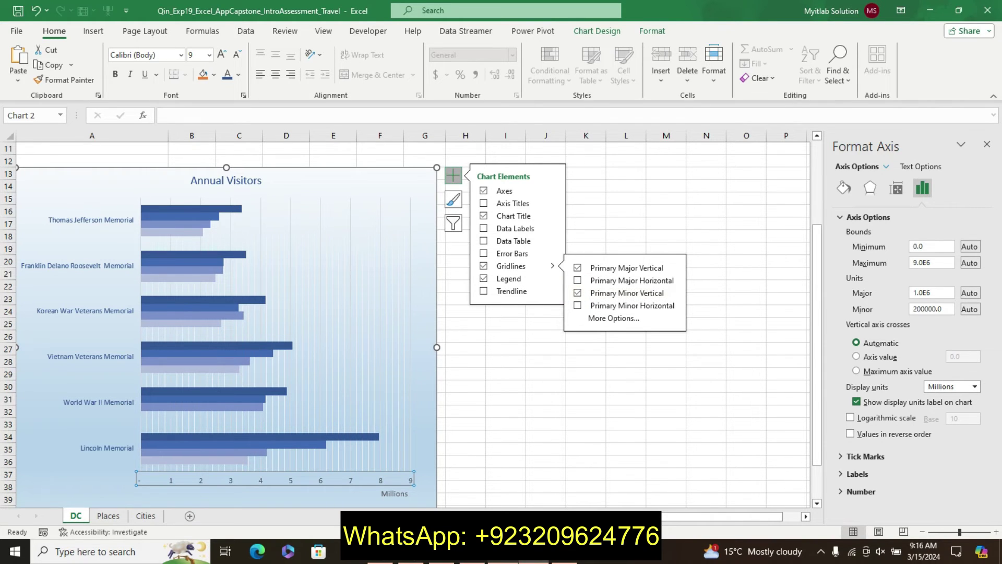
{"action": "left_click", "coordinate": [506, 561]}
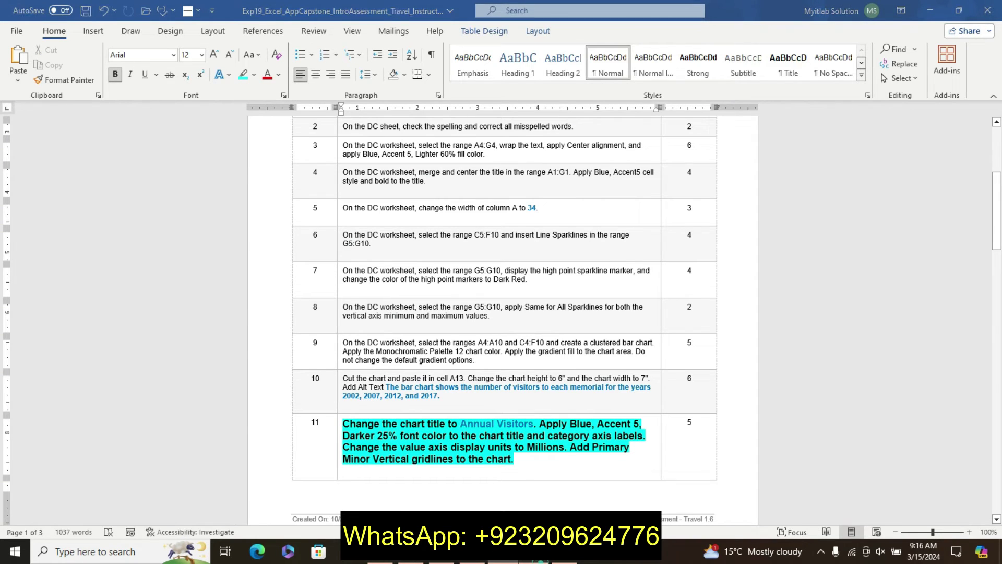
{"action": "left_click", "coordinate": [533, 560]}
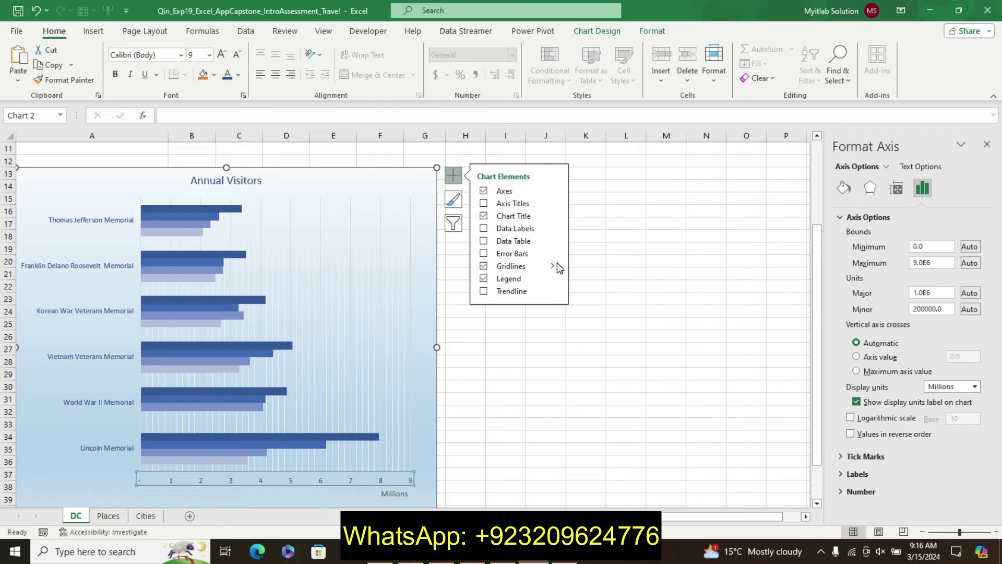
{"action": "left_click", "coordinate": [419, 189]}
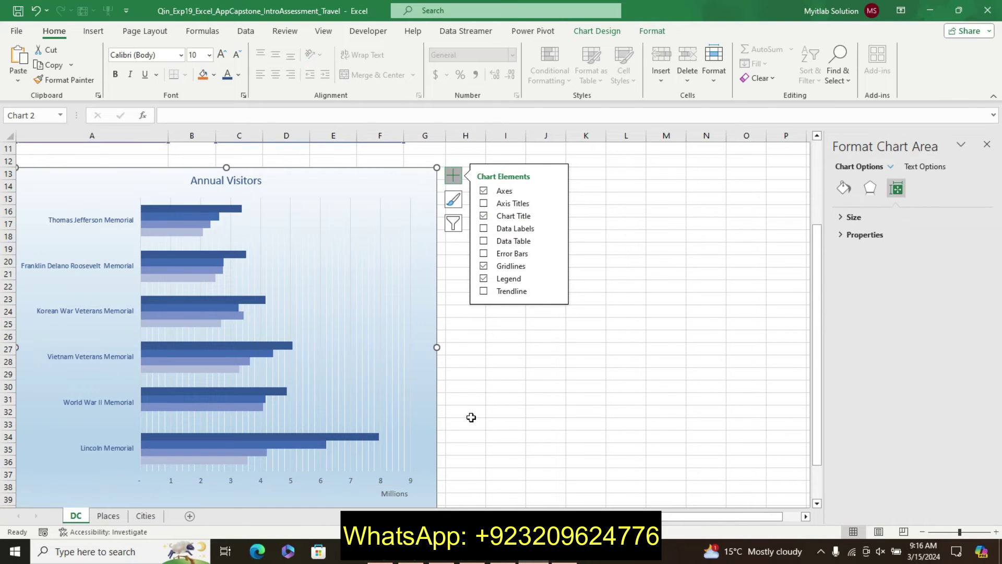
{"action": "key", "text": "alt+Tab"}
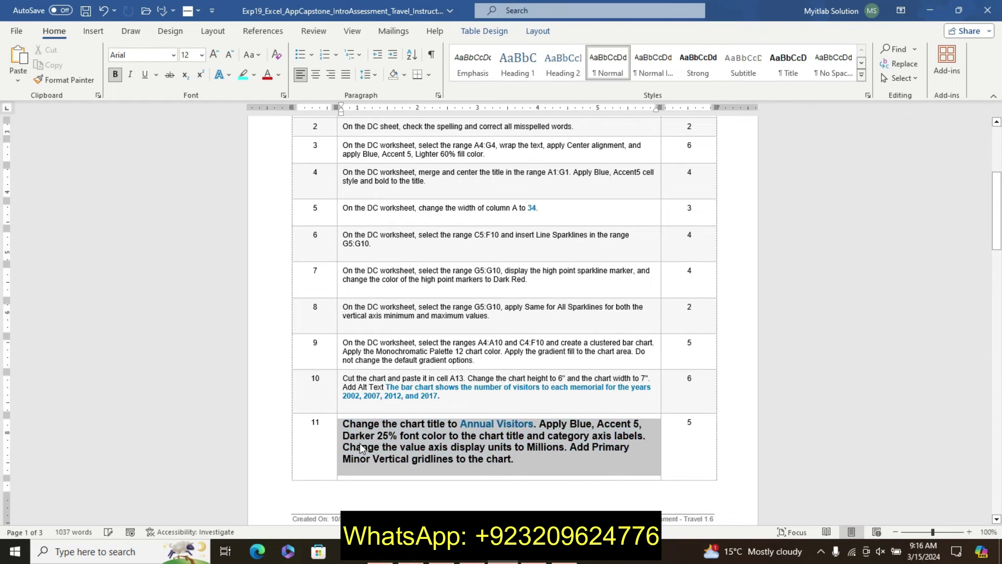
Undo the enlarged formatting on step 11, returning it to plain text.
{"action": "left_click", "coordinate": [361, 449]}
{"action": "key", "text": "ctrl+z"}
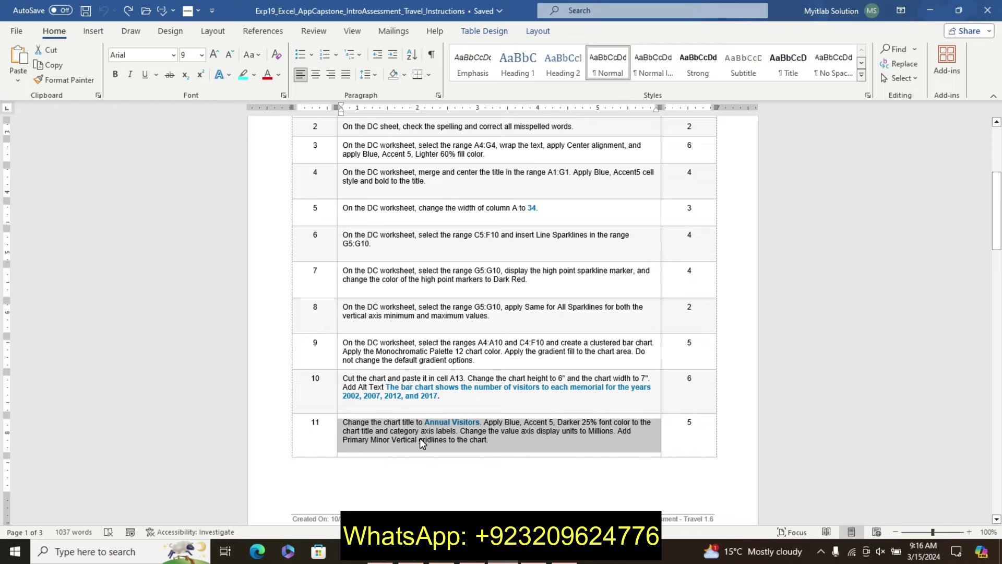
{"action": "left_click", "coordinate": [419, 438]}
{"action": "left_click_drag", "start_coordinate": [996, 245], "coordinate": [957, 414]}
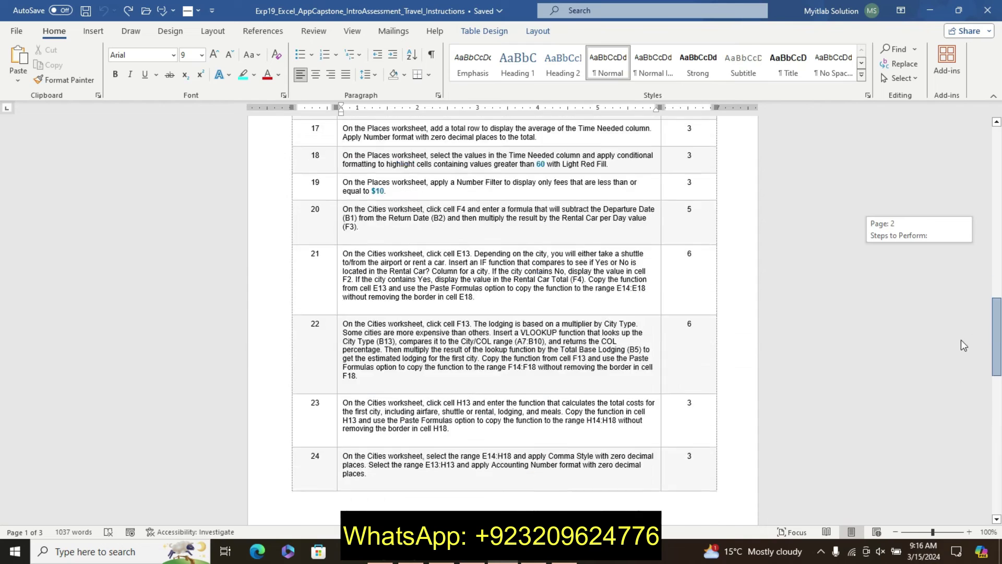
{"action": "left_click_drag", "start_coordinate": [956, 416], "coordinate": [970, 305]}
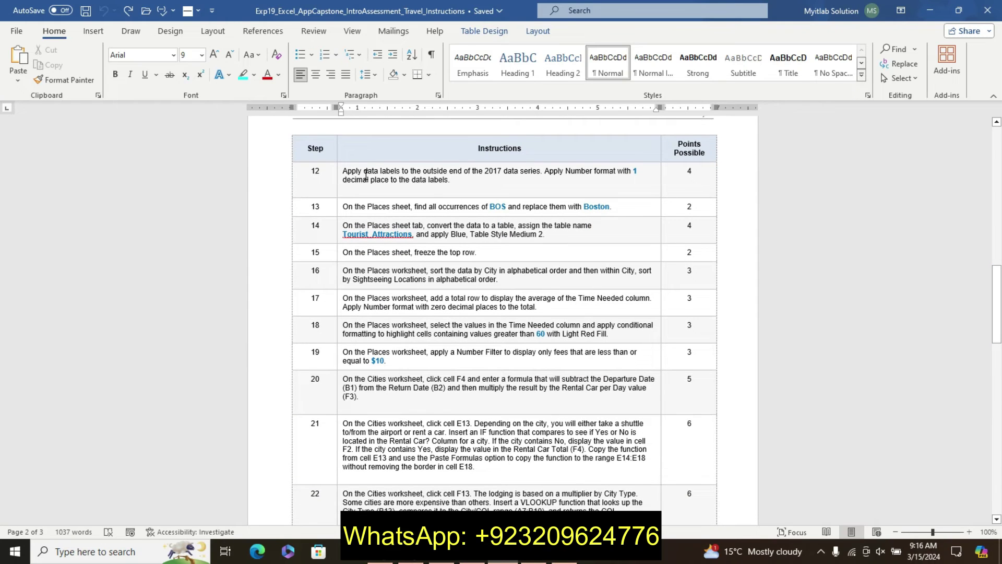
Make the step 12 instruction bold, 11 pt, with a cyan highlight.
{"action": "left_click", "coordinate": [339, 180]}
{"action": "left_click", "coordinate": [424, 138]}
{"action": "left_click", "coordinate": [423, 138]}
{"action": "left_click", "coordinate": [358, 159]}
{"action": "left_click", "coordinate": [391, 156]}
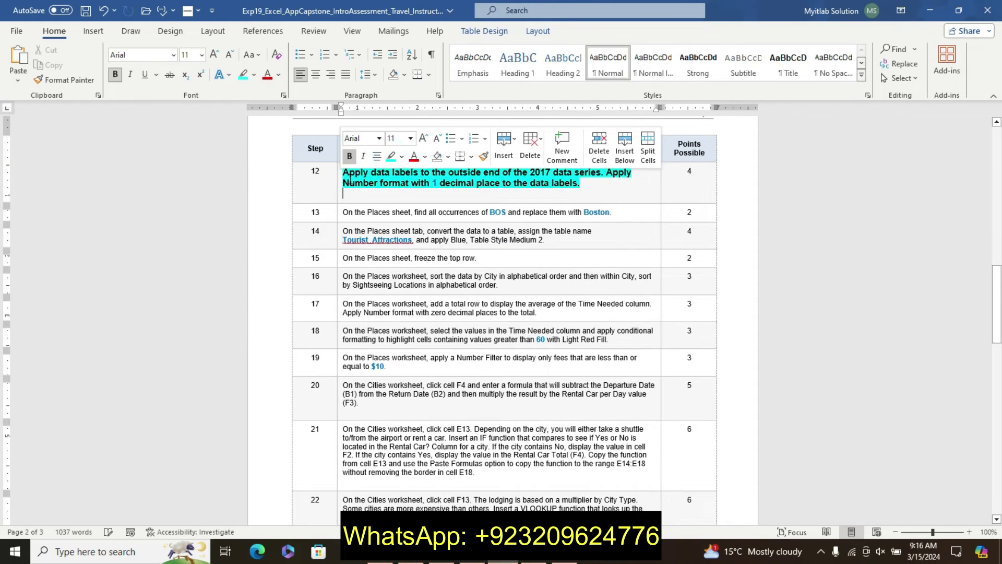
{"action": "left_click_drag", "start_coordinate": [347, 173], "coordinate": [516, 188]}
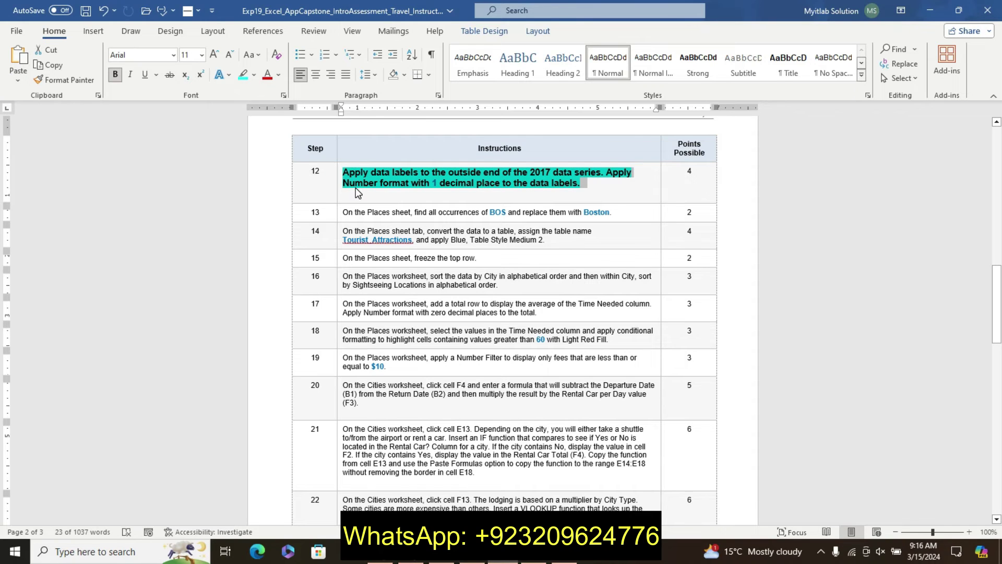
{"action": "left_click", "coordinate": [833, 526]}
{"action": "key", "text": "alt+Tab"}
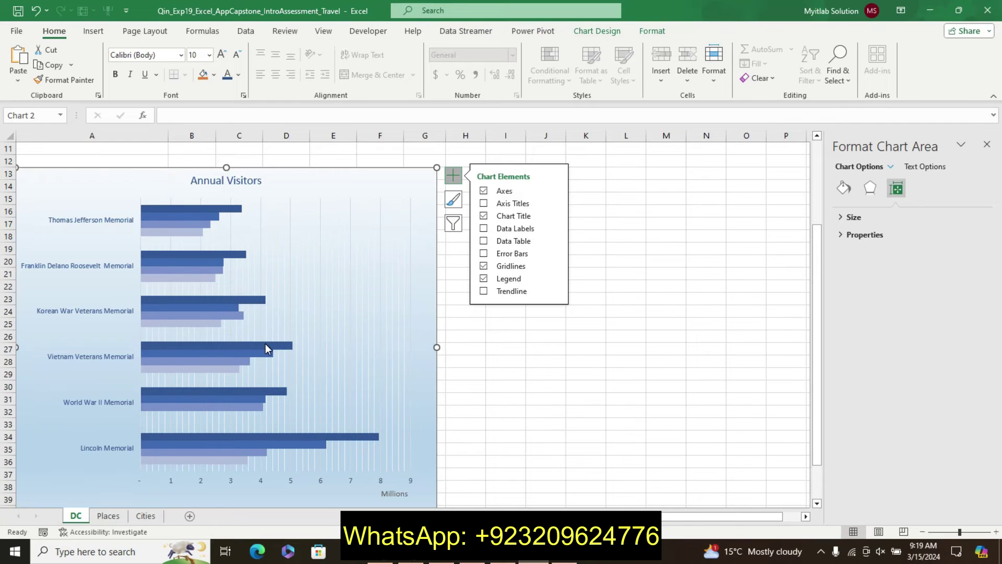
Add Outside End data labels to the chart's 2017 series.
{"action": "left_click", "coordinate": [265, 343]}
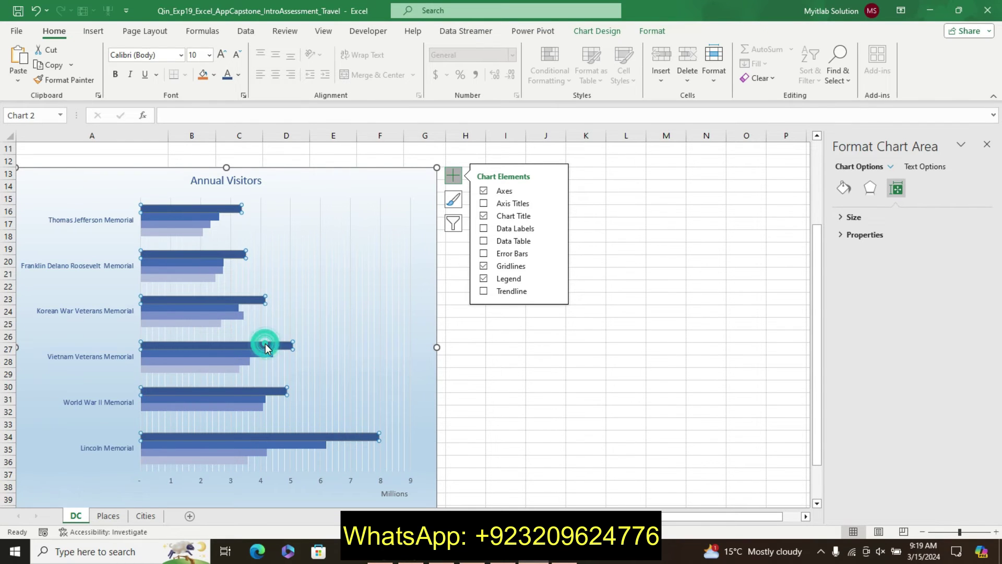
{"action": "left_click", "coordinate": [553, 228]}
{"action": "left_click", "coordinate": [617, 279]}
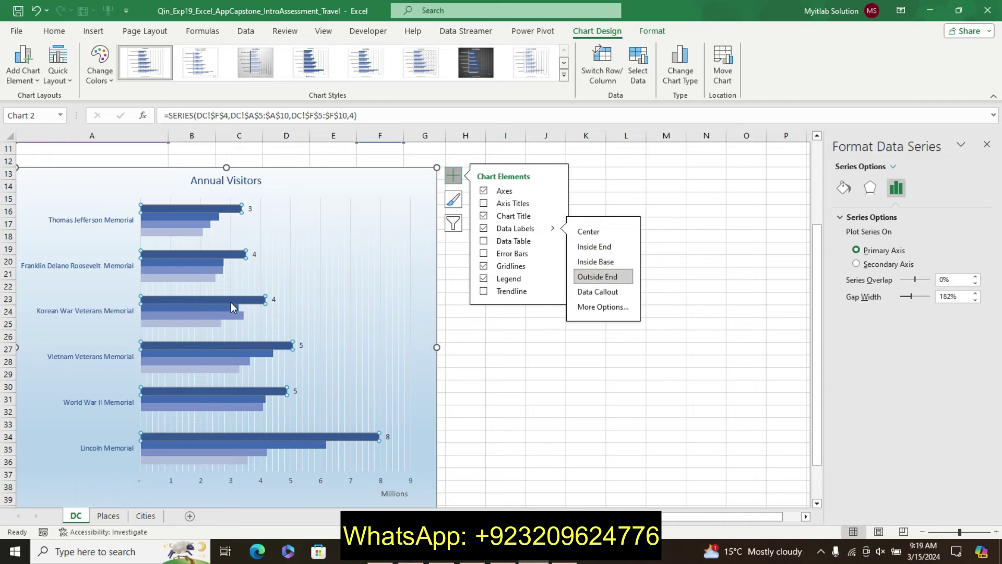
{"action": "key", "text": "alt+Tab"}
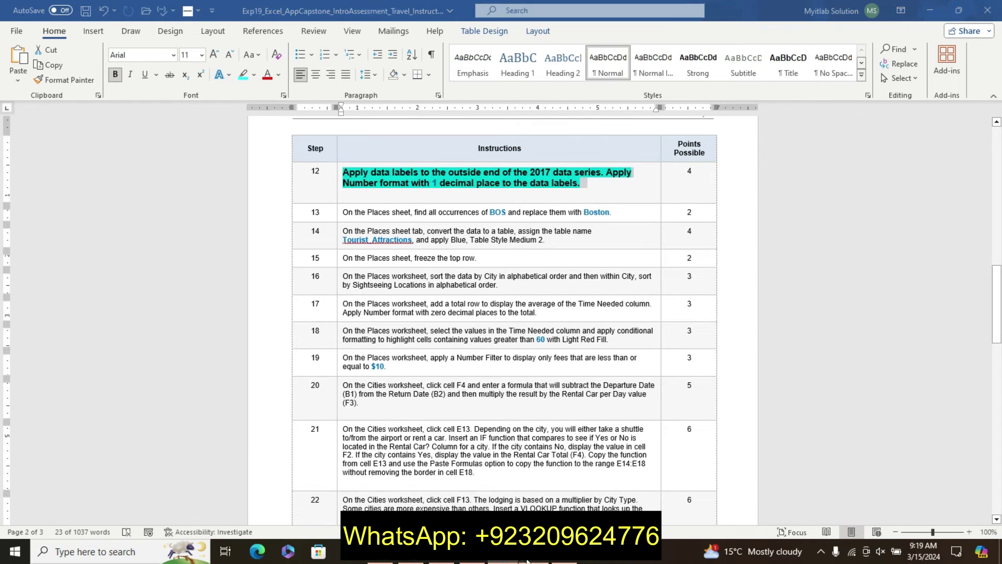
{"action": "key", "text": "alt+Tab"}
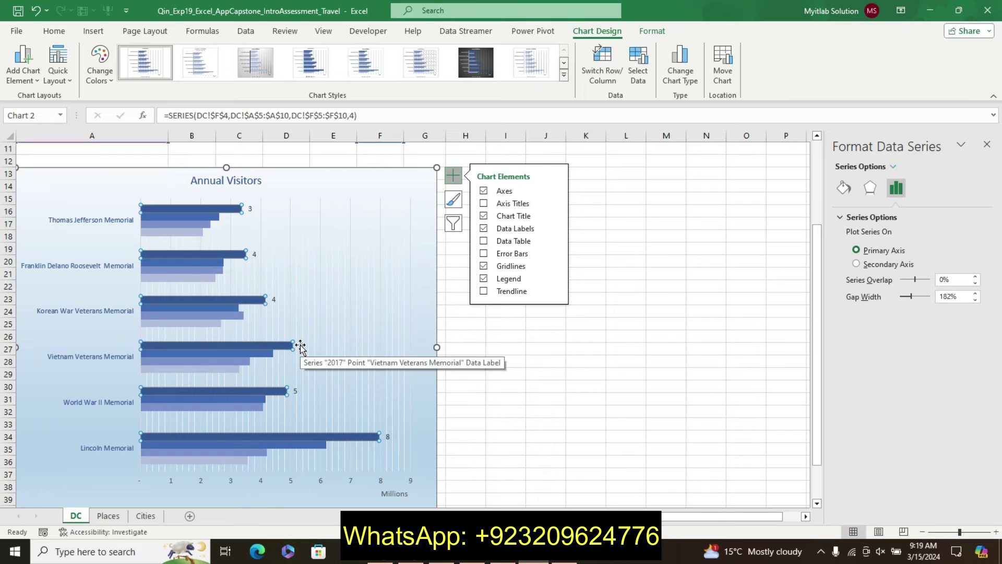
{"action": "left_click", "coordinate": [552, 228]}
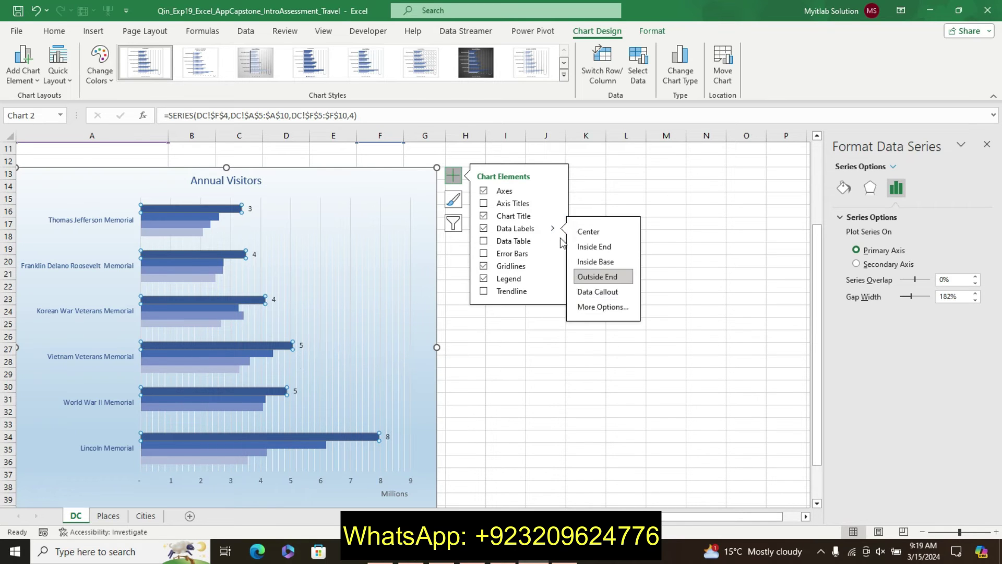
{"action": "left_click", "coordinate": [601, 306]}
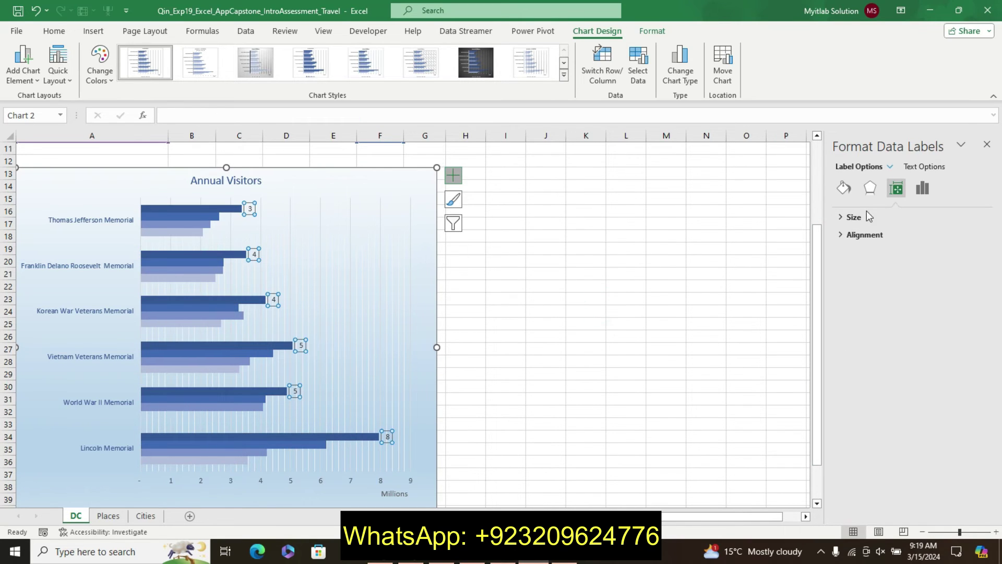
Format the 2017 data labels as Number with 1 decimal place.
{"action": "left_click", "coordinate": [453, 176]}
{"action": "left_click", "coordinate": [553, 228]}
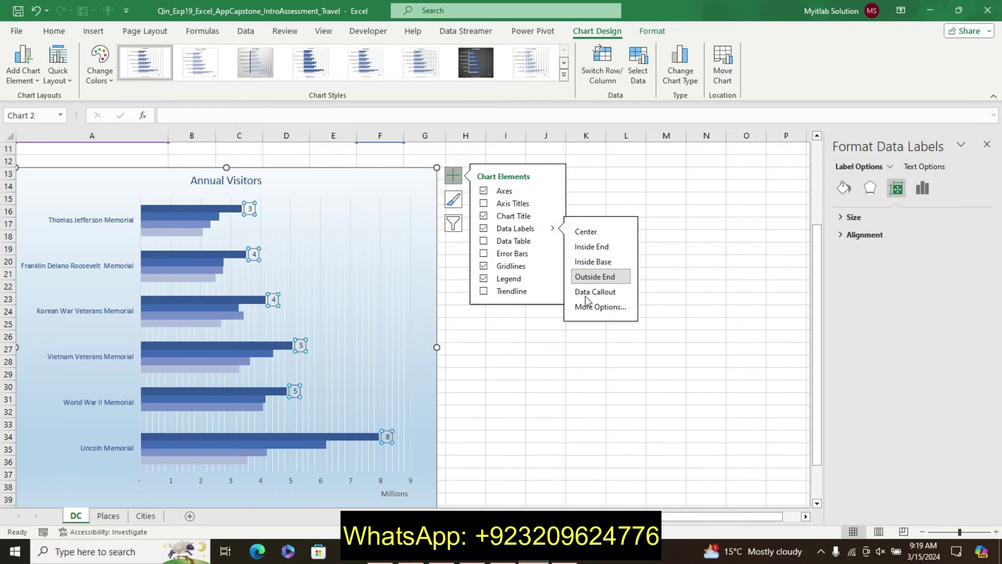
{"action": "left_click", "coordinate": [595, 306]}
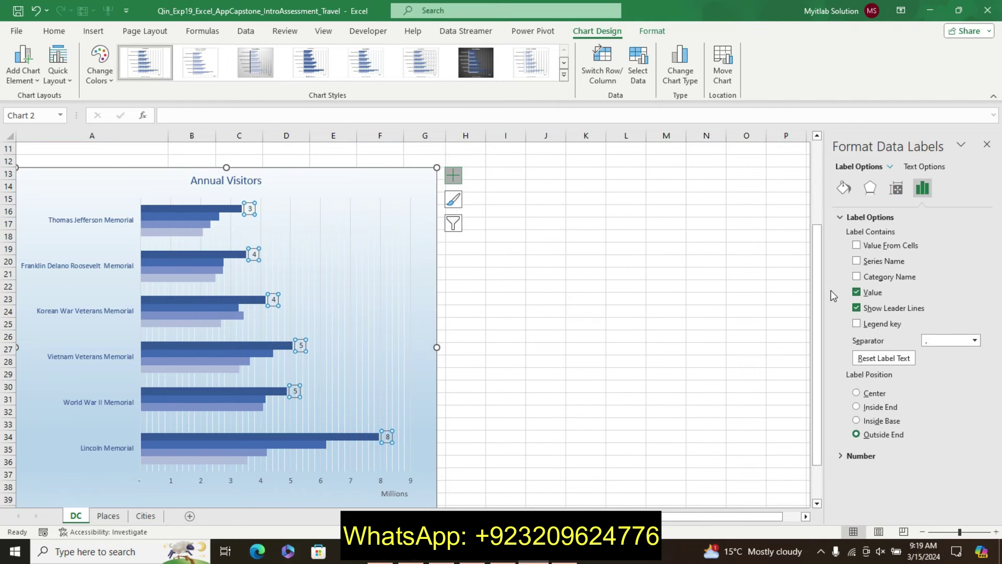
{"action": "left_click", "coordinate": [861, 455]}
{"action": "left_click", "coordinate": [869, 217]}
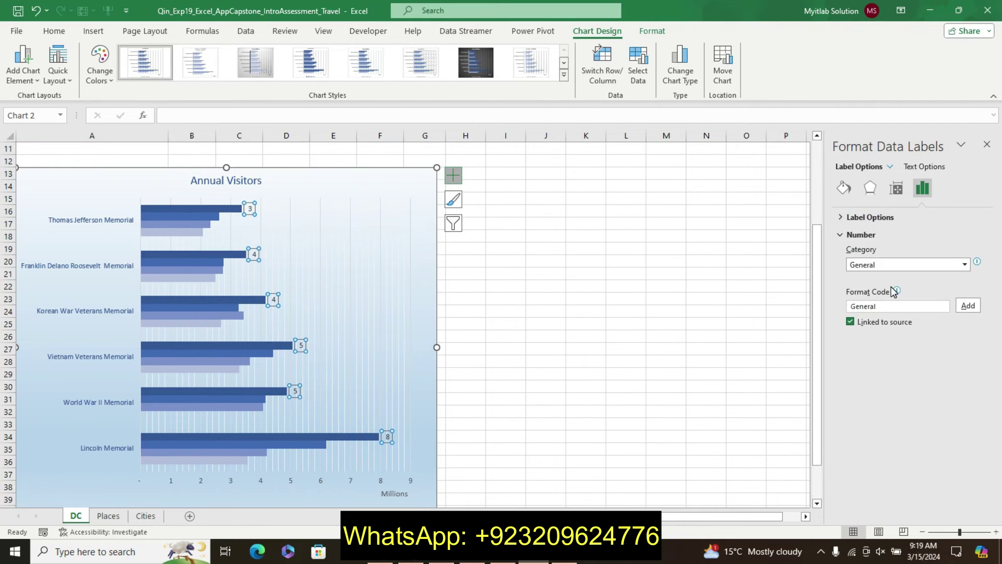
{"action": "left_click", "coordinate": [964, 264]}
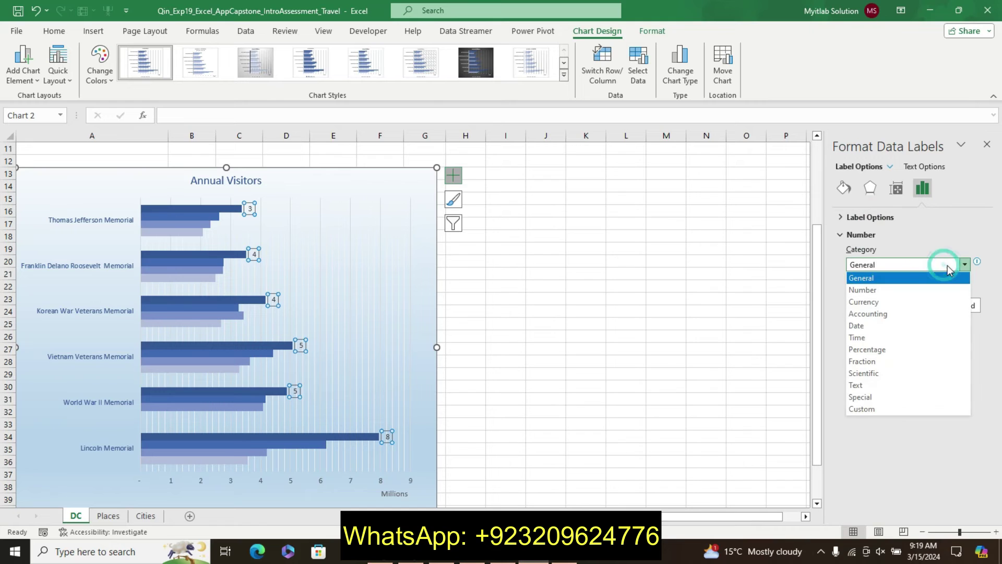
{"action": "left_click", "coordinate": [914, 292]}
{"action": "double_click", "coordinate": [926, 281]}
{"action": "type", "text": "1"}
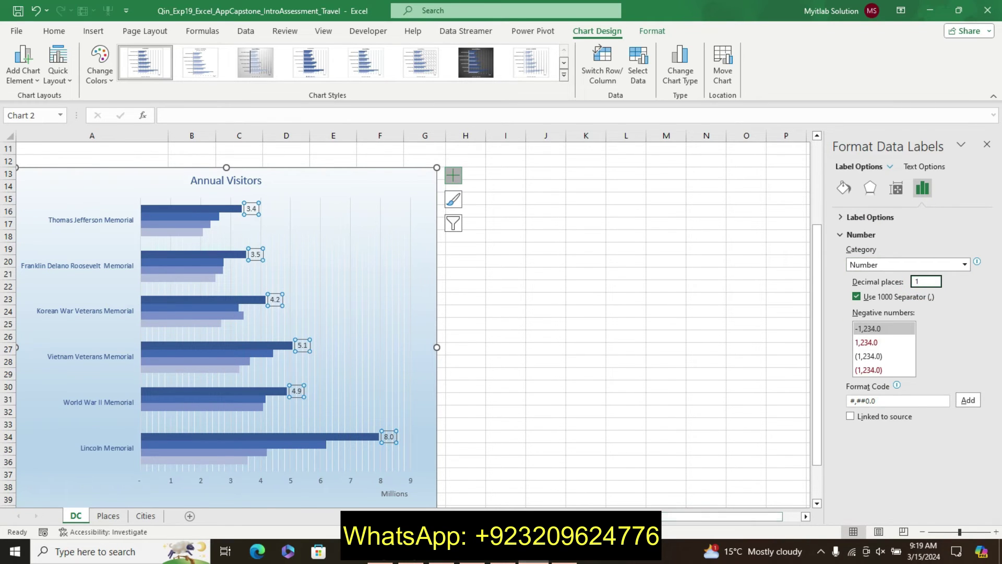
{"action": "left_click", "coordinate": [509, 559]}
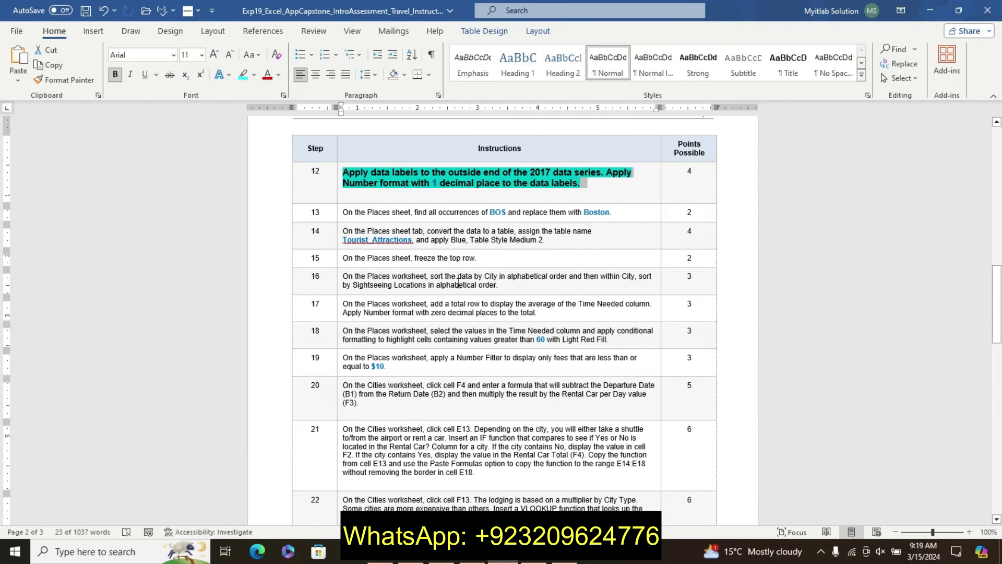
Remove step 12's highlight and make step 13 bold, size 11, cyan-highlighted.
{"action": "key", "text": "ctrl+z"}
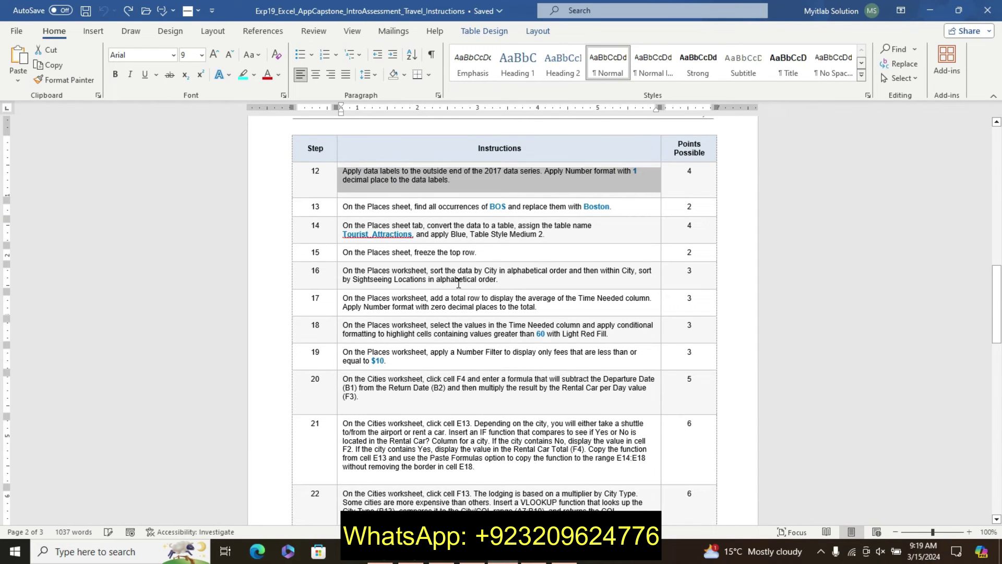
{"action": "left_click", "coordinate": [347, 209]}
{"action": "left_click", "coordinate": [338, 206]}
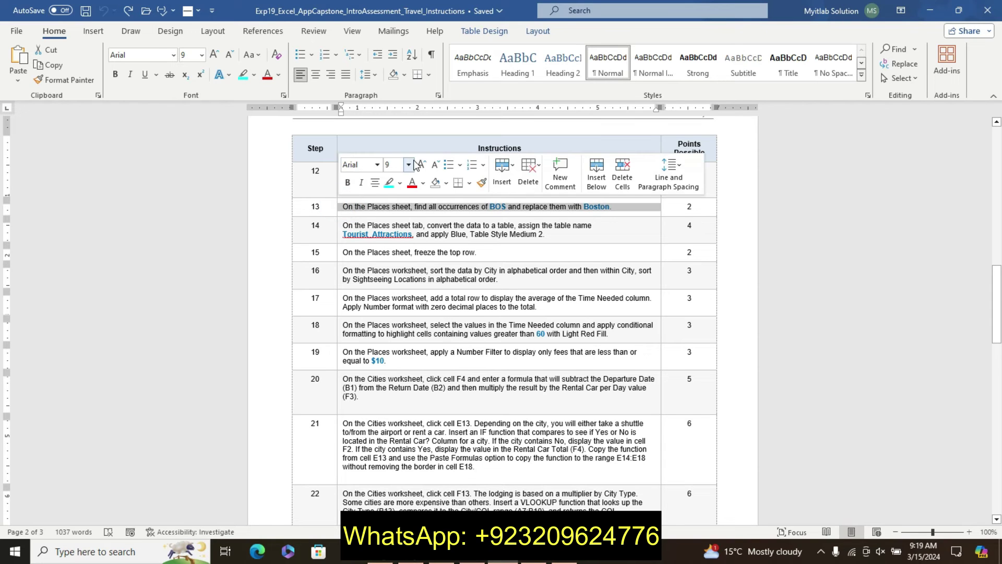
{"action": "left_click", "coordinate": [420, 165]}
{"action": "left_click", "coordinate": [421, 165]}
{"action": "left_click", "coordinate": [347, 182]}
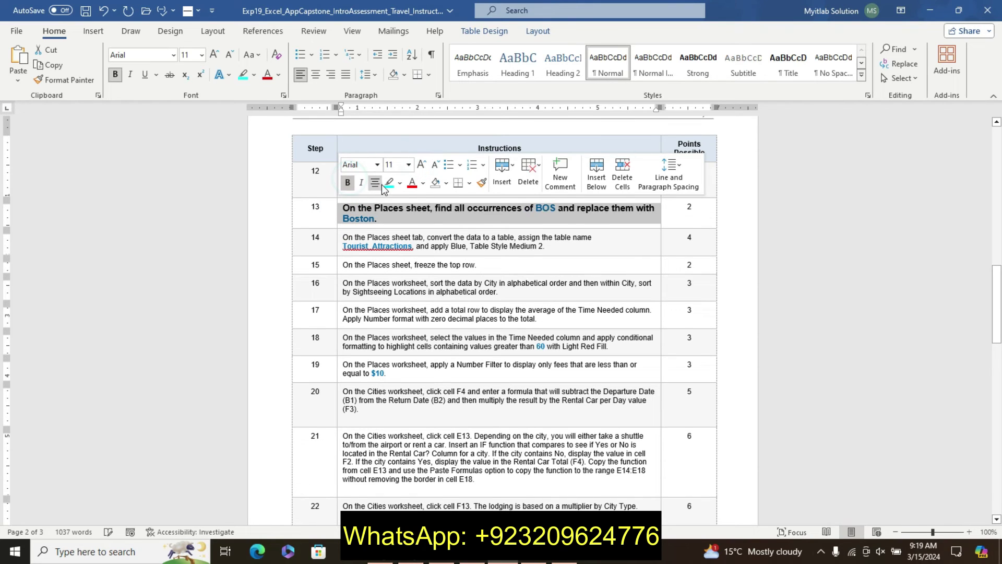
{"action": "left_click", "coordinate": [387, 183]}
{"action": "left_click", "coordinate": [519, 208]}
{"action": "triple_click", "coordinate": [359, 208]}
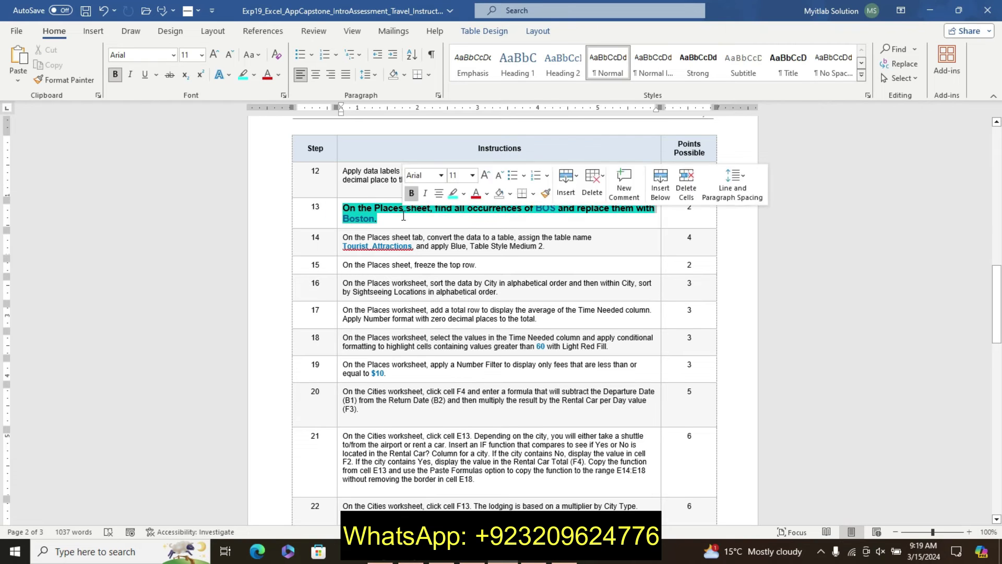
{"action": "left_click", "coordinate": [543, 559]}
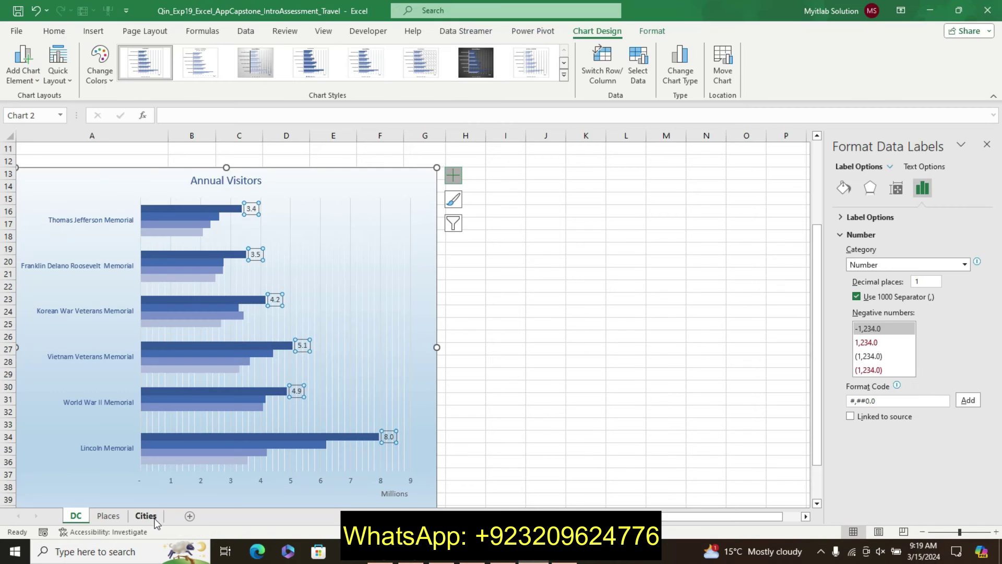
Close the data label pane, deselect the chart and move to the Places sheet.
{"action": "left_click", "coordinate": [108, 516]}
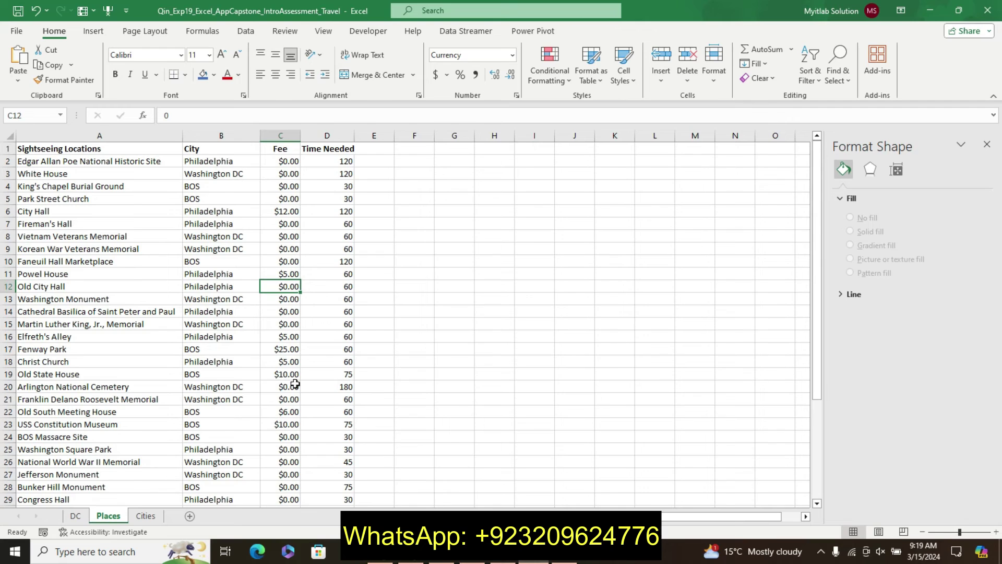
{"action": "left_click", "coordinate": [76, 515]}
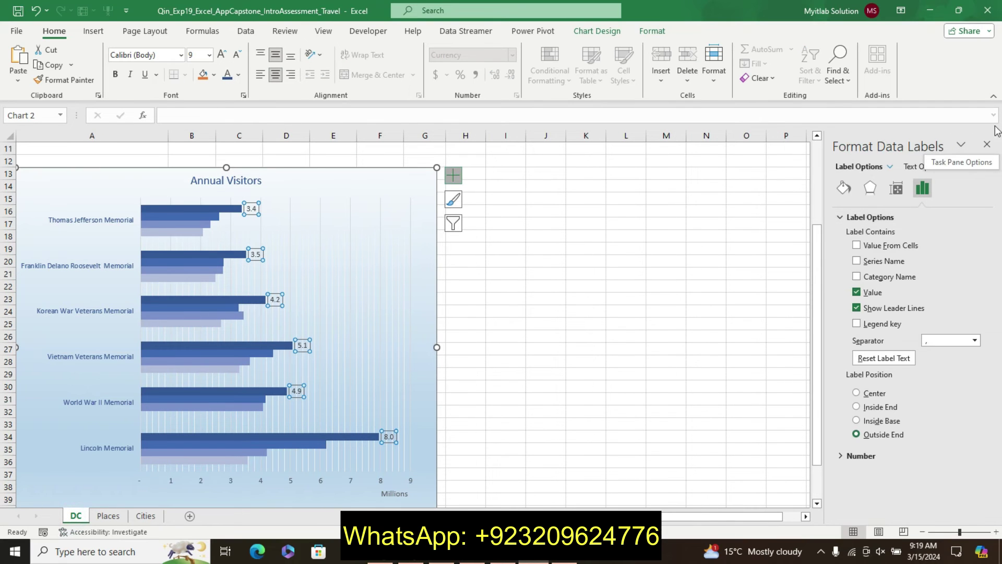
{"action": "left_click", "coordinate": [986, 145]}
{"action": "left_click_drag", "start_coordinate": [994, 261], "coordinate": [994, 178]}
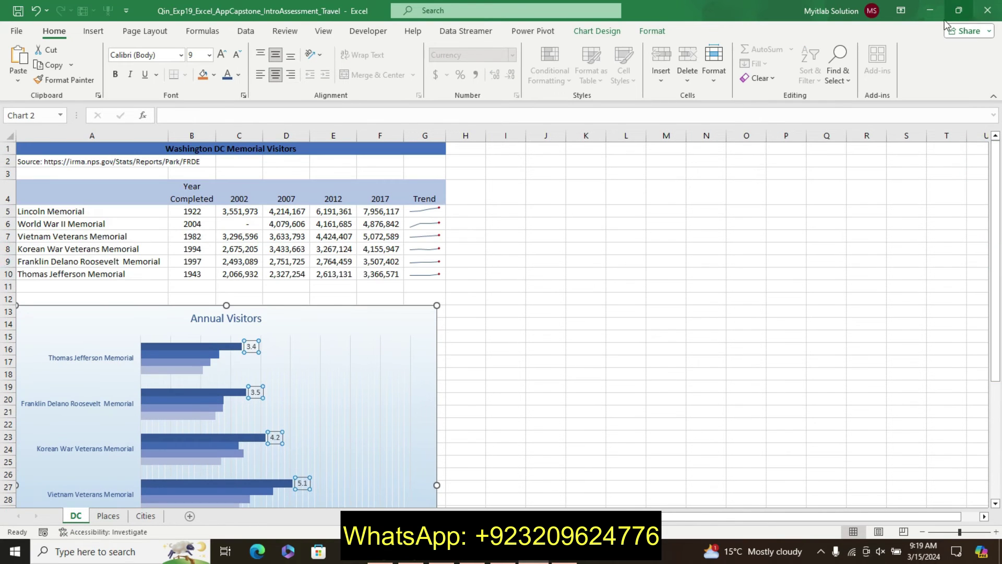
{"action": "left_click", "coordinate": [564, 336]}
{"action": "left_click", "coordinate": [108, 516]}
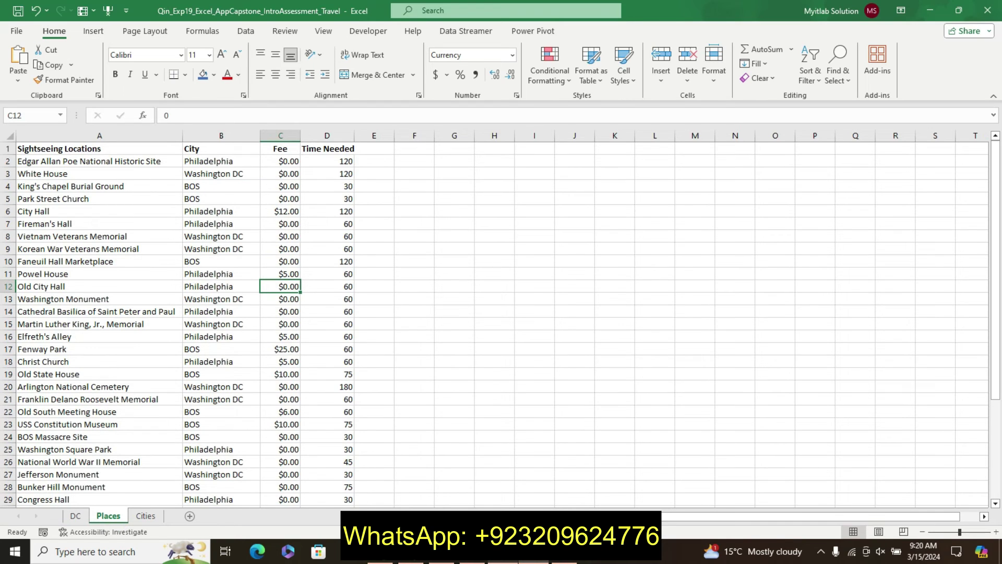
{"action": "key", "text": "alt+Tab"}
{"action": "left_click", "coordinate": [515, 560]}
Replace all 13 BOS entries on the Places sheet with Boston.
{"action": "left_click", "coordinate": [836, 69]}
{"action": "left_click", "coordinate": [852, 118]}
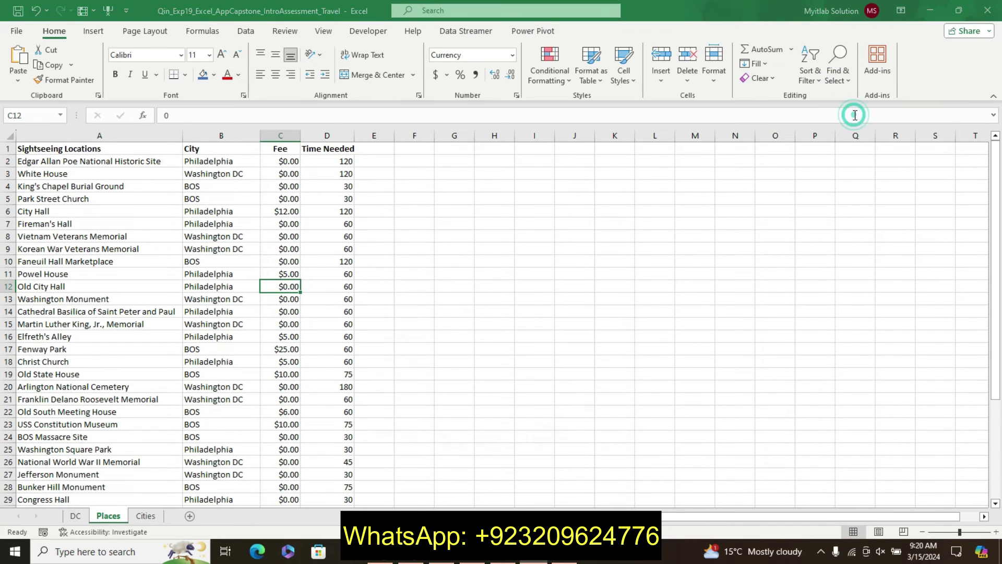
{"action": "type", "text": "B"}
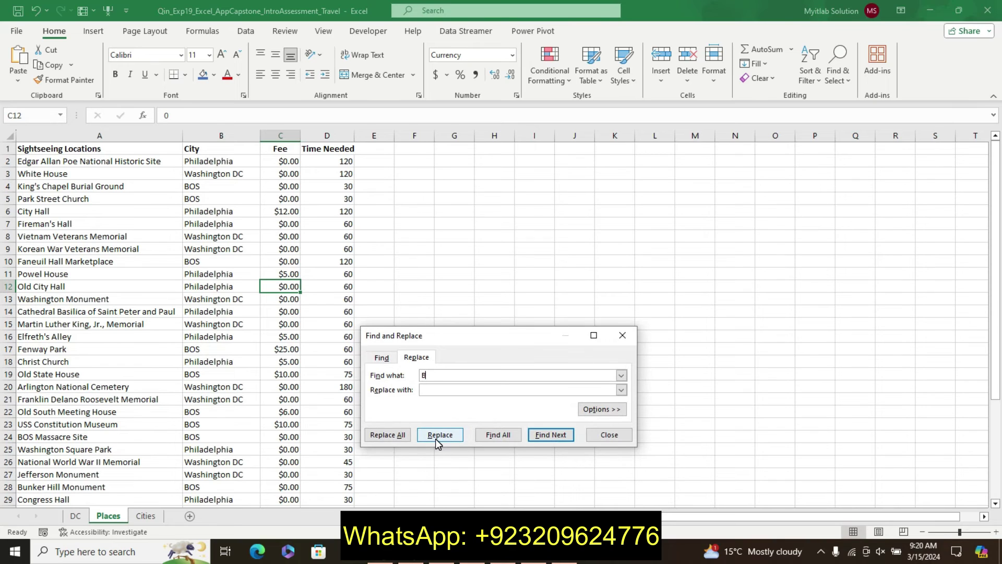
{"action": "type", "text": "o9"}
{"action": "key", "text": "BackSpace"}
{"action": "key", "text": "BackSpace"}
{"action": "type", "text": "OS"}
{"action": "left_click", "coordinate": [436, 389]}
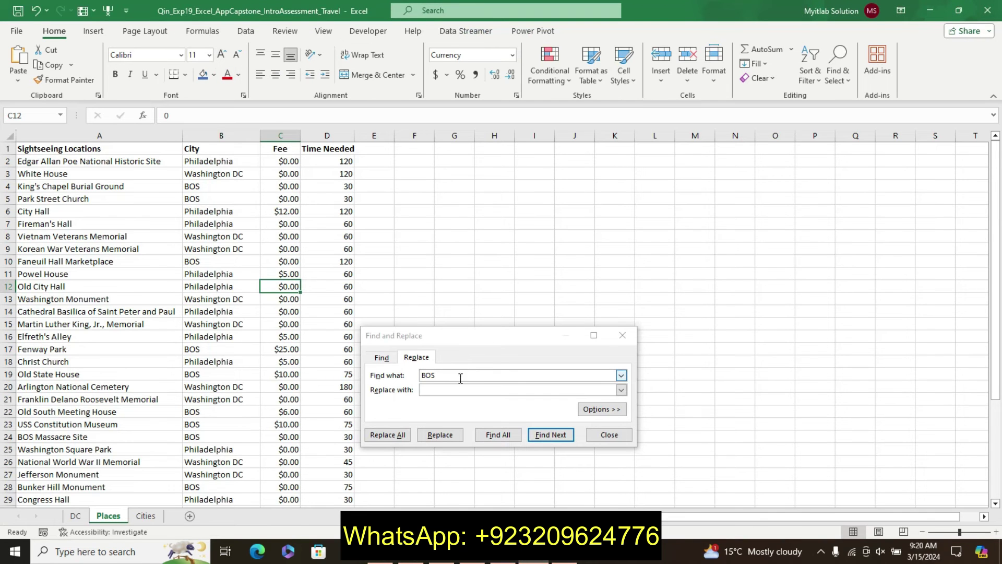
{"action": "left_click", "coordinate": [455, 386]}
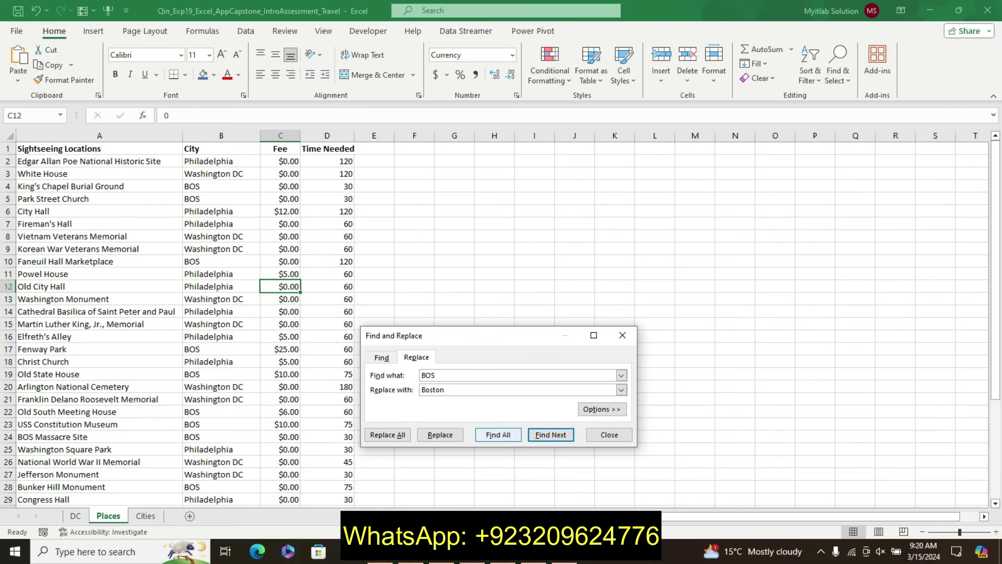
{"action": "left_click", "coordinate": [511, 558]}
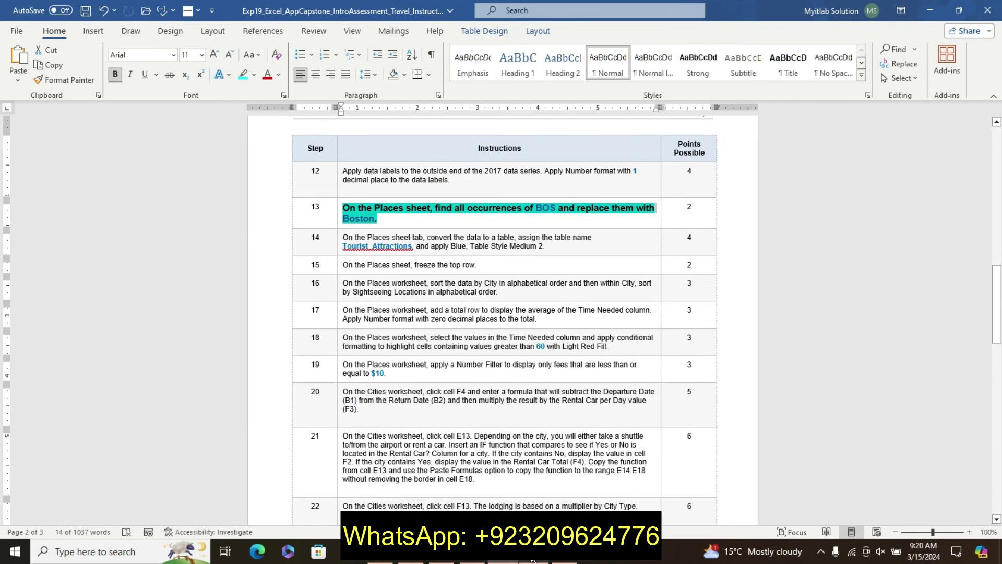
{"action": "left_click", "coordinate": [522, 558]}
{"action": "left_click", "coordinate": [403, 435]}
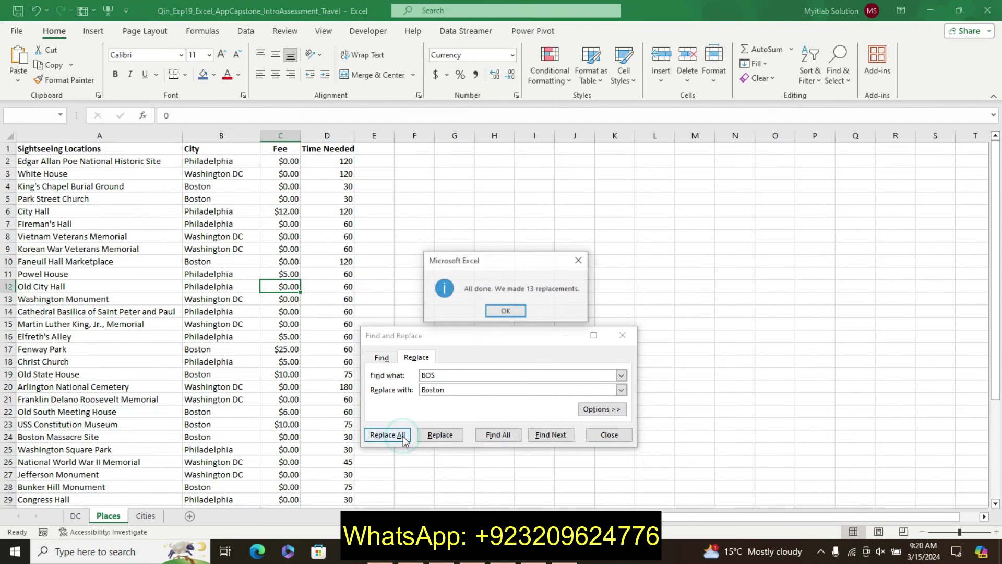
{"action": "left_click", "coordinate": [509, 313]}
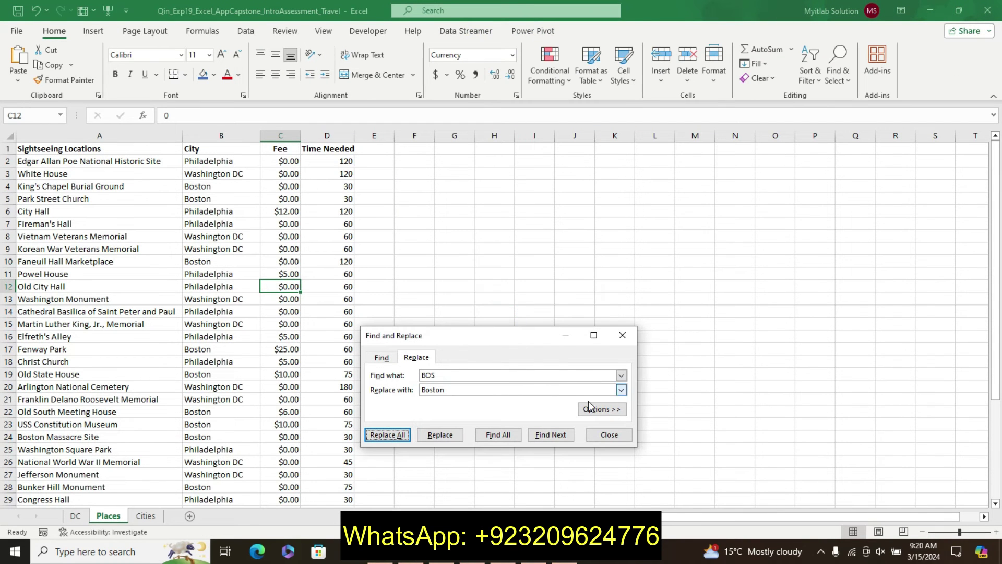
{"action": "left_click", "coordinate": [609, 435]}
{"action": "left_click", "coordinate": [511, 560]}
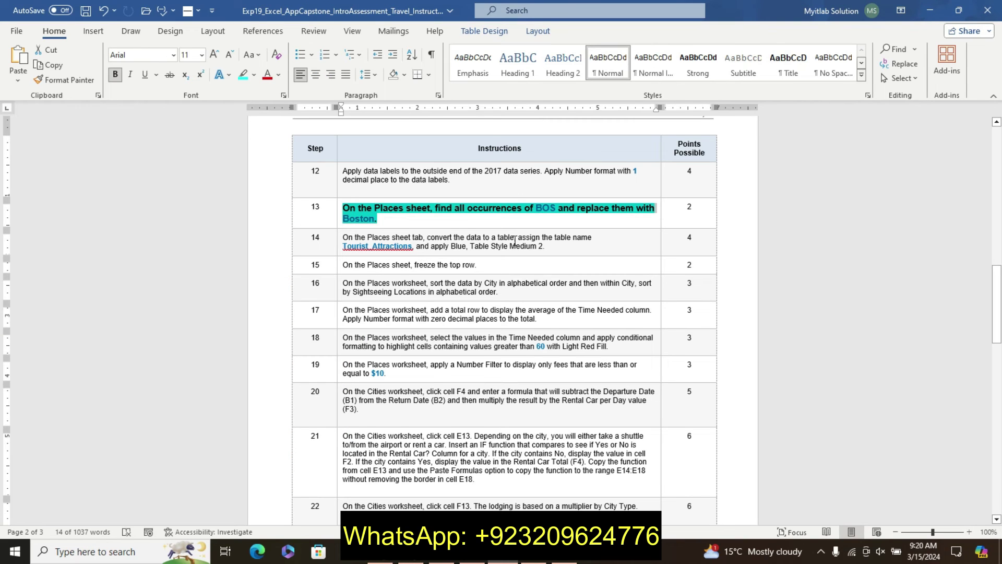
Undo step 13's formatting, then make step 14 bold, size 11 and cyan-highlighted.
{"action": "key", "text": "ctrl+z"}
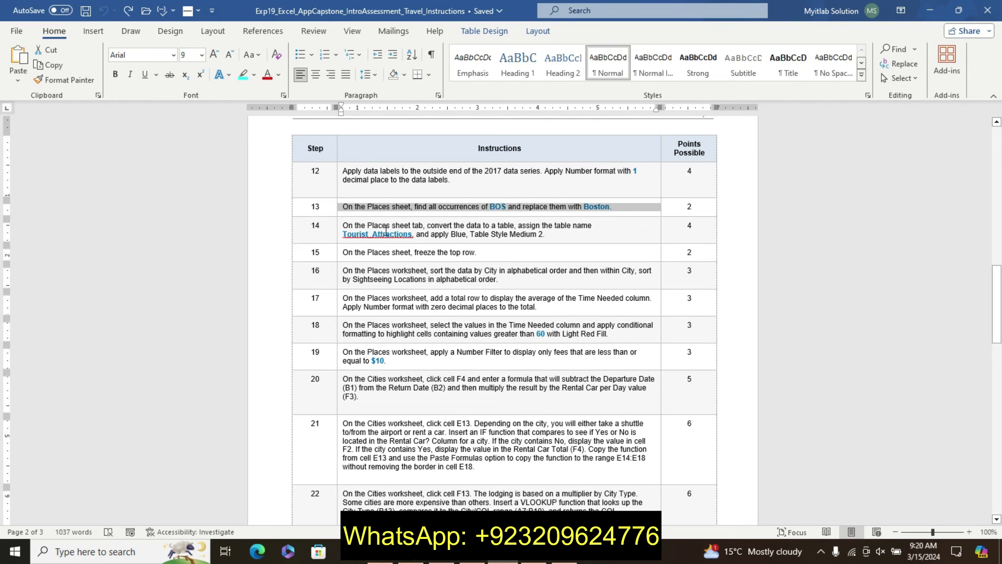
{"action": "left_click", "coordinate": [337, 232]}
{"action": "left_click", "coordinate": [421, 190]}
{"action": "left_click", "coordinate": [421, 190]}
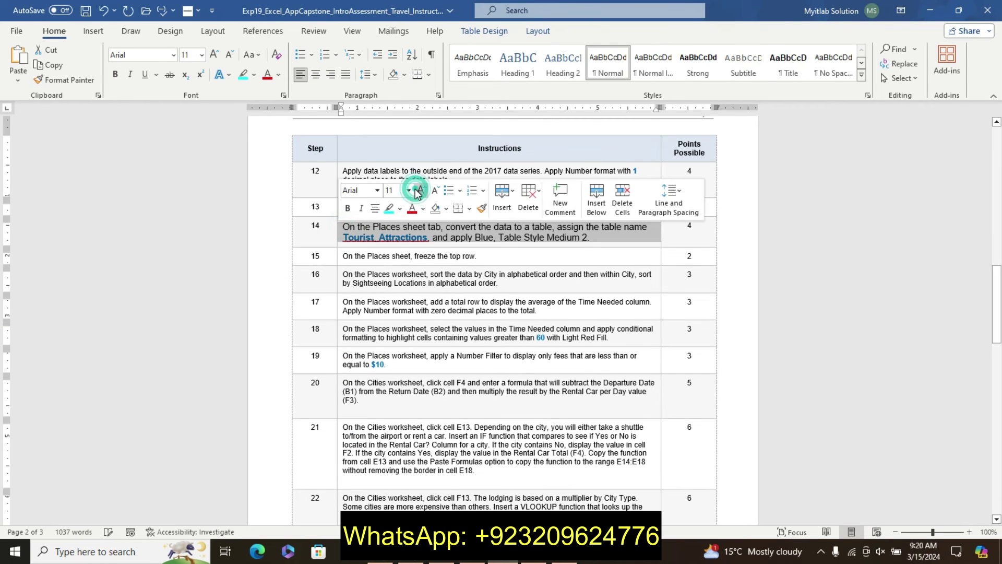
{"action": "left_click", "coordinate": [347, 210]}
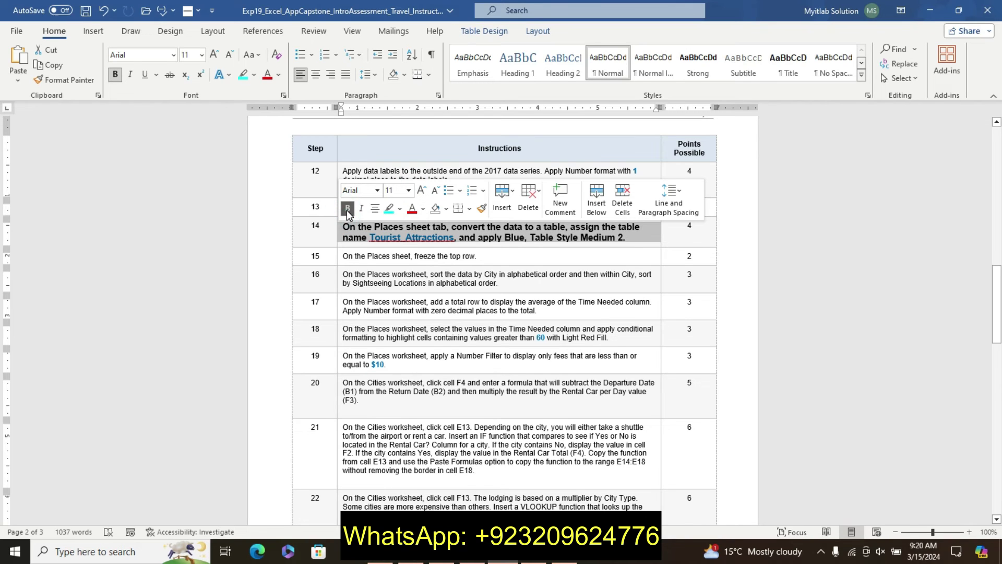
{"action": "left_click", "coordinate": [389, 209]}
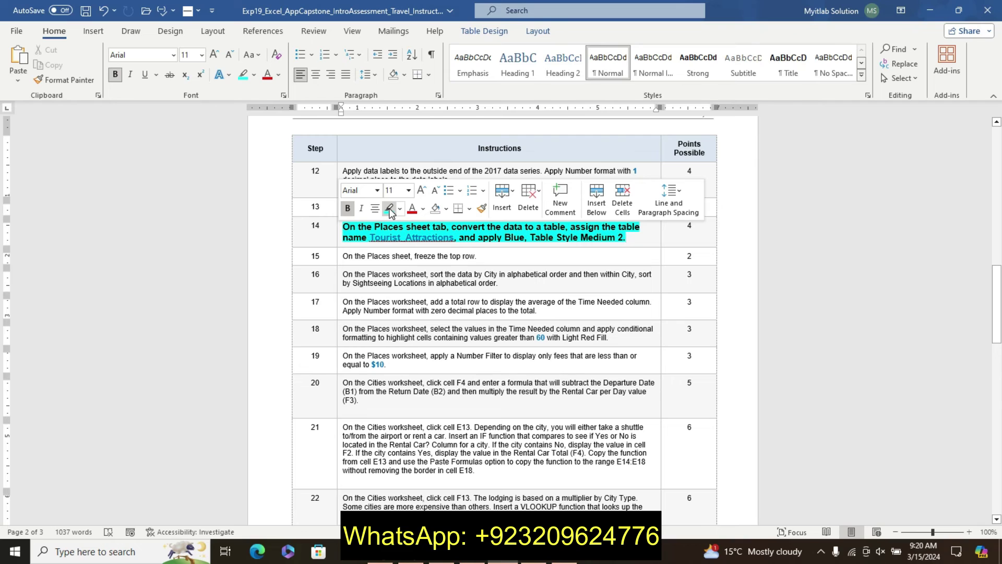
{"action": "mouse_move", "coordinate": [346, 227]}
{"action": "left_mouse_down"}
{"action": "mouse_move", "coordinate": [600, 209]}
{"action": "mouse_move", "coordinate": [645, 230]}
{"action": "left_mouse_up"}
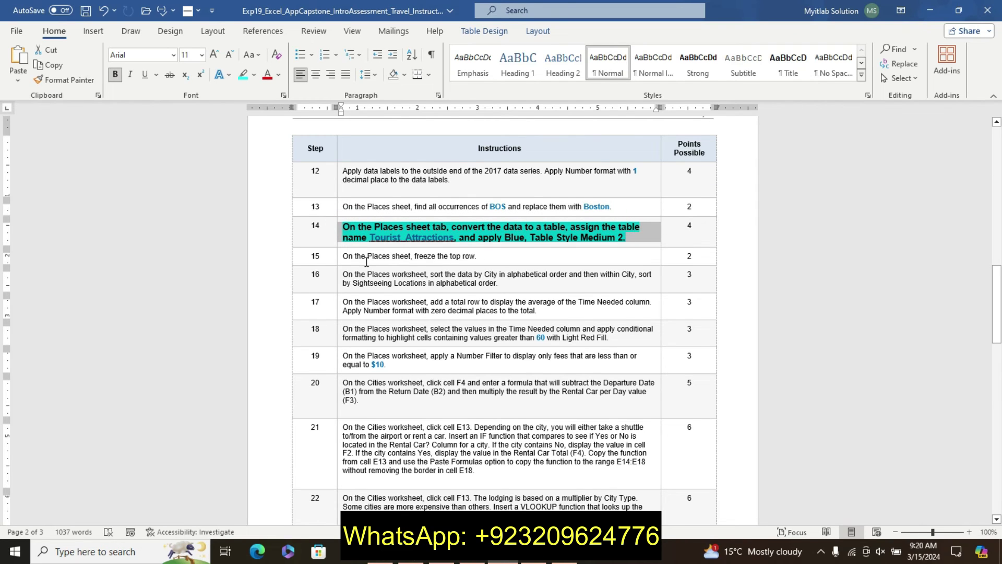
Convert the Places sheet data into a table with headers.
{"action": "key", "text": "alt+Tab"}
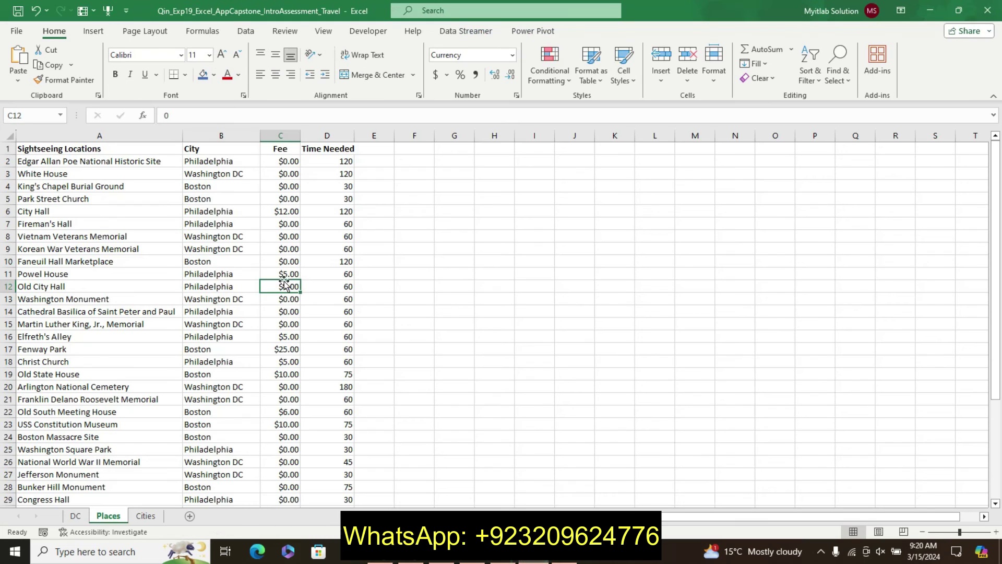
{"action": "left_click", "coordinate": [209, 223]}
{"action": "left_click", "coordinate": [93, 33]}
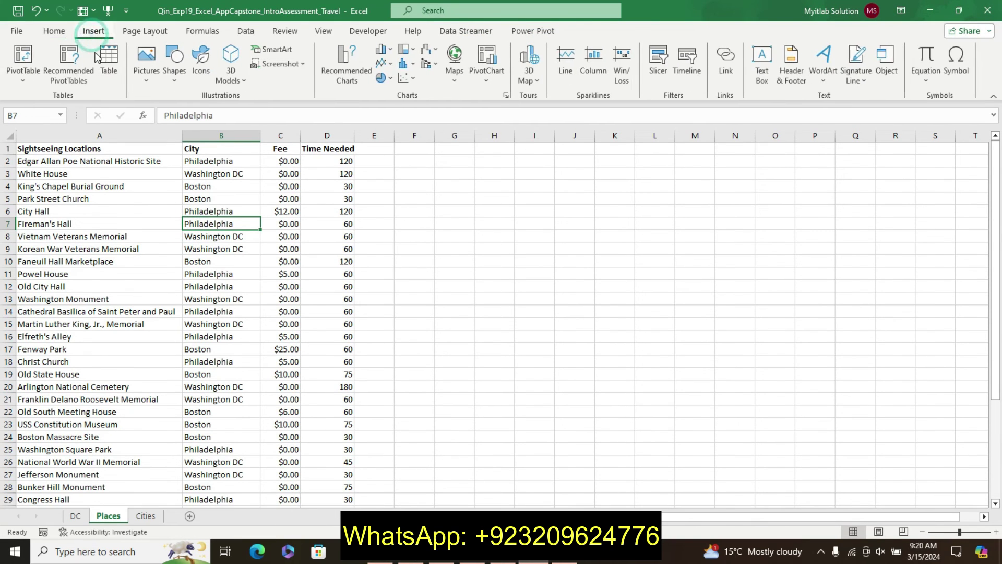
{"action": "left_click", "coordinate": [109, 60]}
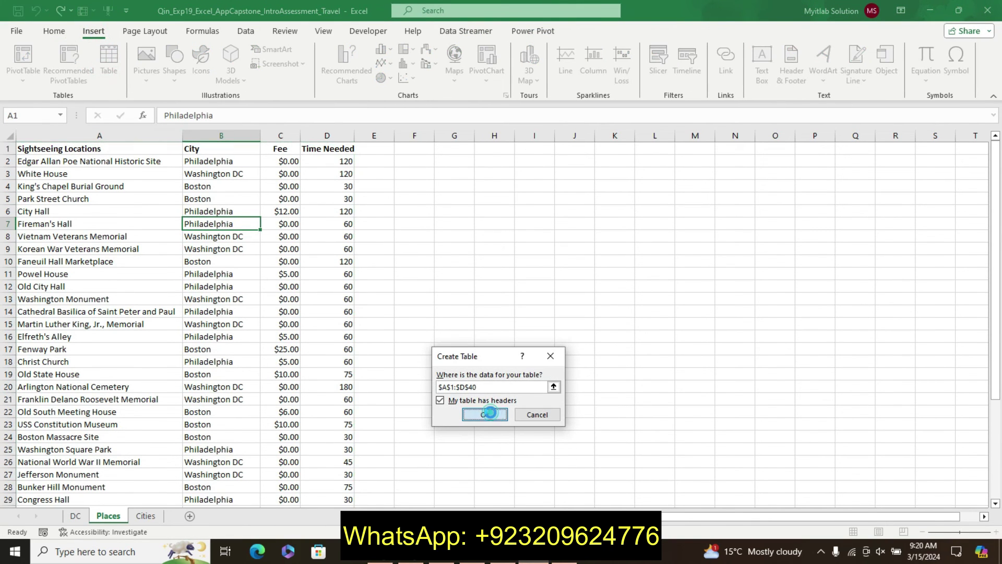
{"action": "left_click", "coordinate": [488, 417]}
Rename the table Tourist_Attractions, pasting the name copied from the Word instructions.
{"action": "key", "text": "alt+Tab"}
{"action": "left_click", "coordinate": [389, 242]}
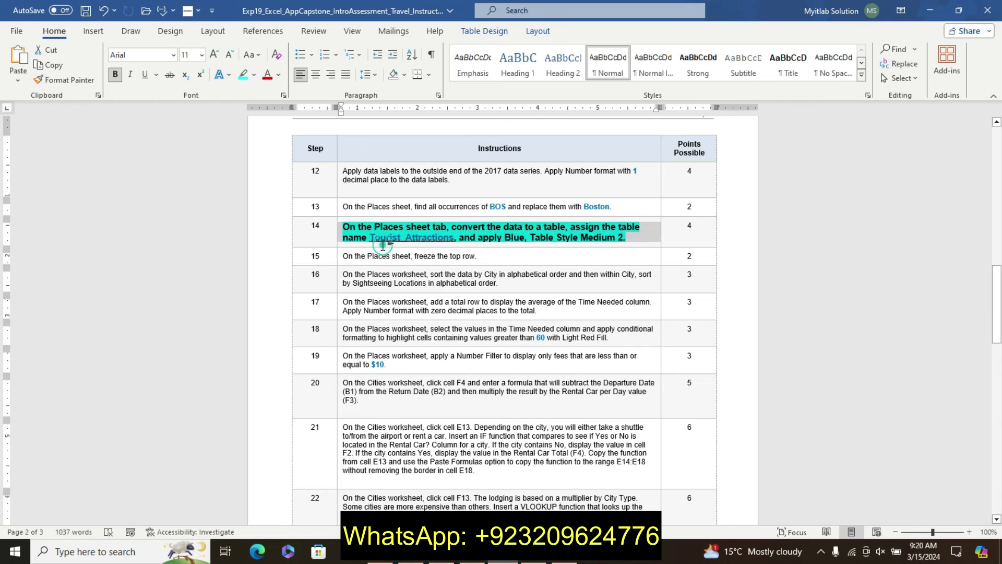
{"action": "double_click", "coordinate": [441, 233]}
{"action": "key", "text": "ctrl+c"}
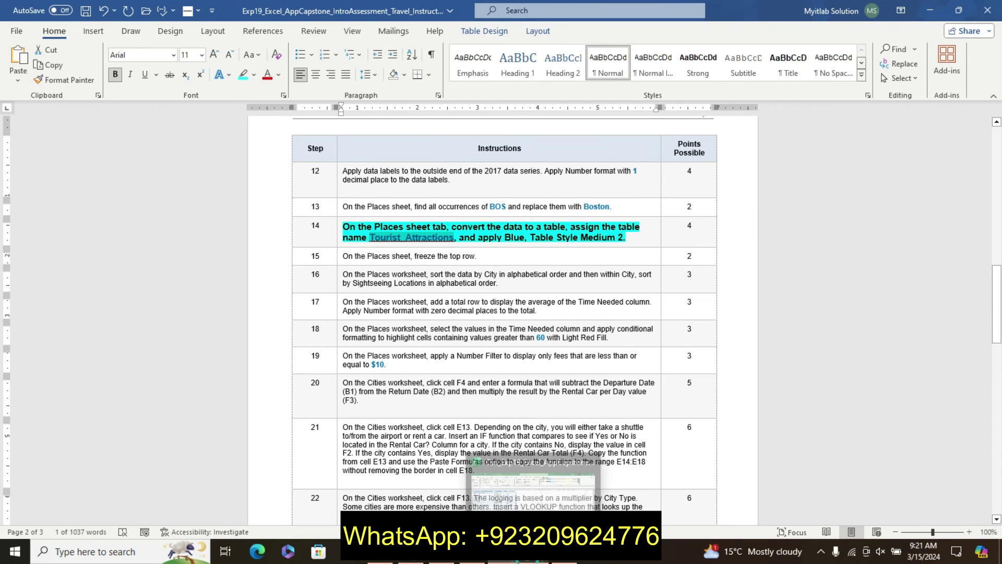
{"action": "left_click", "coordinate": [533, 480]}
{"action": "left_click", "coordinate": [37, 65]}
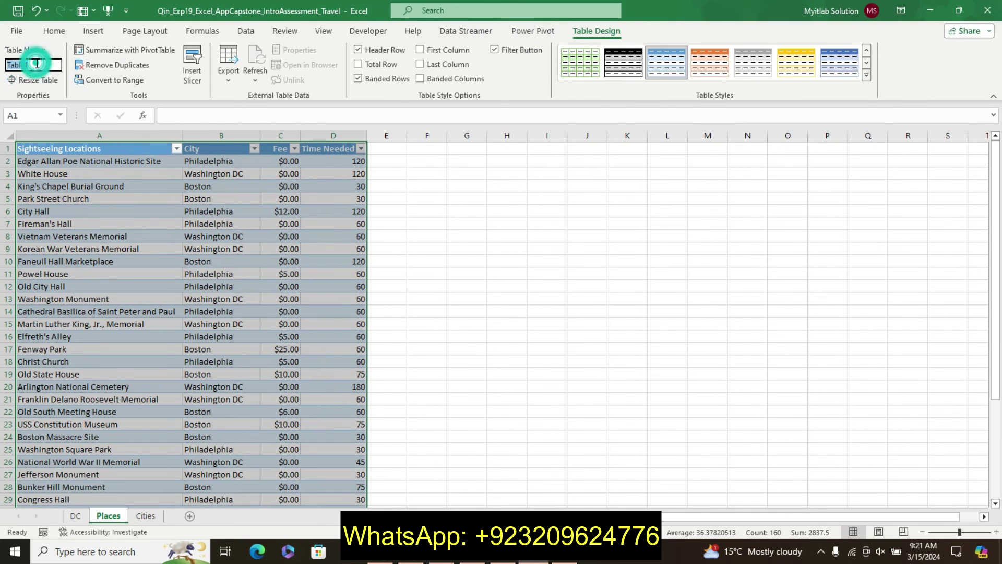
{"action": "key", "text": "ctrl+v"}
{"action": "key", "text": "Return"}
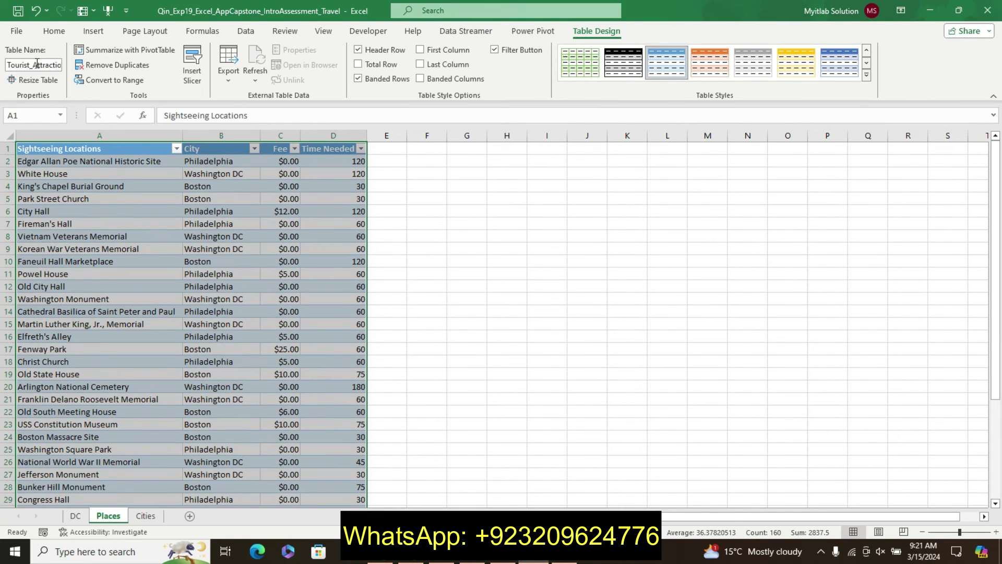
Apply the Blue, Table Style Medium 2 style to the table.
{"action": "left_click", "coordinate": [511, 560]}
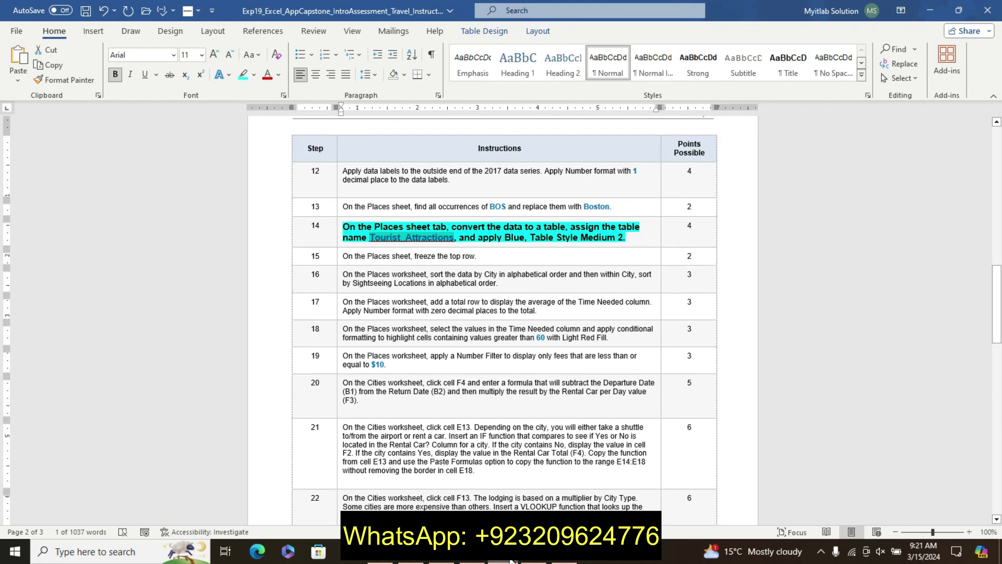
{"action": "left_click", "coordinate": [532, 480]}
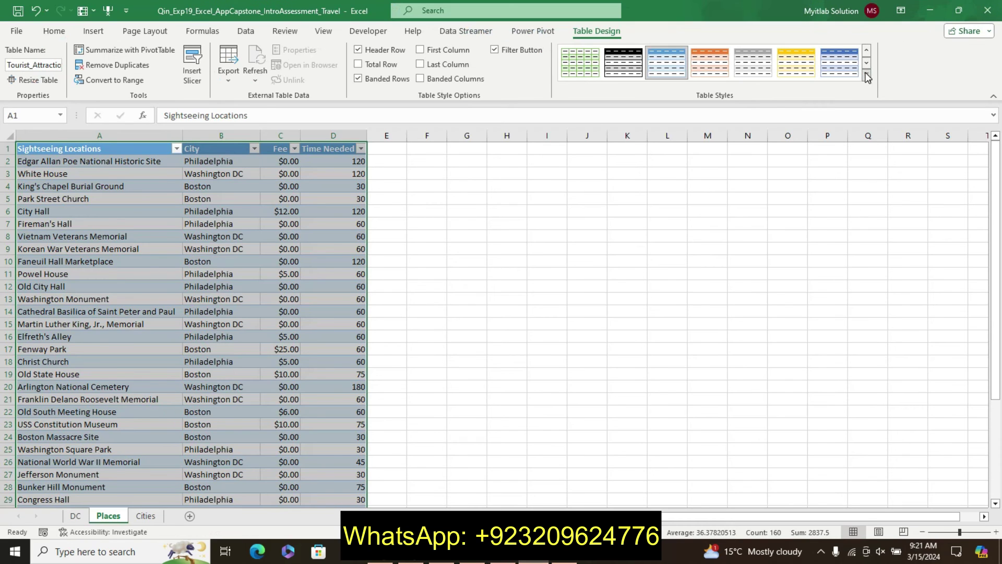
{"action": "left_click", "coordinate": [867, 78]}
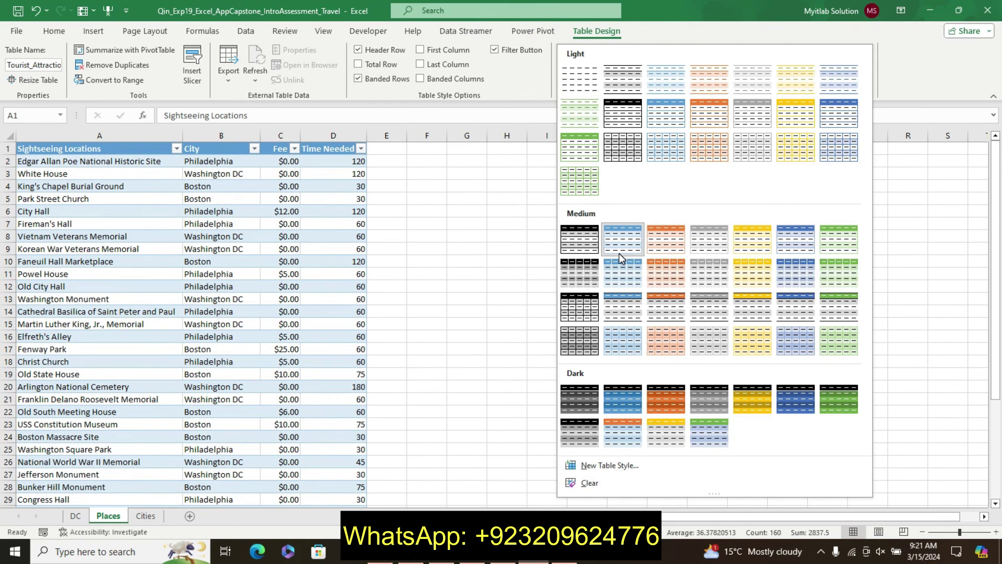
{"action": "left_click", "coordinate": [619, 253]}
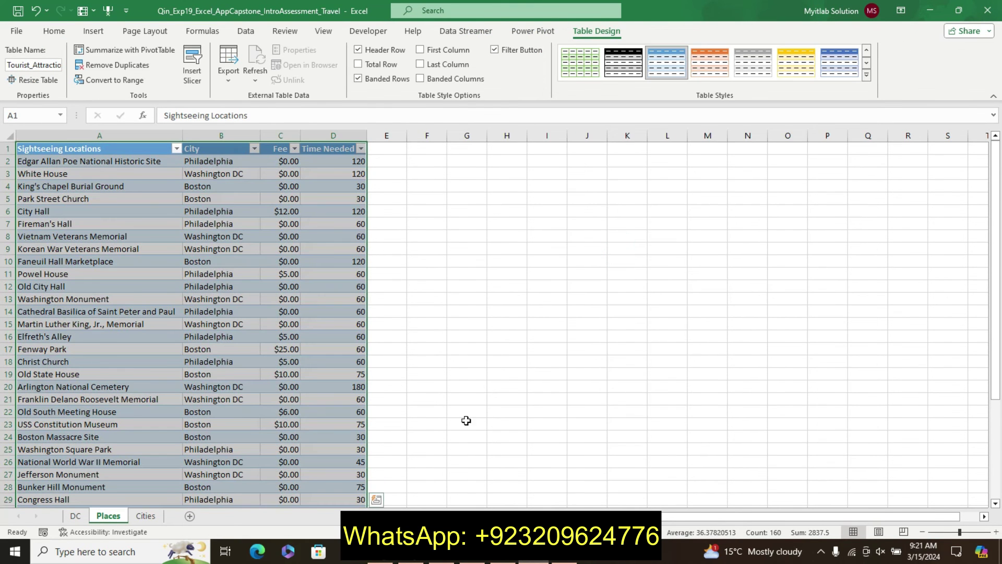
{"action": "key", "text": "alt+Tab"}
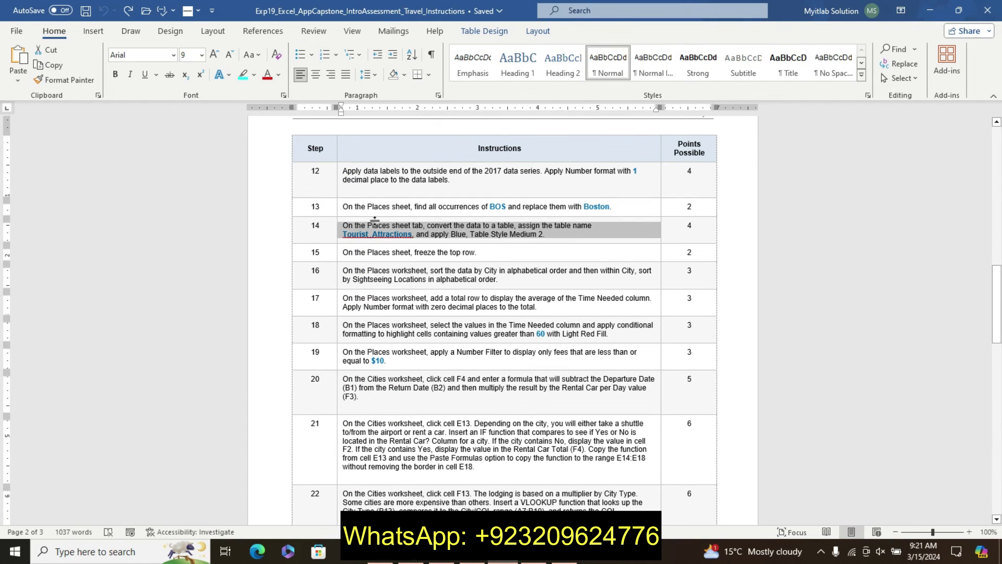
Enlarge step 15's freeze-top-row instruction, make it bold and highlight it cyan.
{"action": "left_click", "coordinate": [338, 256]}
{"action": "left_click", "coordinate": [423, 214]}
{"action": "left_click", "coordinate": [423, 214]}
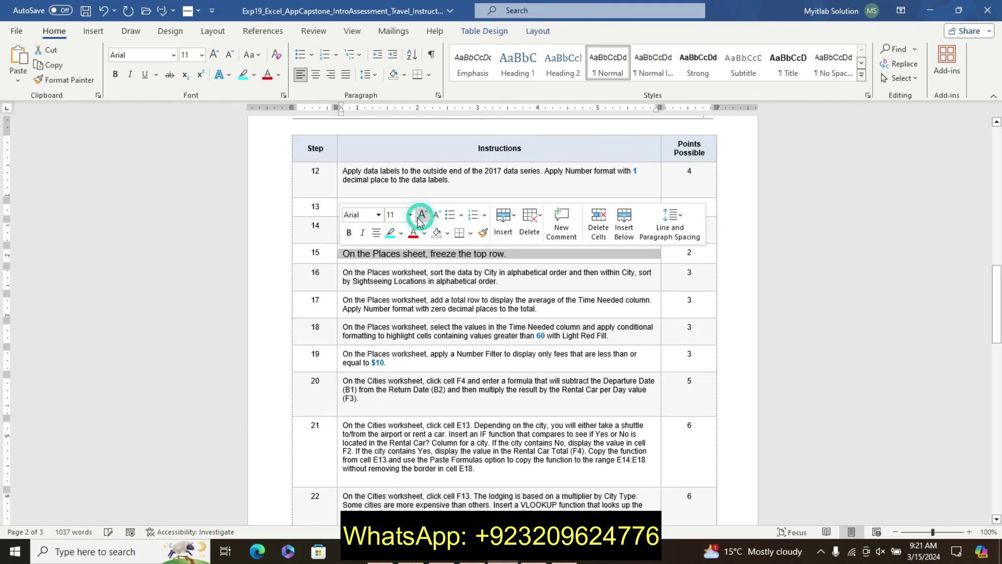
{"action": "left_click", "coordinate": [349, 233]}
{"action": "left_click", "coordinate": [389, 233]}
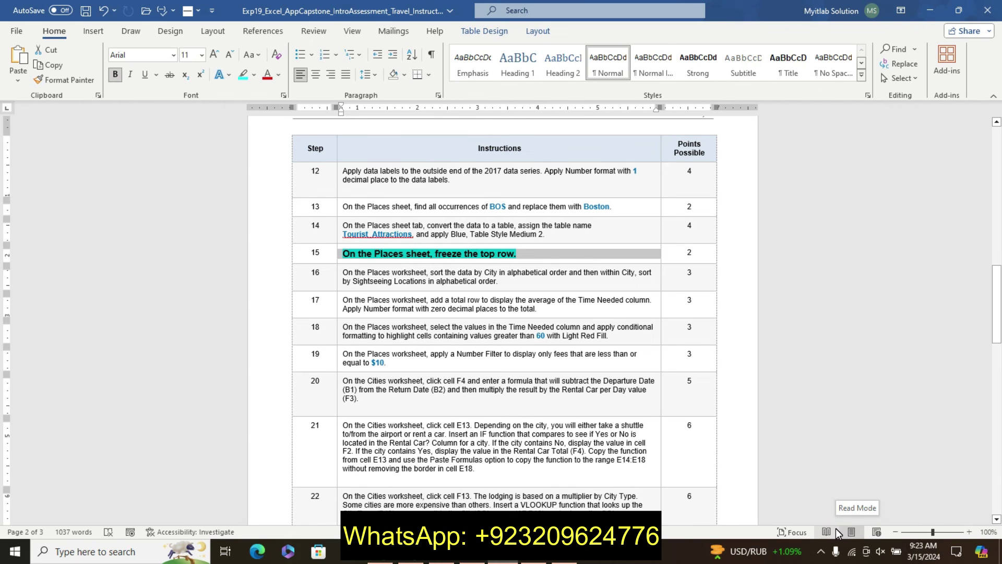
{"action": "left_click", "coordinate": [531, 560]}
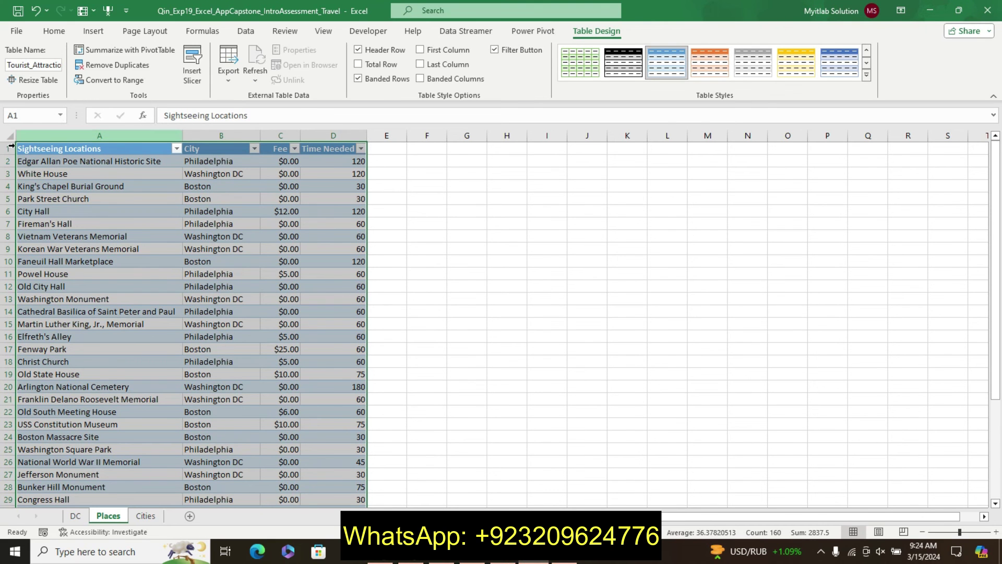
Freeze the top row of the Places sheet via View > Freeze Panes.
{"action": "left_click", "coordinate": [91, 172]}
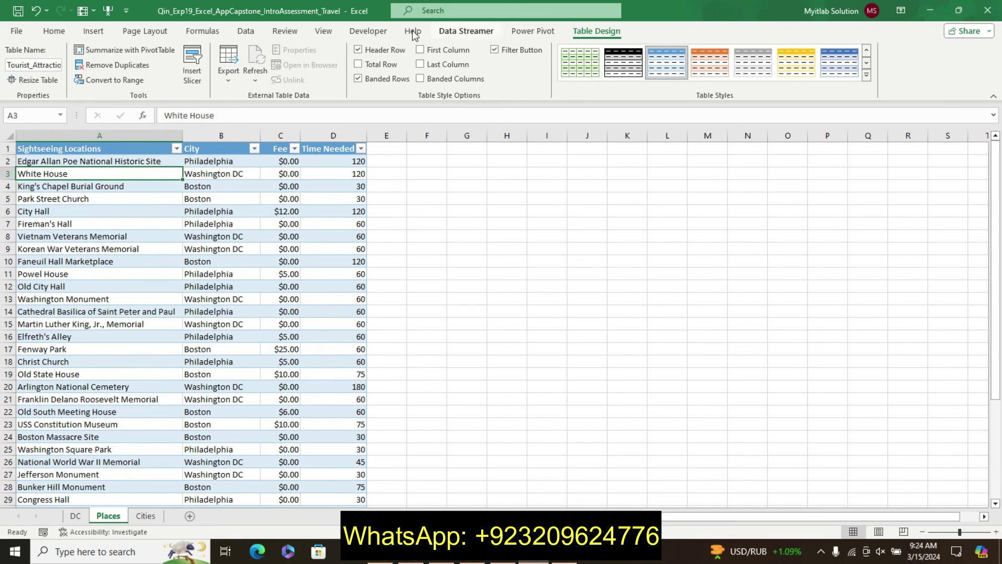
{"action": "left_click", "coordinate": [284, 31]}
{"action": "left_click", "coordinate": [324, 31]}
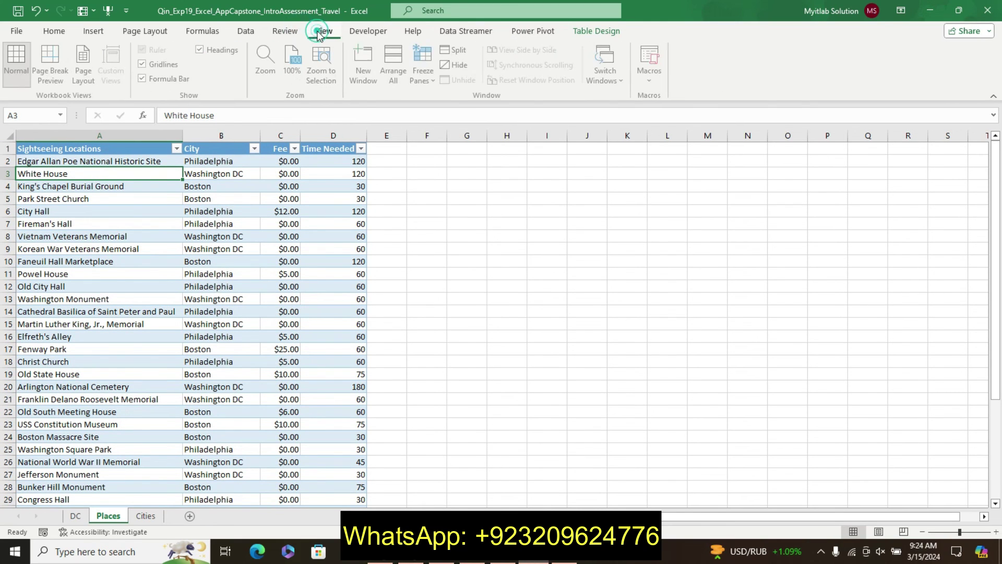
{"action": "left_click", "coordinate": [419, 82]}
{"action": "left_click", "coordinate": [452, 128]}
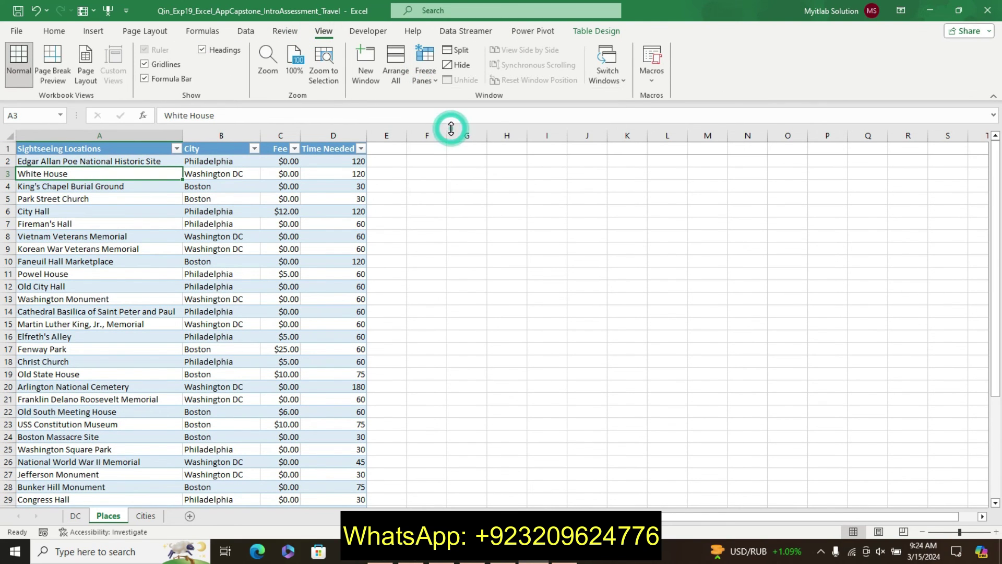
Undo the accidental 'zz' typed over Word's step 15 and clear its selection.
{"action": "left_click", "coordinate": [503, 557]}
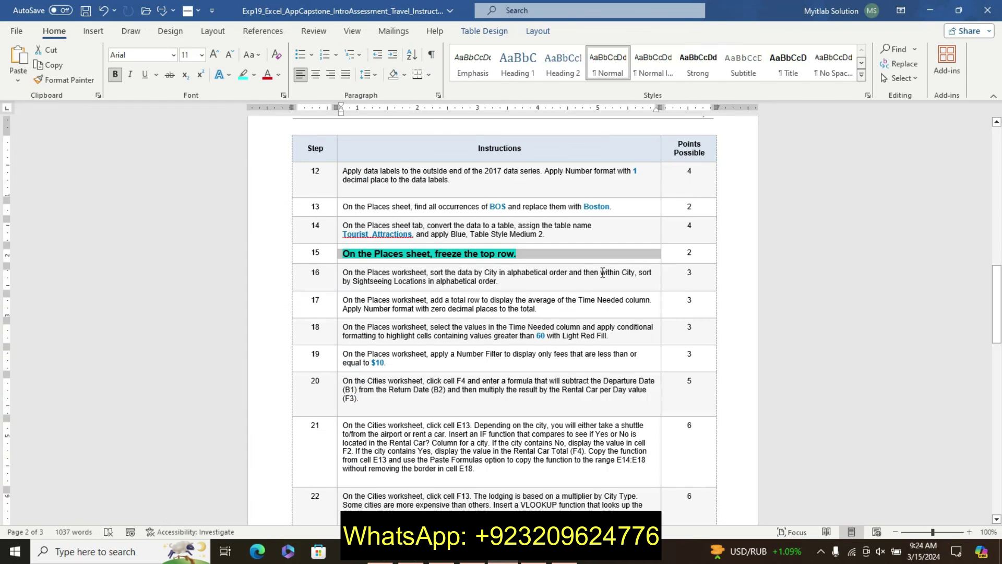
{"action": "type", "text": "zz"}
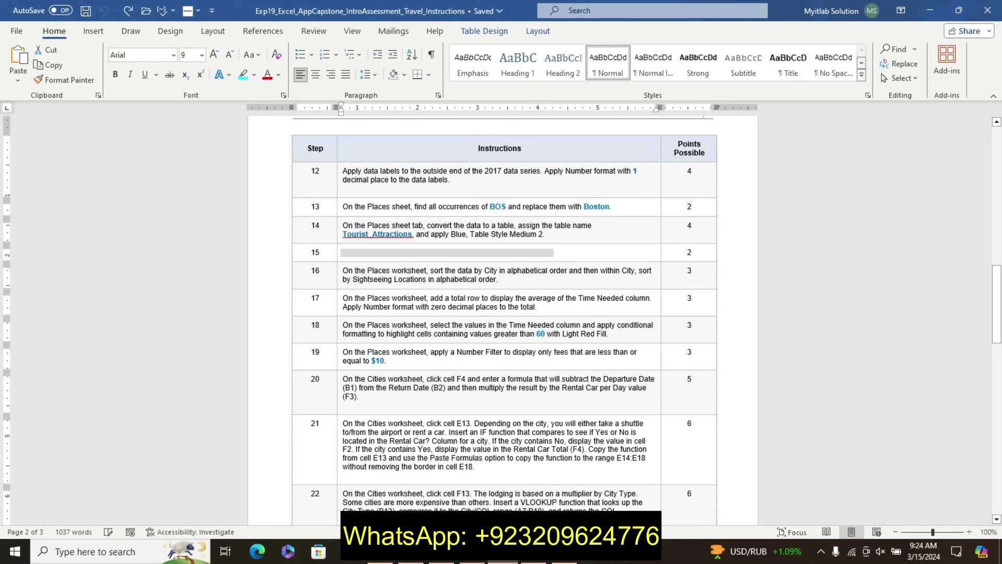
{"action": "key", "text": "ctrl+z"}
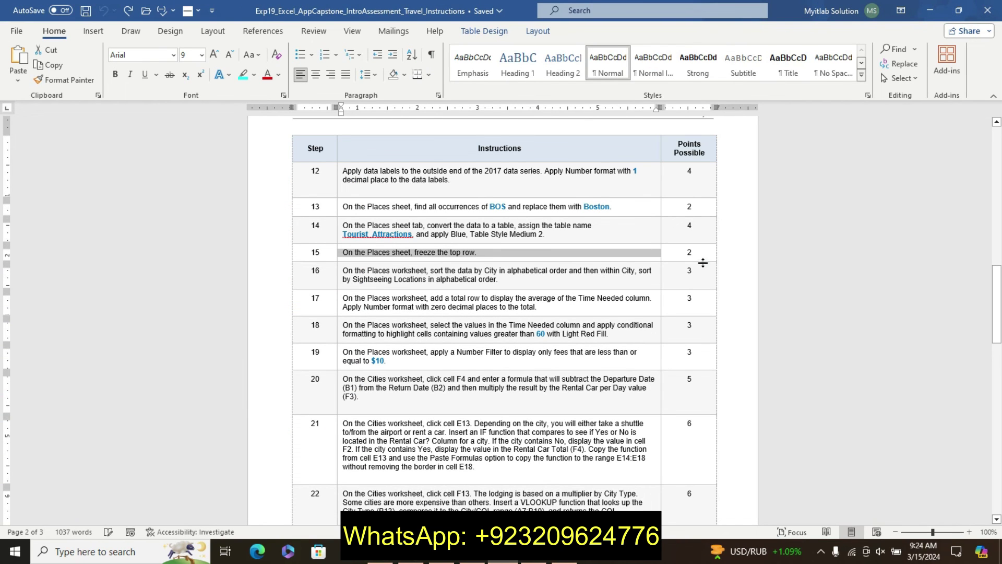
{"action": "left_click", "coordinate": [521, 148]}
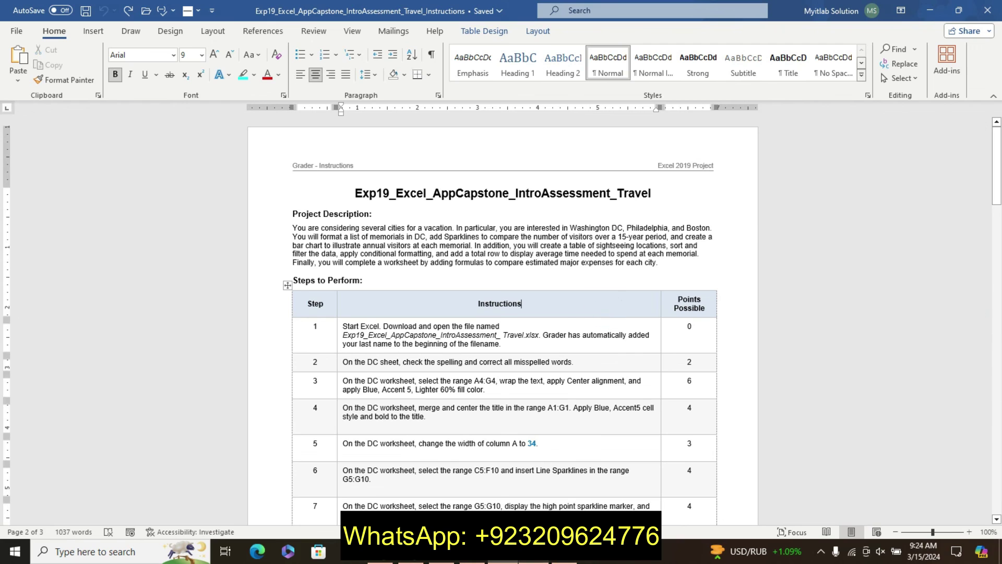
{"action": "key", "text": "alt+Tab"}
{"action": "left_click", "coordinate": [481, 334]}
Switch to the DC sheet and scroll down through the Annual Visitors chart and back.
{"action": "left_click", "coordinate": [456, 371]}
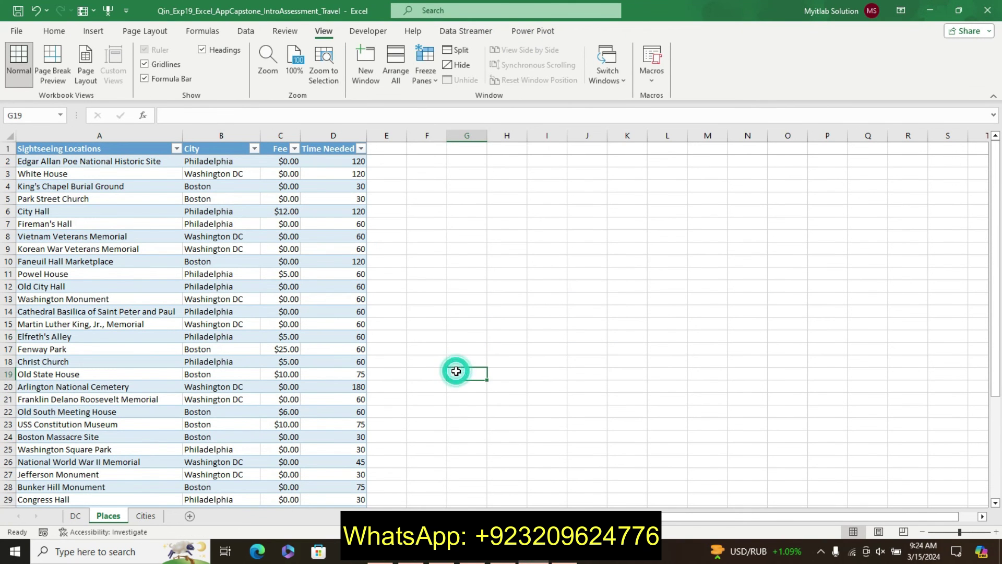
{"action": "left_click", "coordinate": [76, 515]}
{"action": "left_click", "coordinate": [558, 267]}
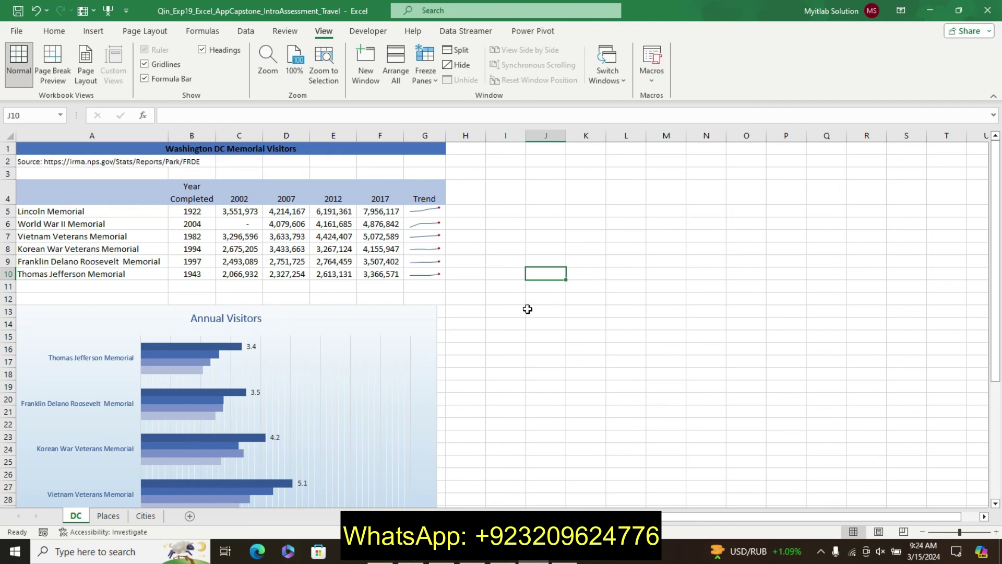
{"action": "left_click_drag", "start_coordinate": [992, 202], "coordinate": [988, 306]}
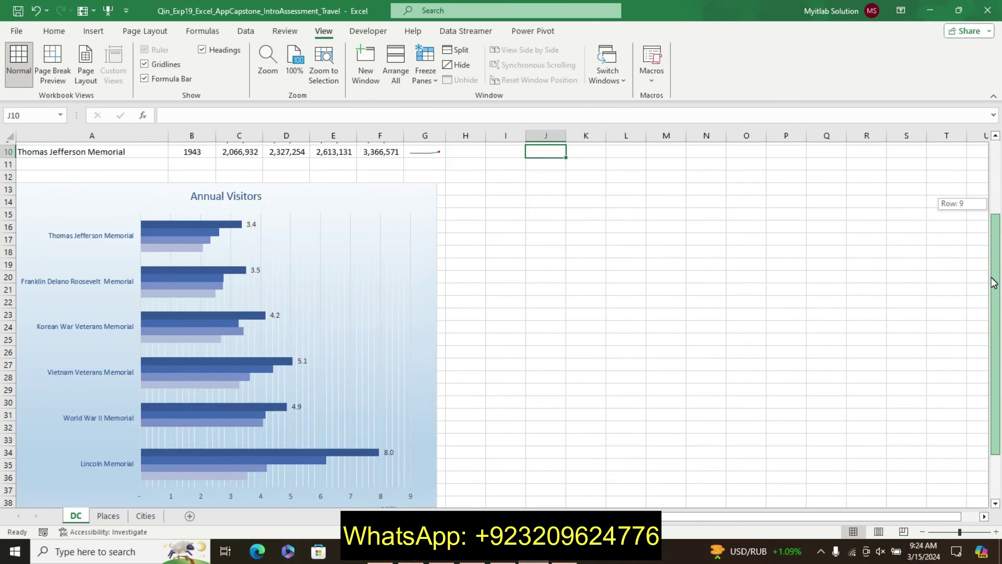
{"action": "left_click_drag", "start_coordinate": [988, 306], "coordinate": [974, 327]}
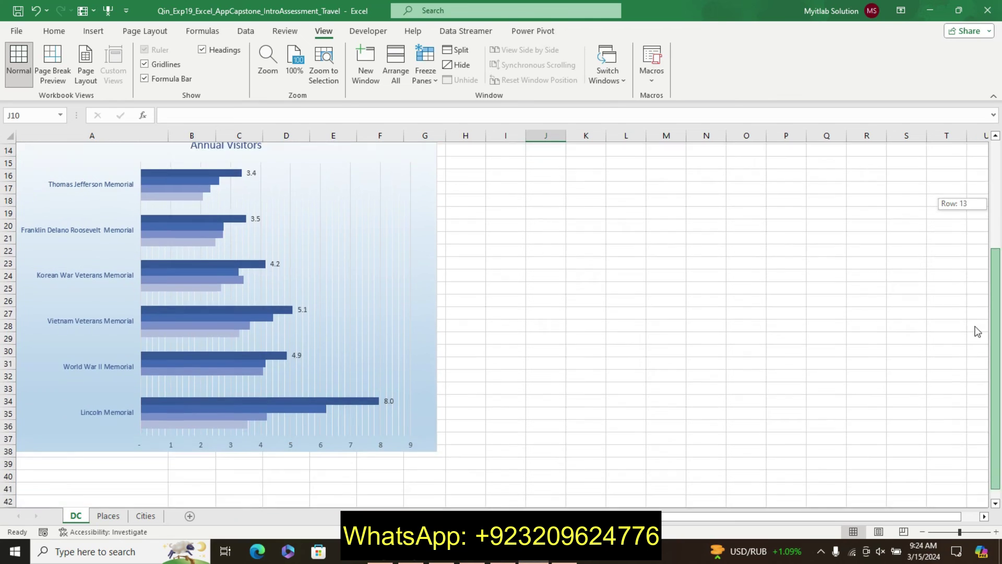
{"action": "mouse_move", "coordinate": [977, 331]}
{"action": "left_mouse_down"}
{"action": "mouse_move", "coordinate": [1000, 183]}
{"action": "mouse_move", "coordinate": [988, 357]}
{"action": "mouse_move", "coordinate": [994, 172]}
{"action": "left_mouse_up"}
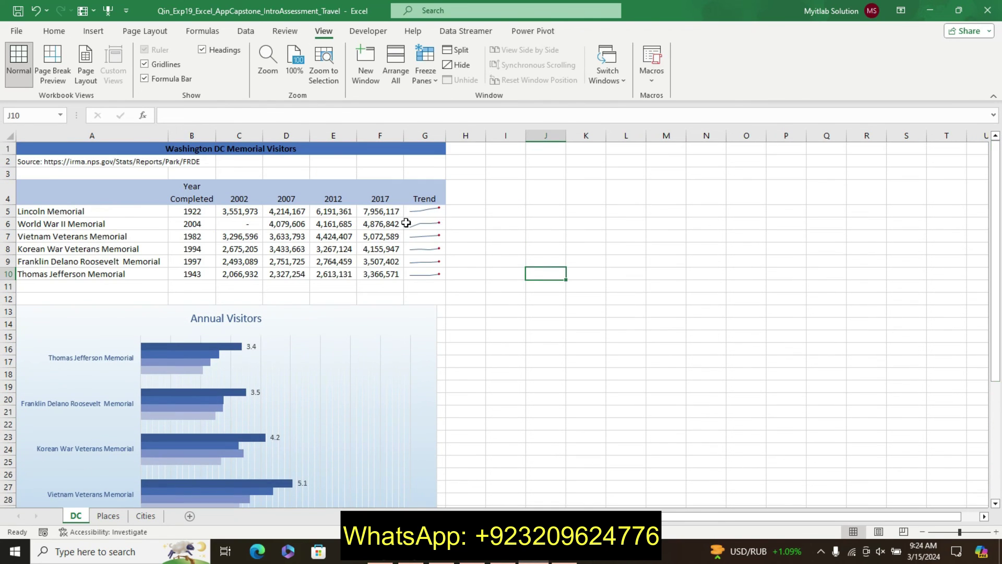
Select and deselect the Trend sparkline cells to inspect them.
{"action": "left_click", "coordinate": [411, 224]}
{"action": "left_click", "coordinate": [334, 174]}
{"action": "left_click", "coordinate": [420, 250]}
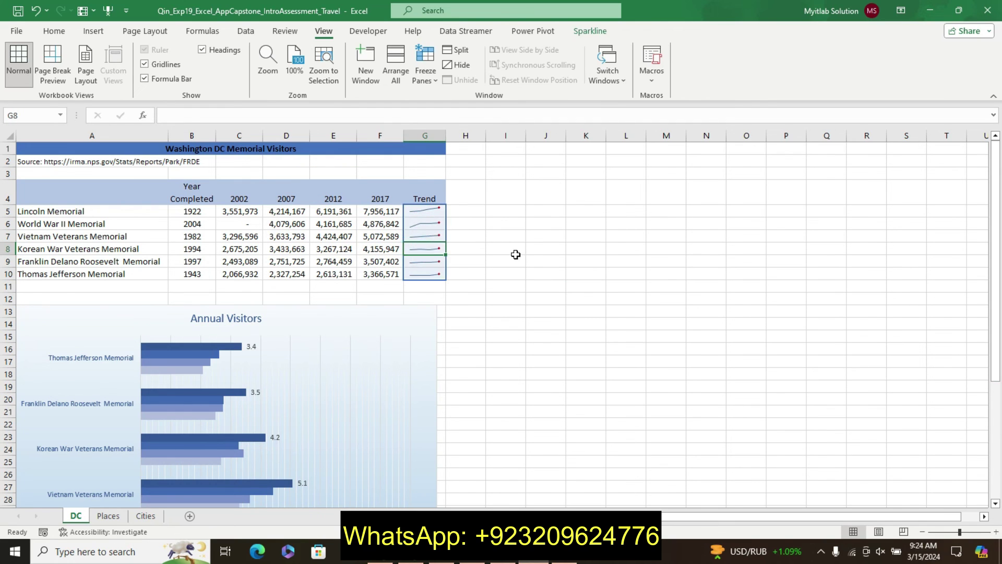
{"action": "left_click", "coordinate": [514, 251]}
{"action": "left_click", "coordinate": [380, 224]}
{"action": "left_click", "coordinate": [380, 248]}
{"action": "left_click", "coordinate": [425, 235]}
{"action": "left_click", "coordinate": [564, 285]}
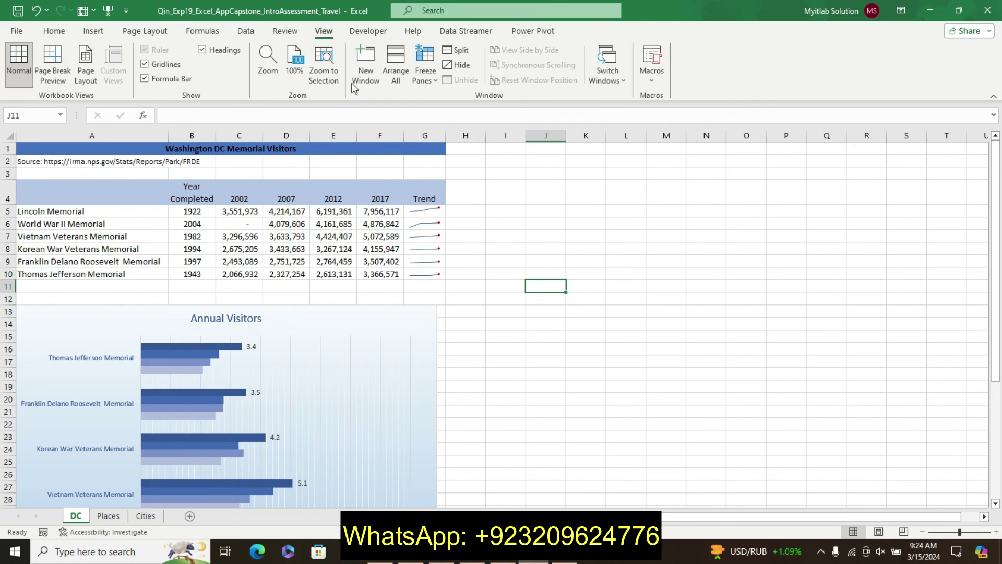
{"action": "left_click", "coordinate": [54, 31]}
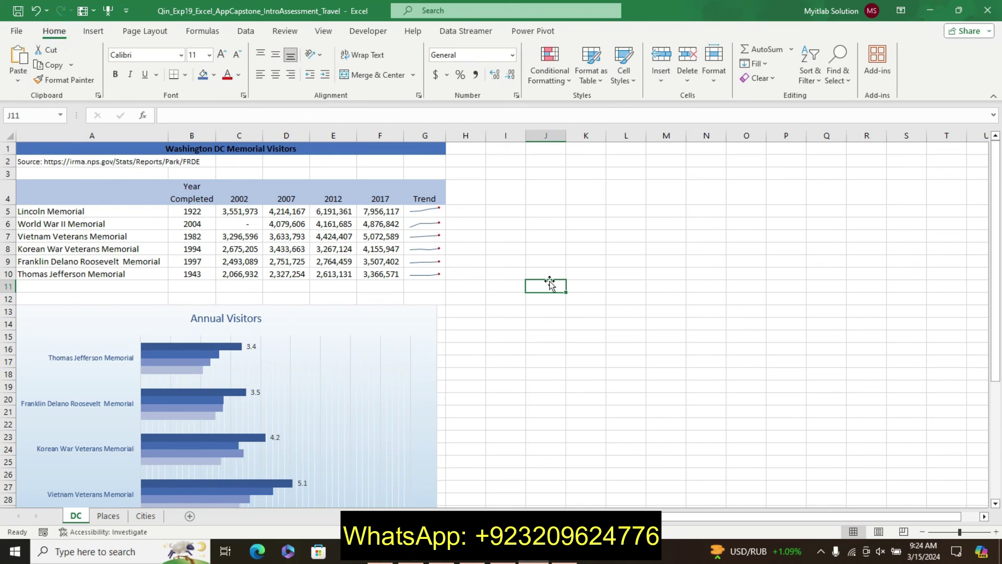
{"action": "left_click", "coordinate": [598, 314]}
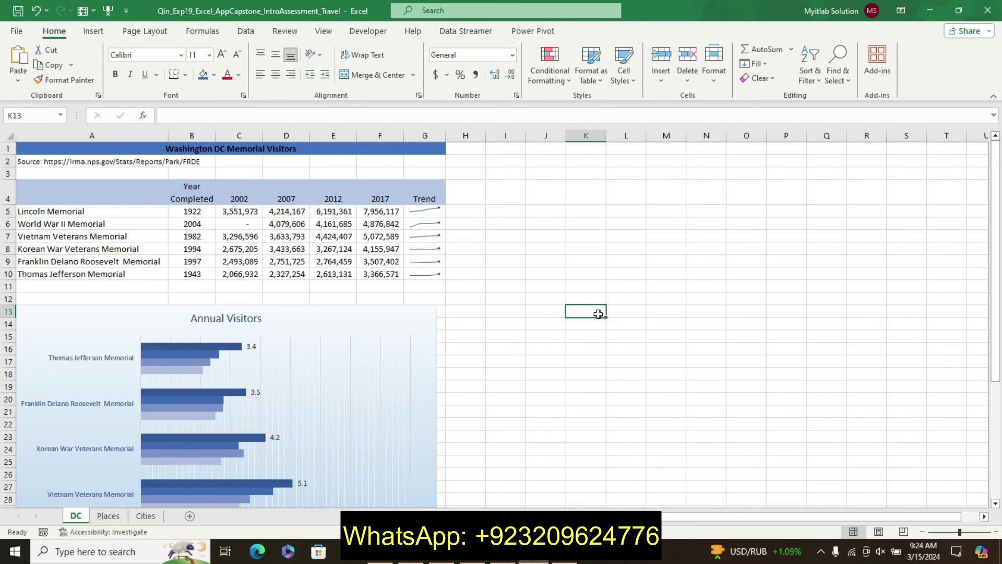